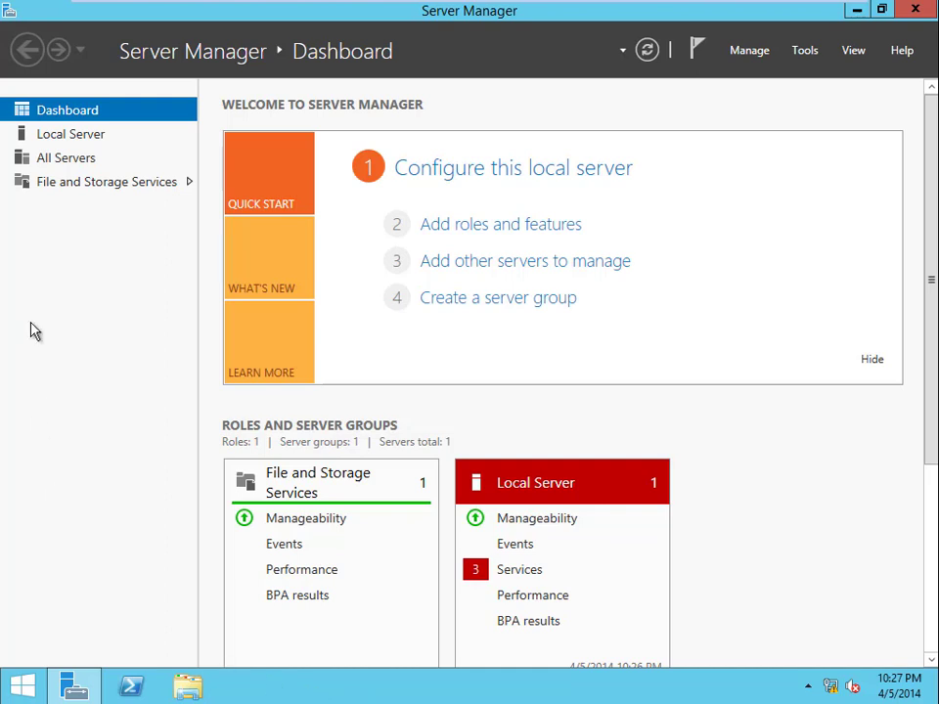
- Open SQLNode1's Local Server page and scroll down to its Roles and Features list
click(69, 142)
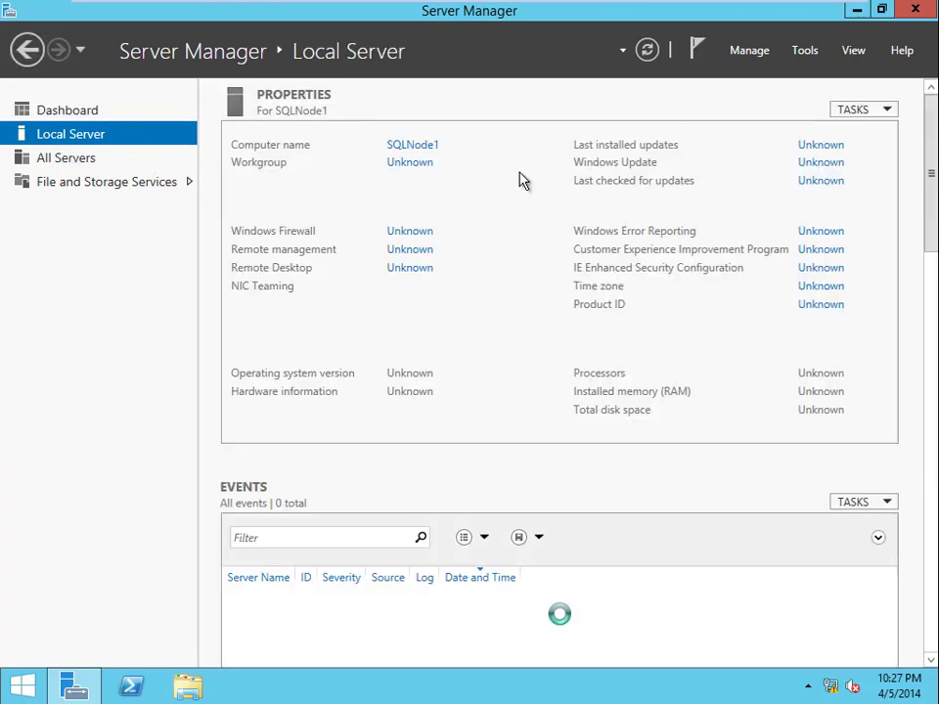
scroll(559, 391, down, 10)
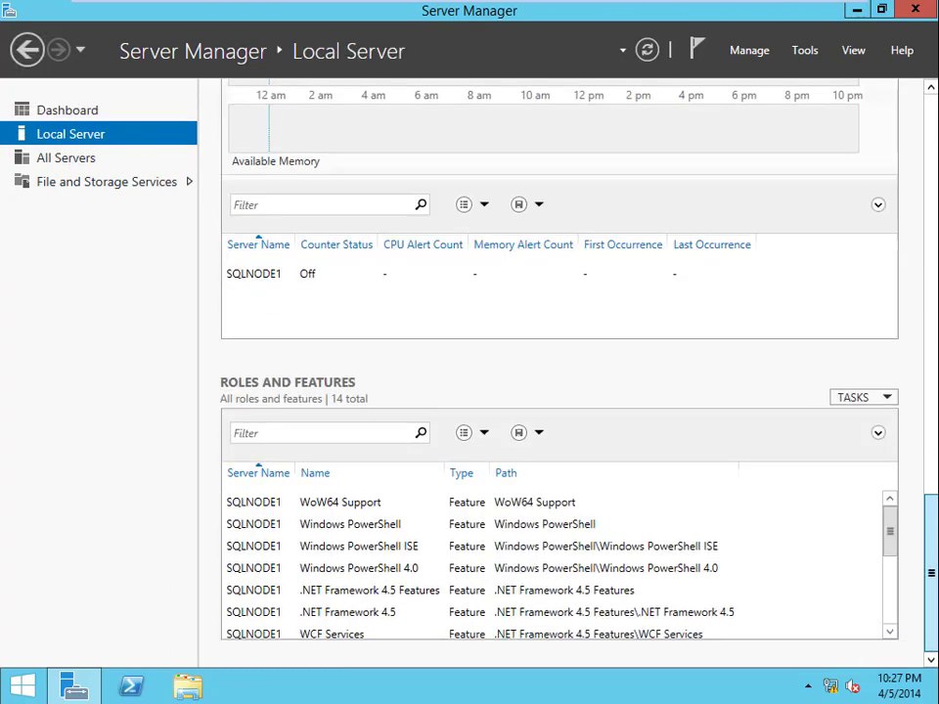
- Run the Add Roles and Features wizard on SQLNode1 to install Failover Clustering with its management tools
click(880, 399)
click(843, 419)
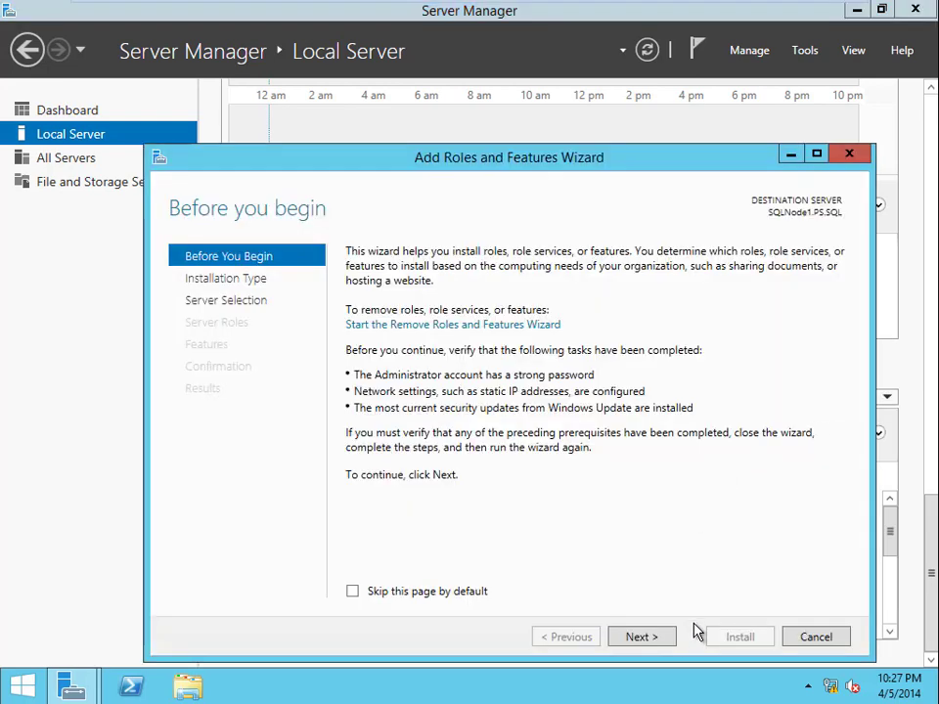
click(666, 644)
click(666, 644)
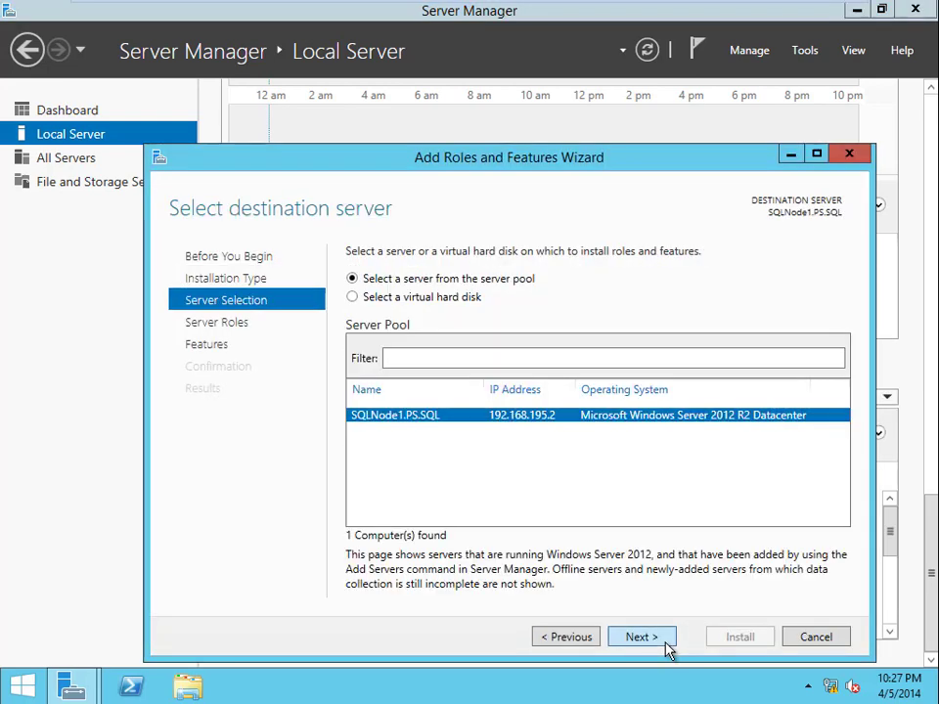
click(666, 643)
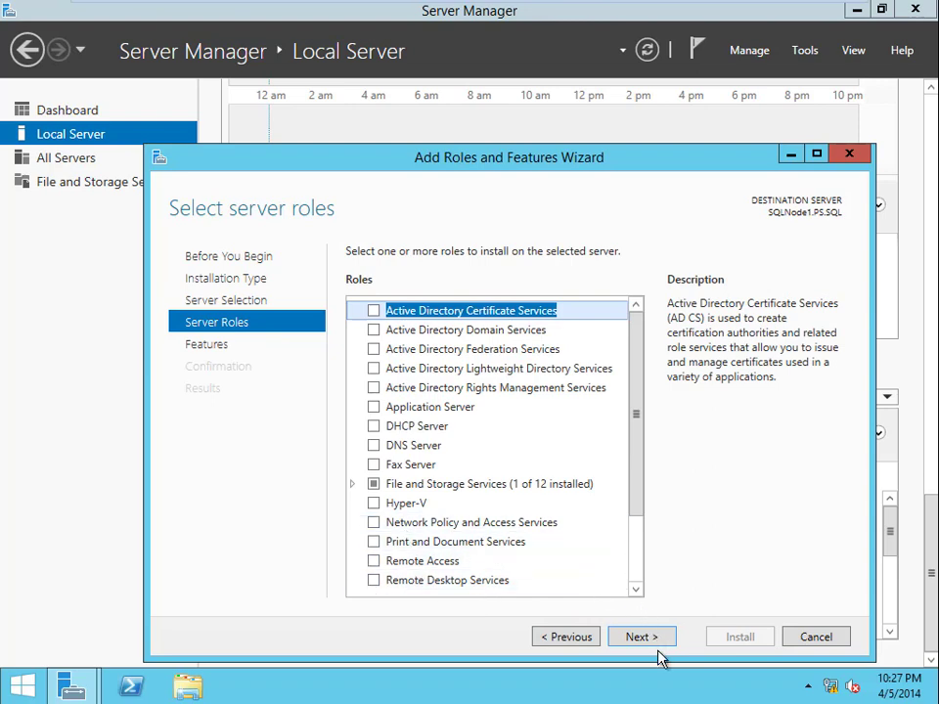
click(657, 641)
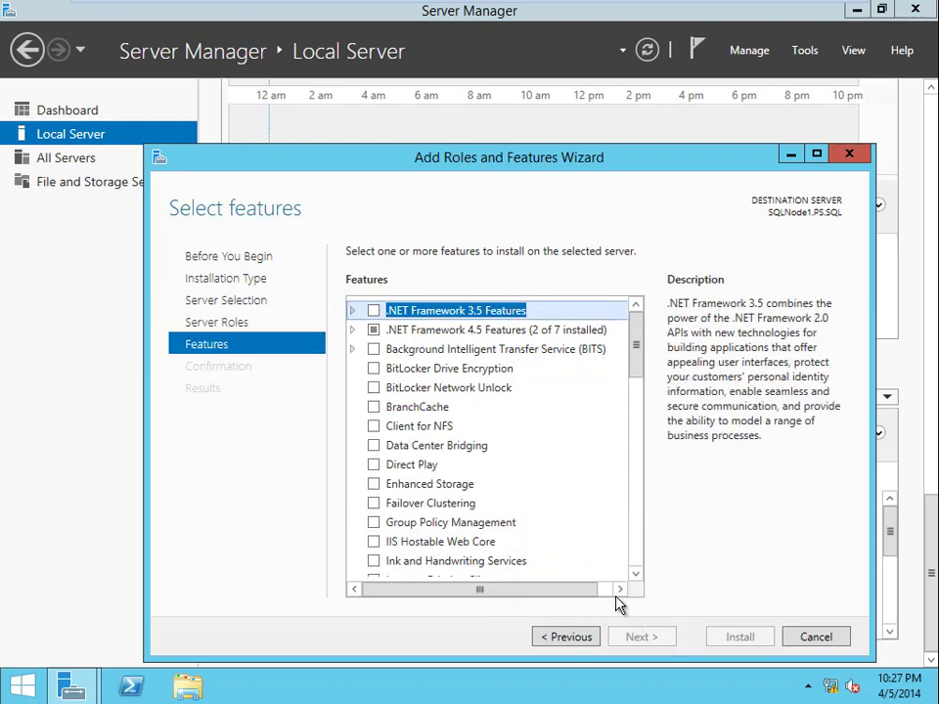
click(396, 510)
click(379, 509)
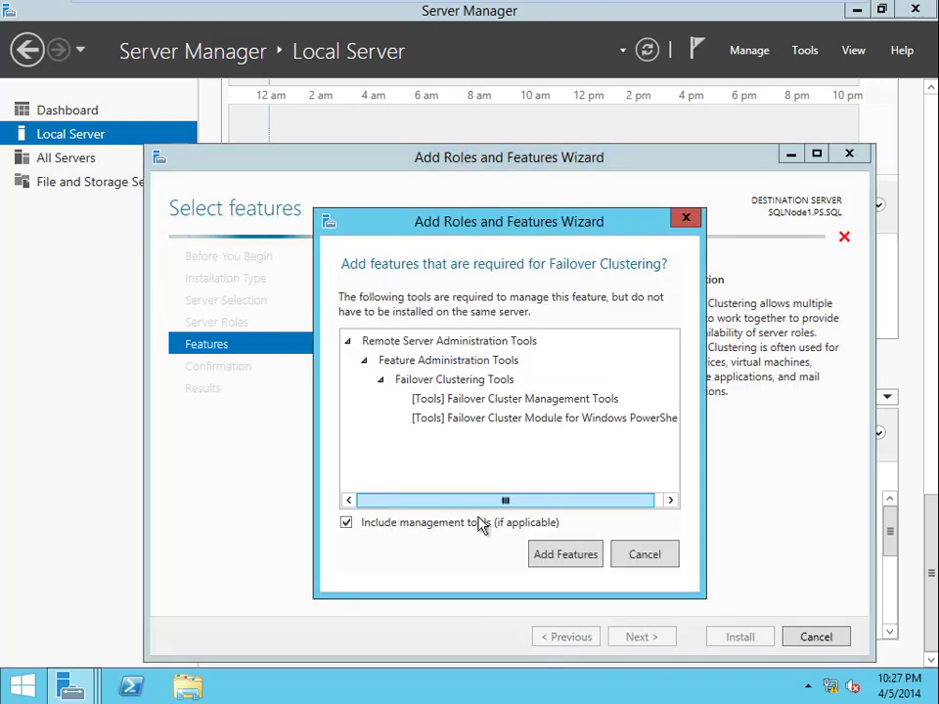
click(565, 566)
click(647, 641)
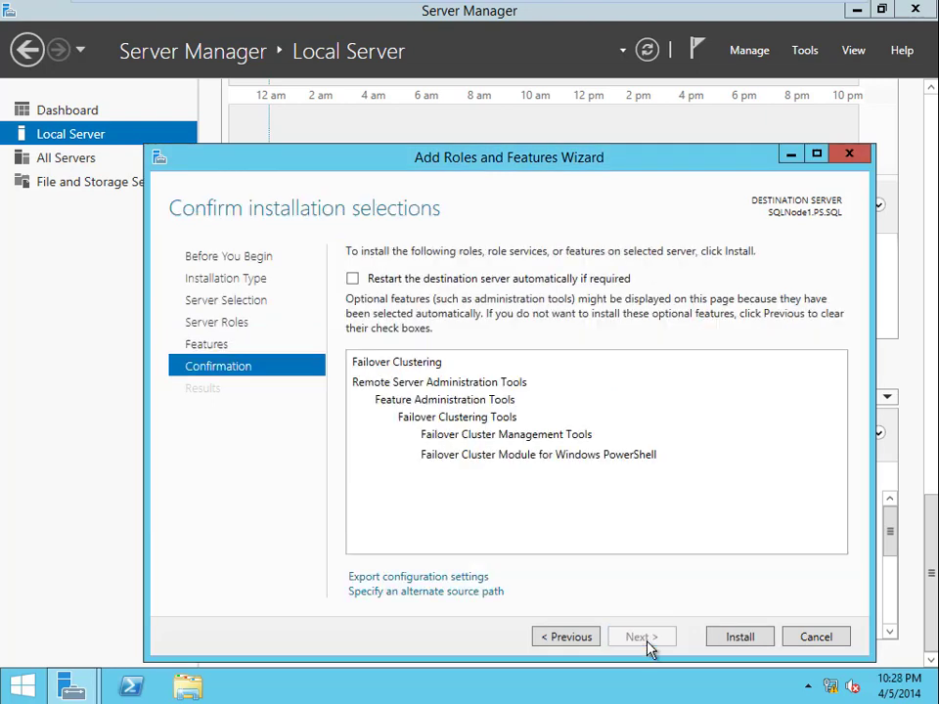
click(731, 645)
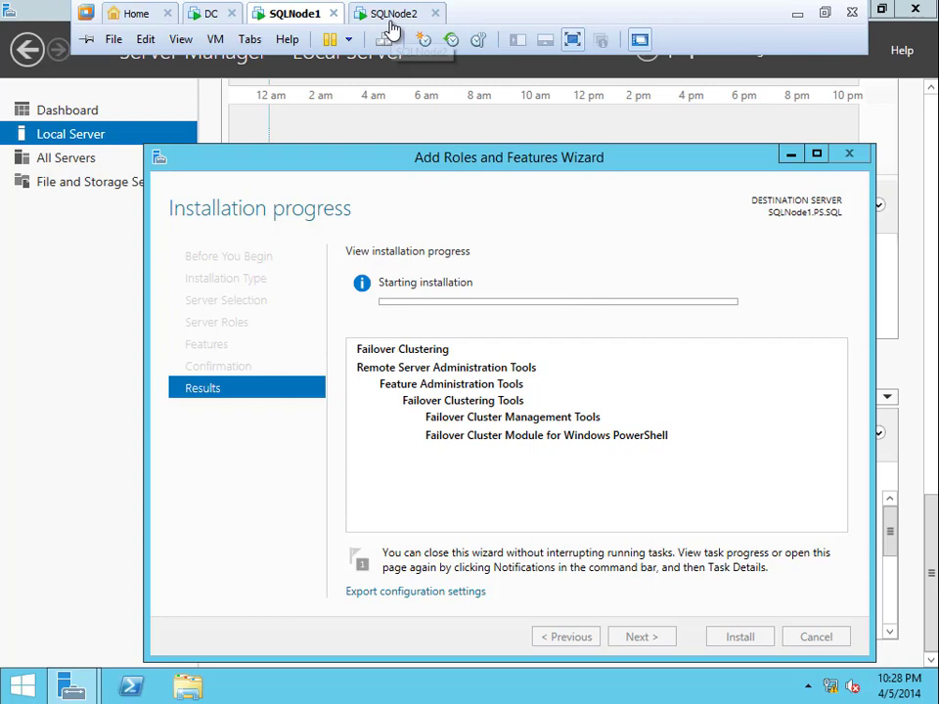
- Switch to SQLNode2 and launch Add Roles and Features from its Local Server page
click(389, 16)
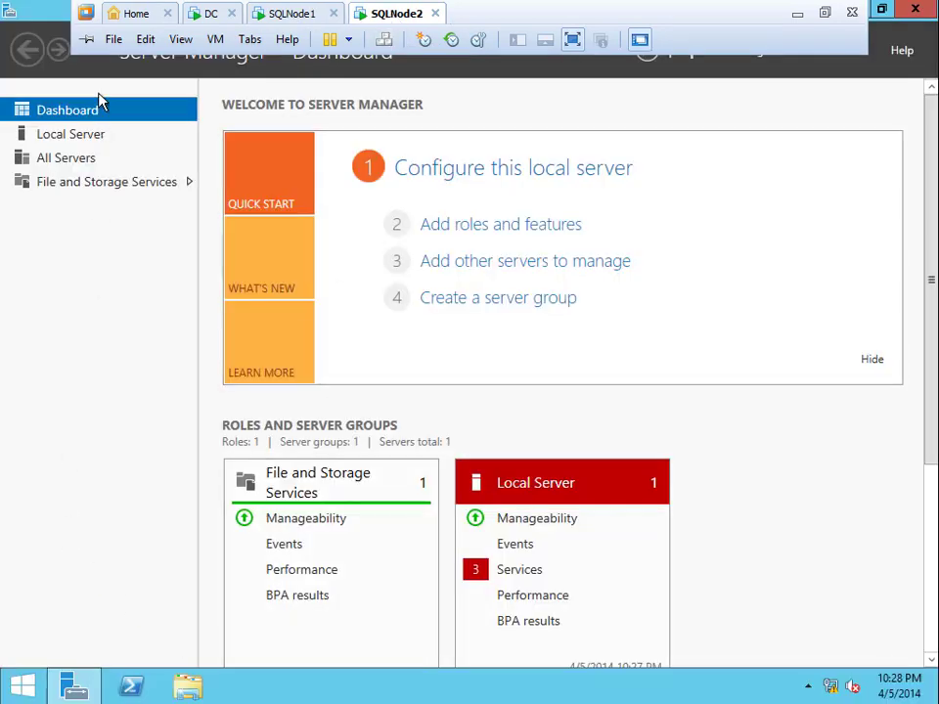
click(72, 139)
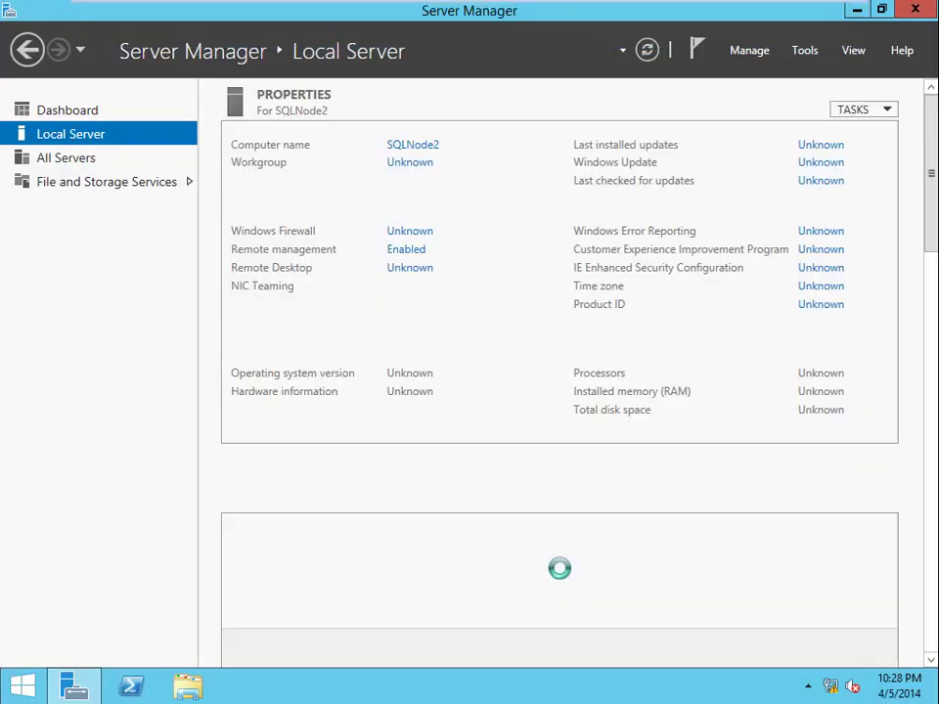
scroll(931, 306, down, 10)
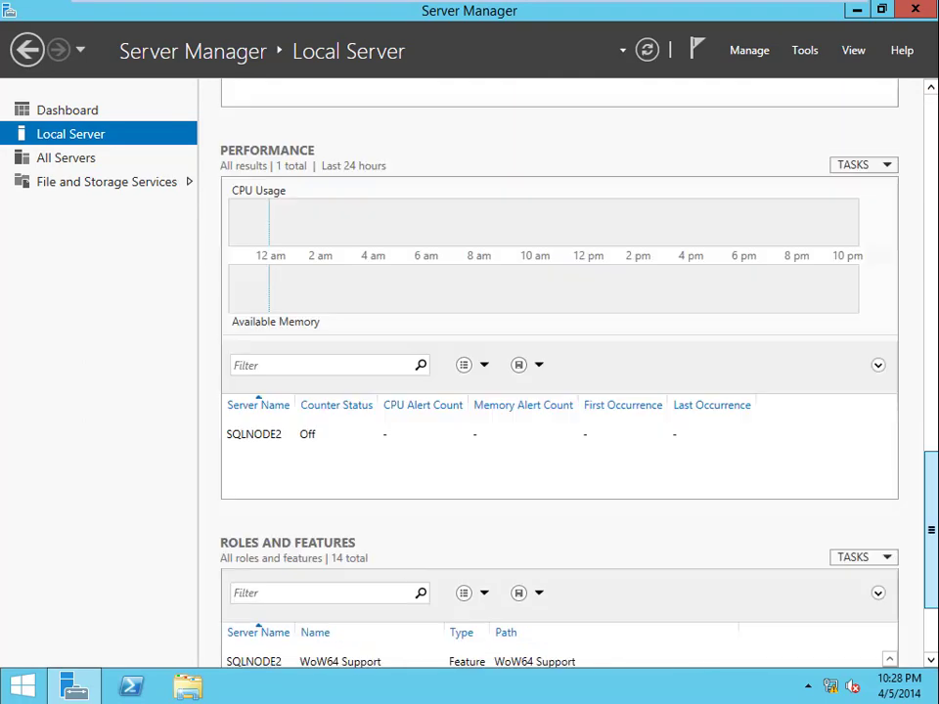
click(854, 398)
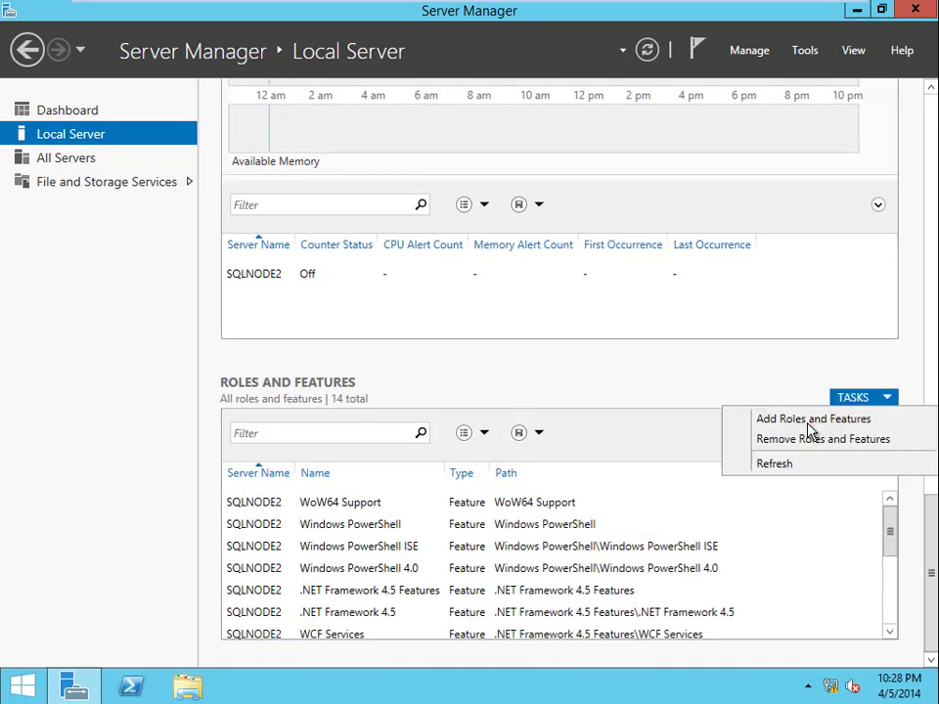
click(811, 418)
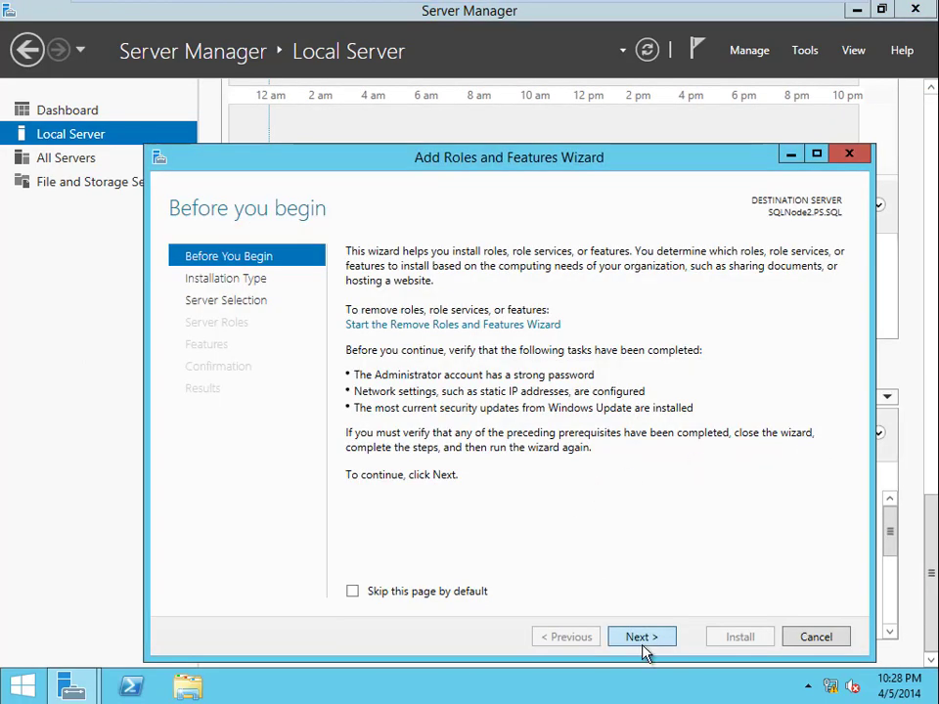
- Install Failover Clustering with management tools on SQLNode2, then return to SQLNode1's progress
click(642, 646)
click(642, 646)
click(644, 646)
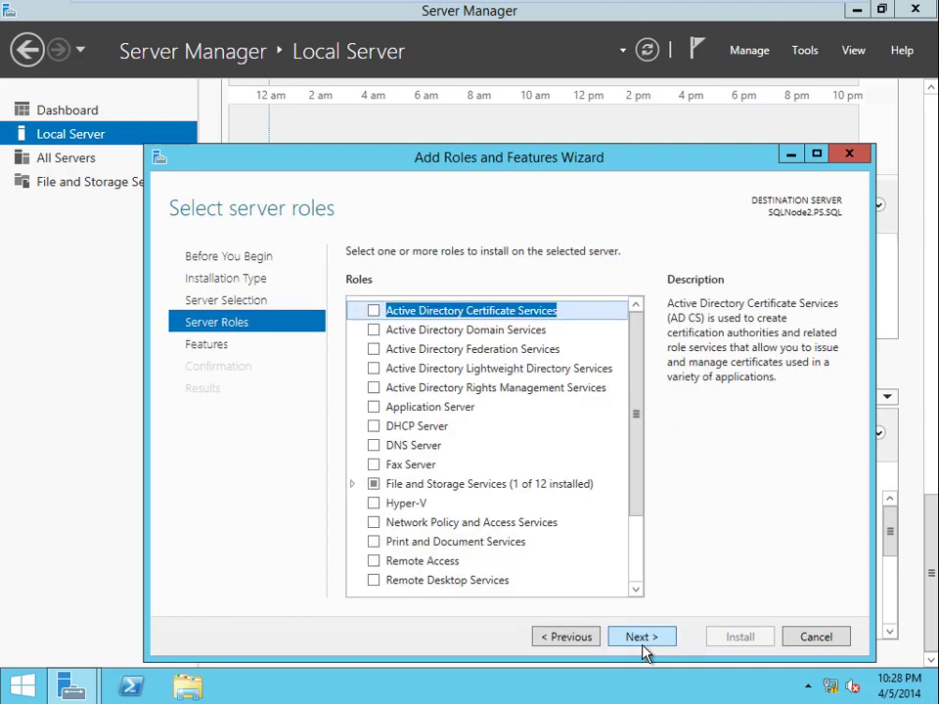
click(644, 646)
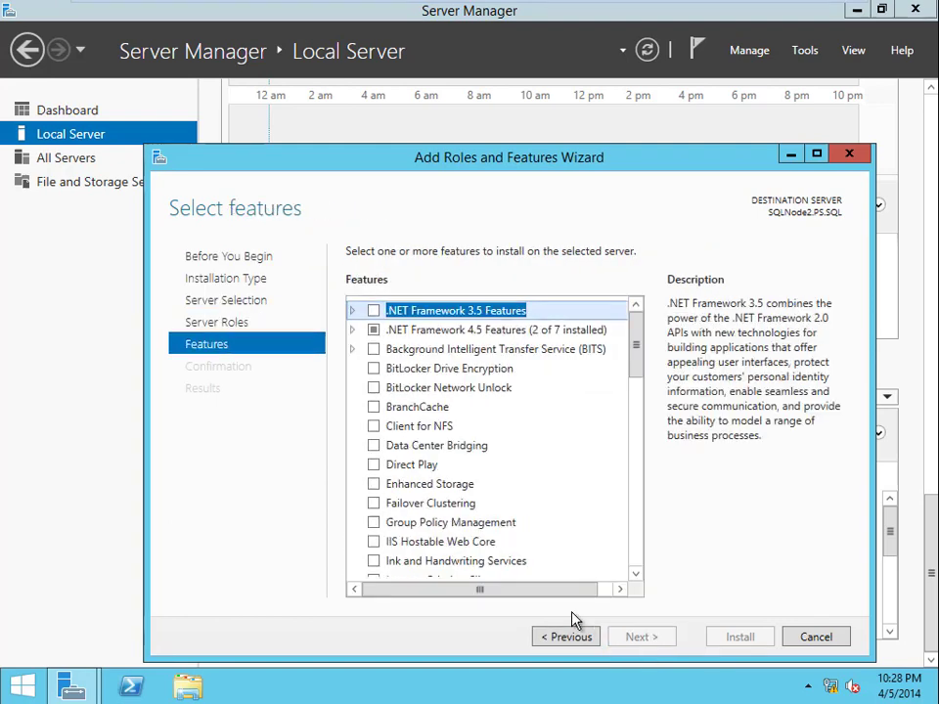
click(374, 502)
click(565, 555)
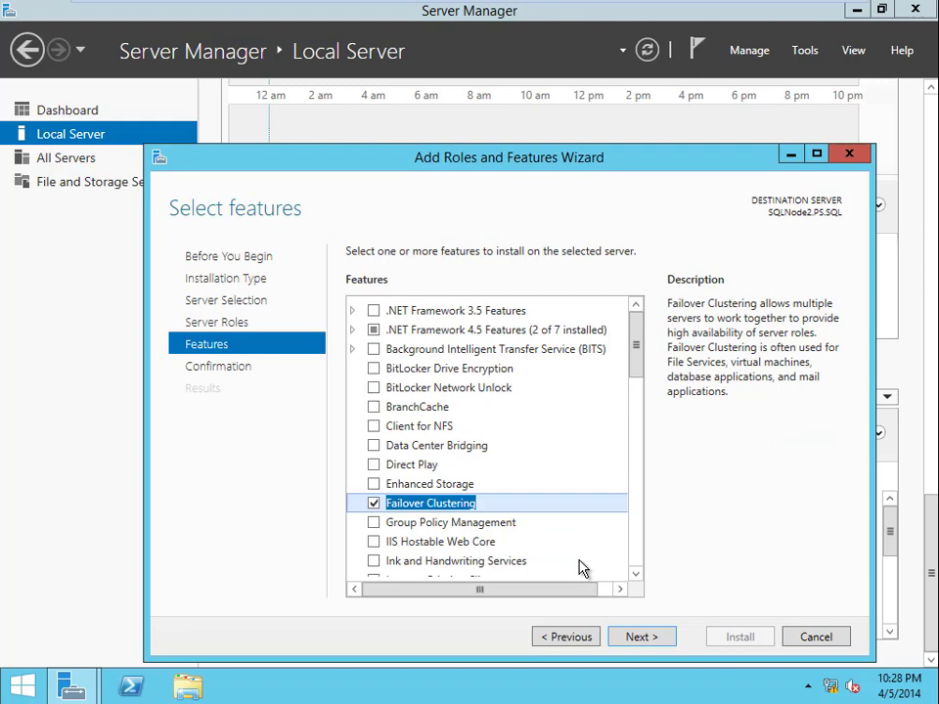
click(647, 645)
click(755, 646)
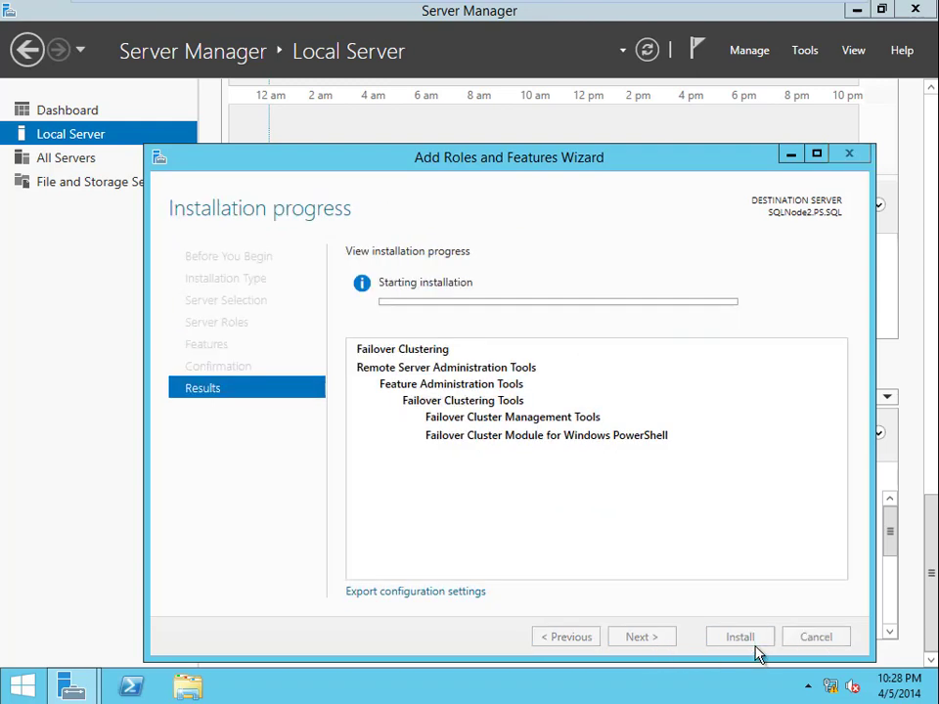
mouse_move(499, 3)
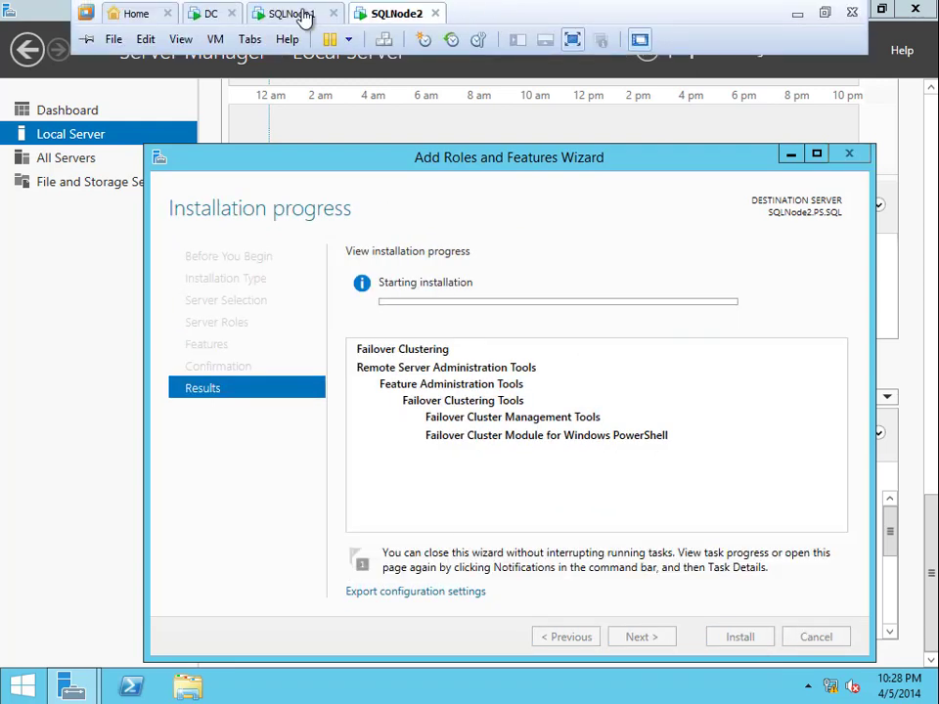
click(303, 17)
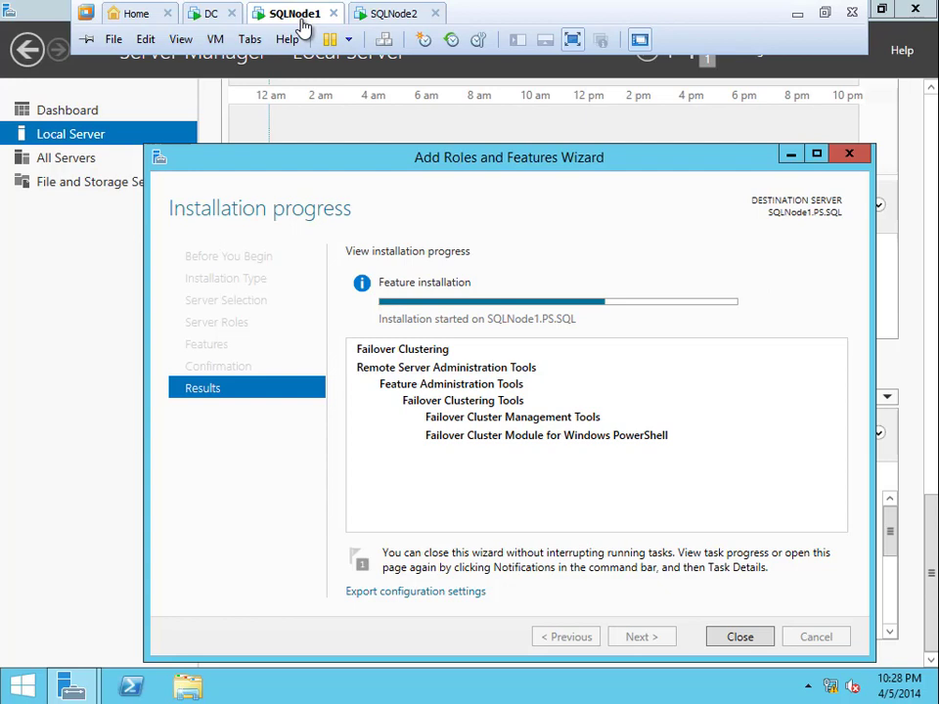
- Check the installation progress and close the wizard once Failover Clustering installs successfully
click(380, 21)
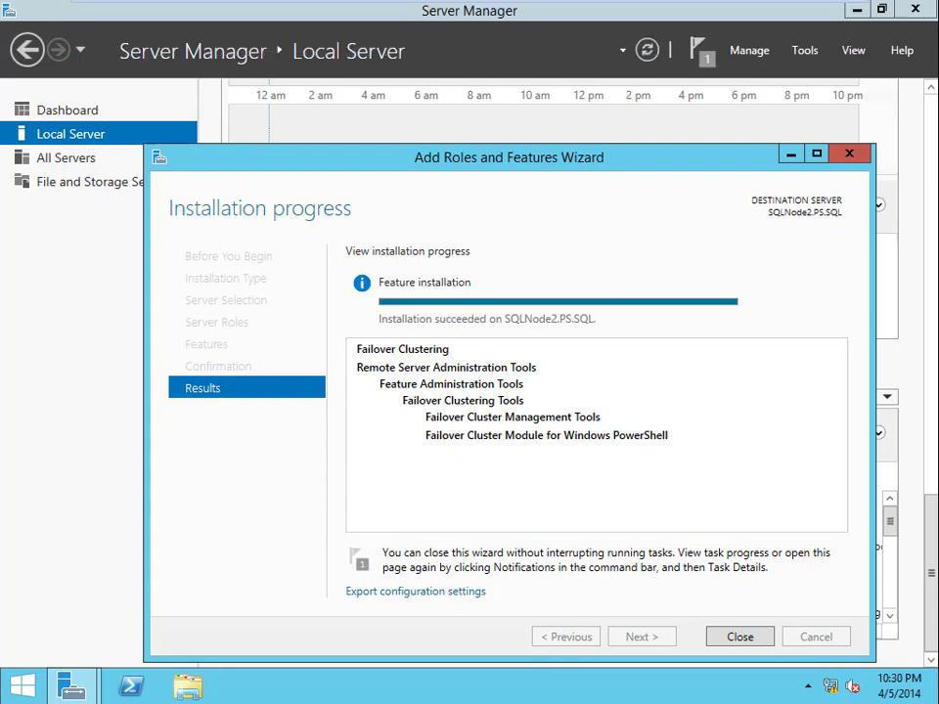
click(755, 642)
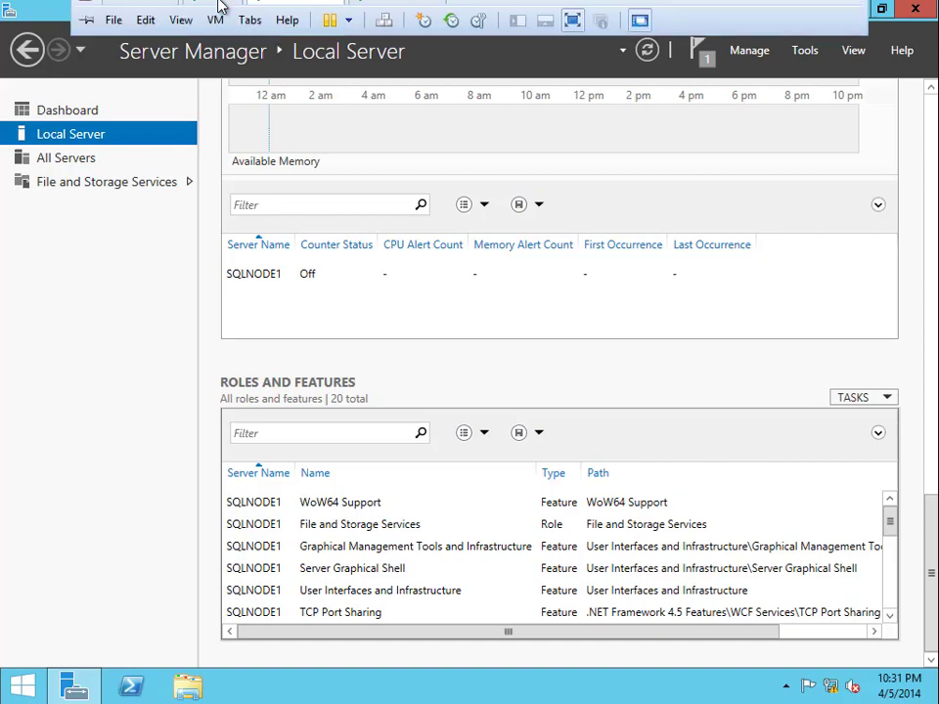
- Switch to the DC virtual machine and go to File and Storage Services
click(212, 14)
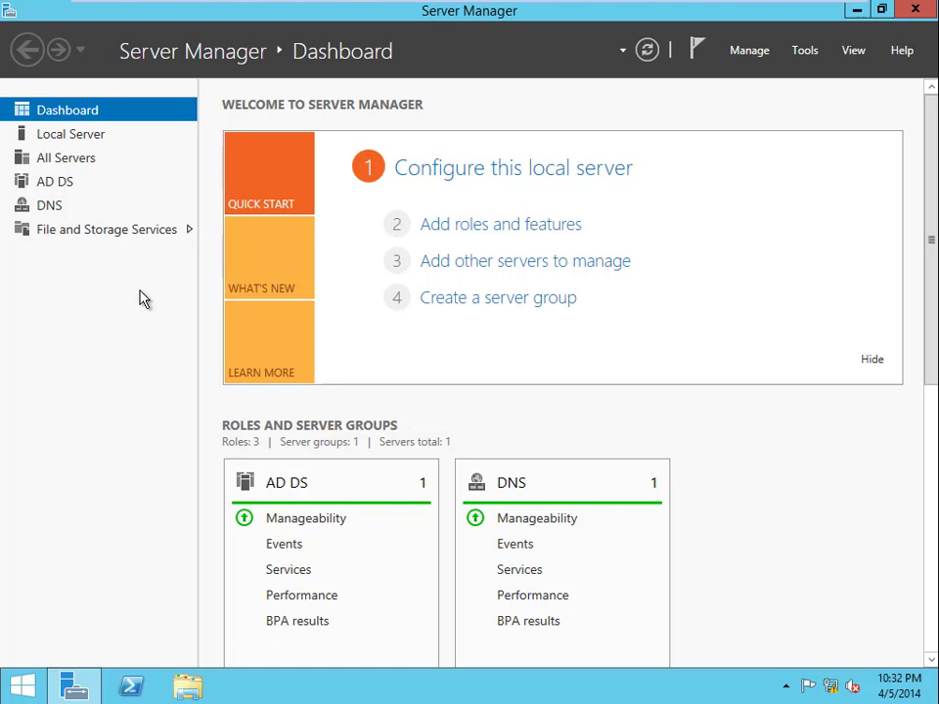
mouse_move(196, 11)
- Install the iSCSI Target Server role on DC from the iSCSI page and close the wizard
click(102, 241)
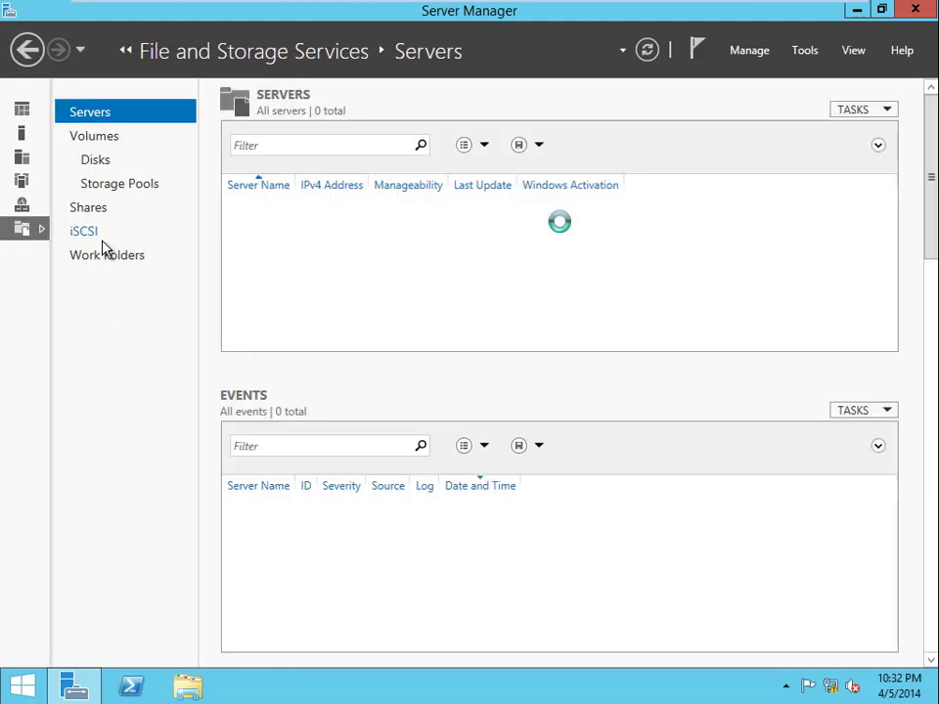
click(97, 239)
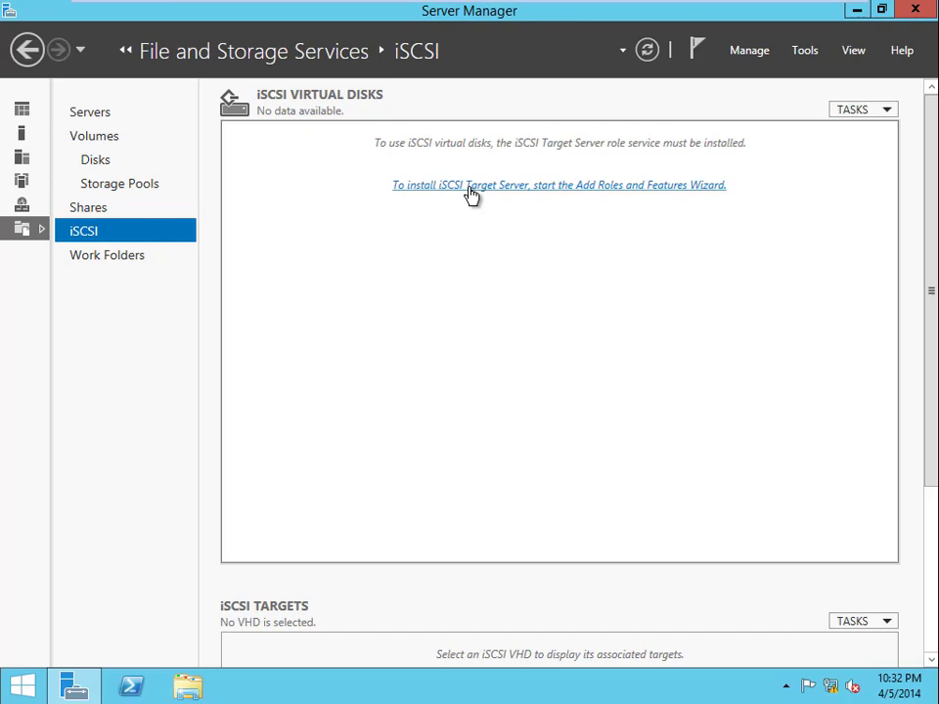
click(546, 187)
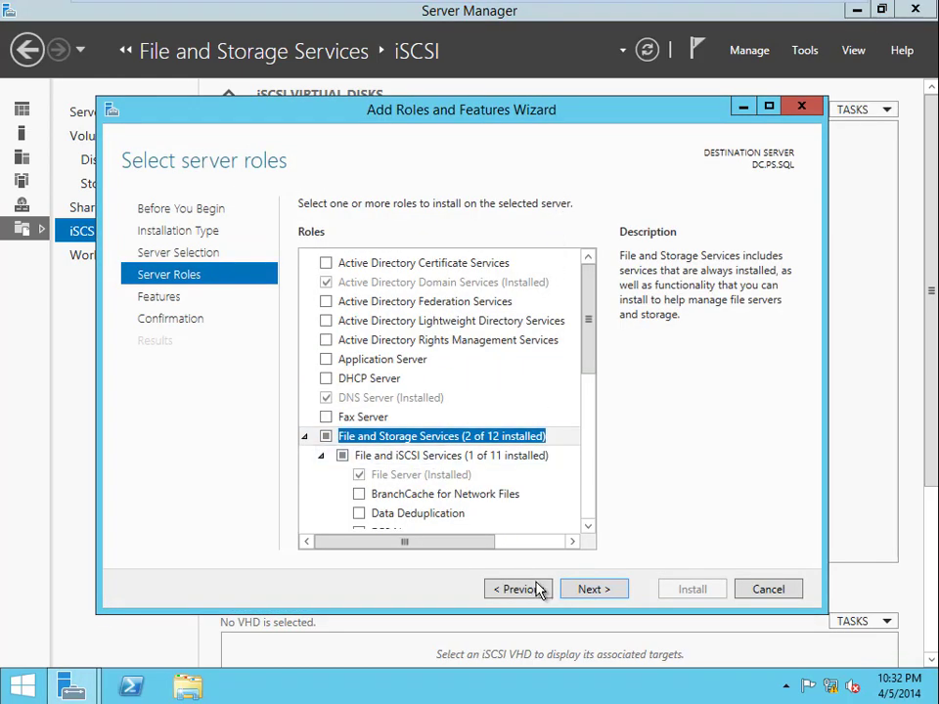
click(593, 590)
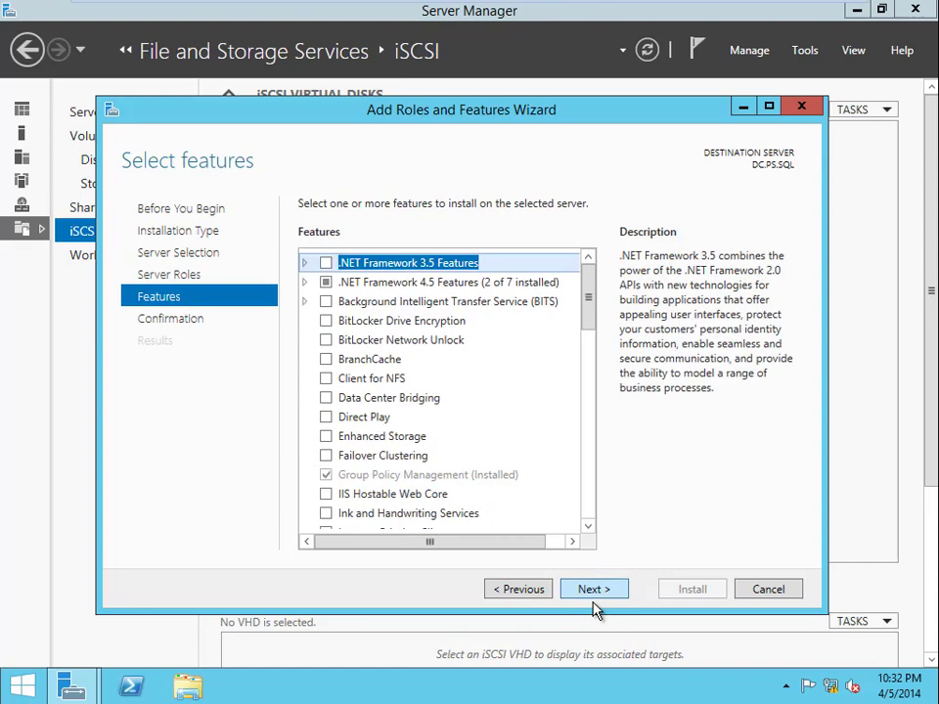
click(593, 598)
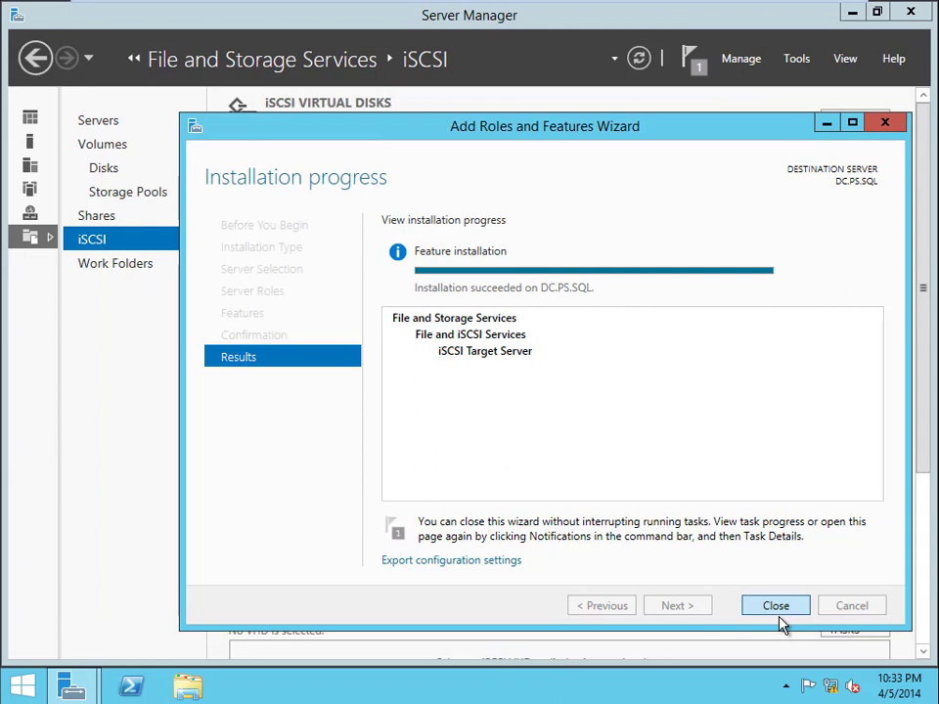
click(777, 606)
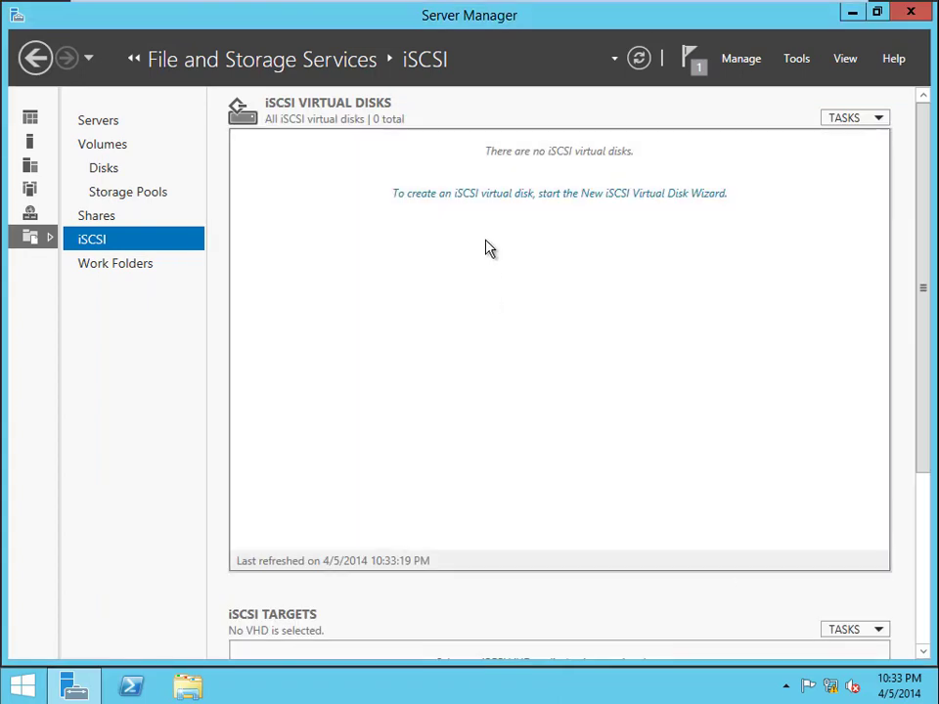
- Start a new iSCSI virtual disk on volume C: and name it Quorum
click(505, 202)
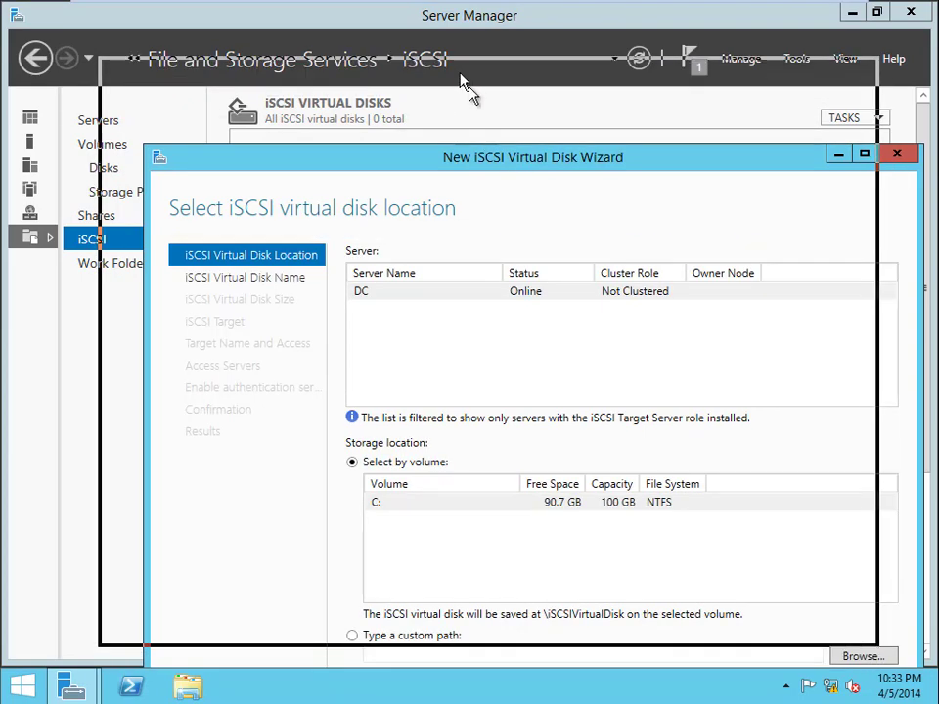
drag(461, 76, 461, 76)
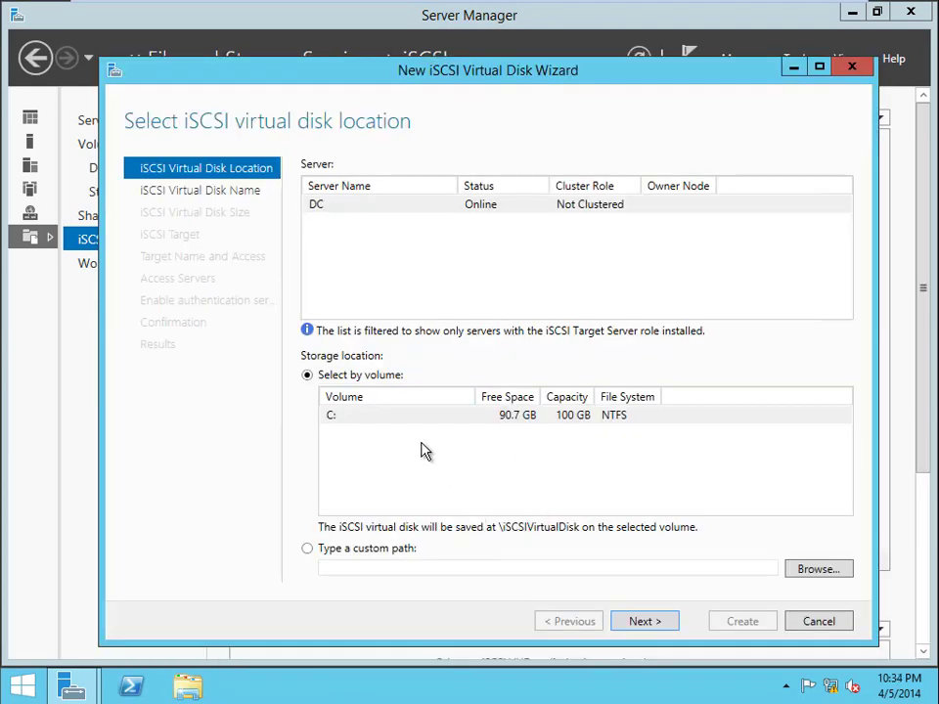
click(645, 622)
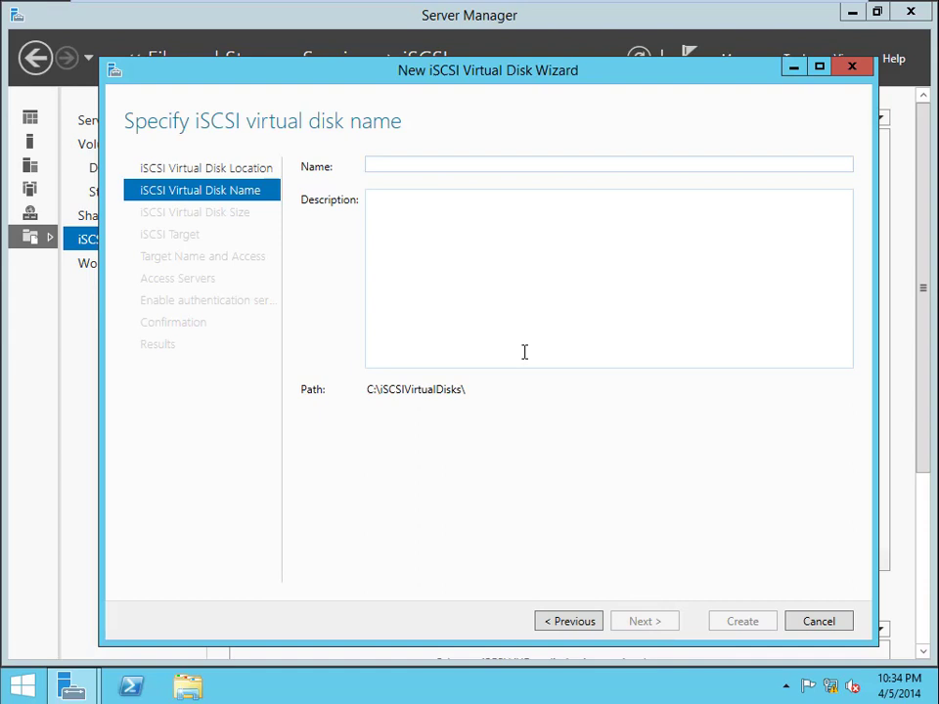
text(Quo)
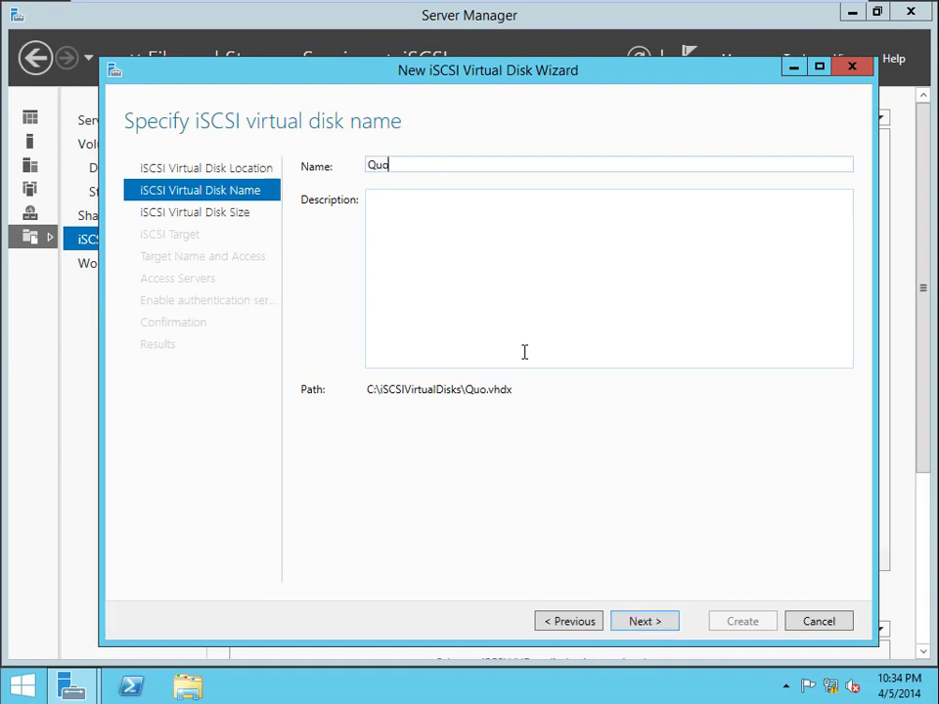
text(rum)
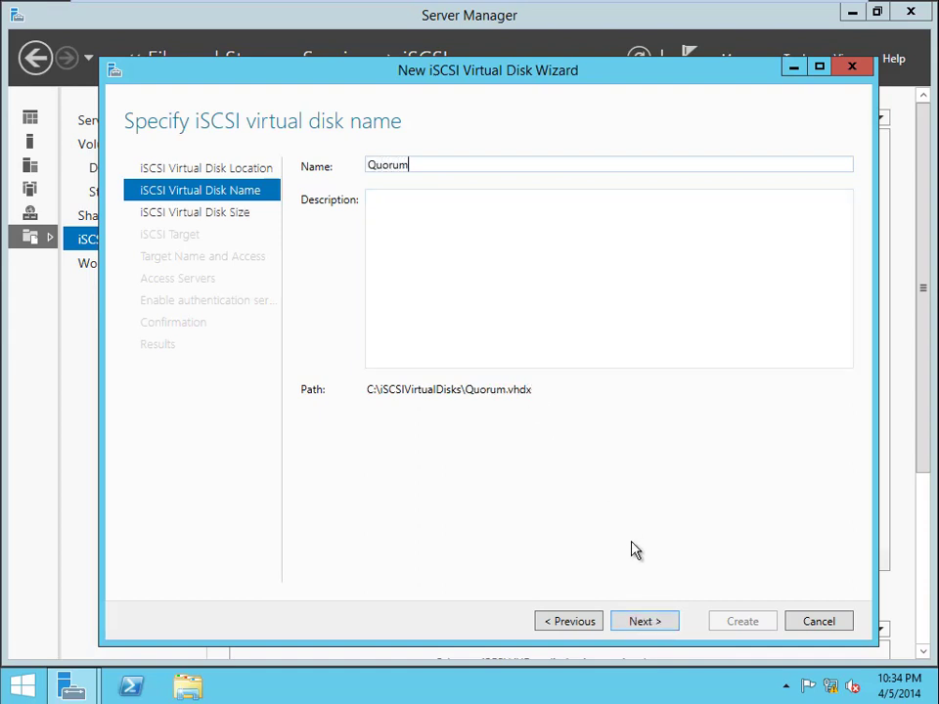
click(657, 626)
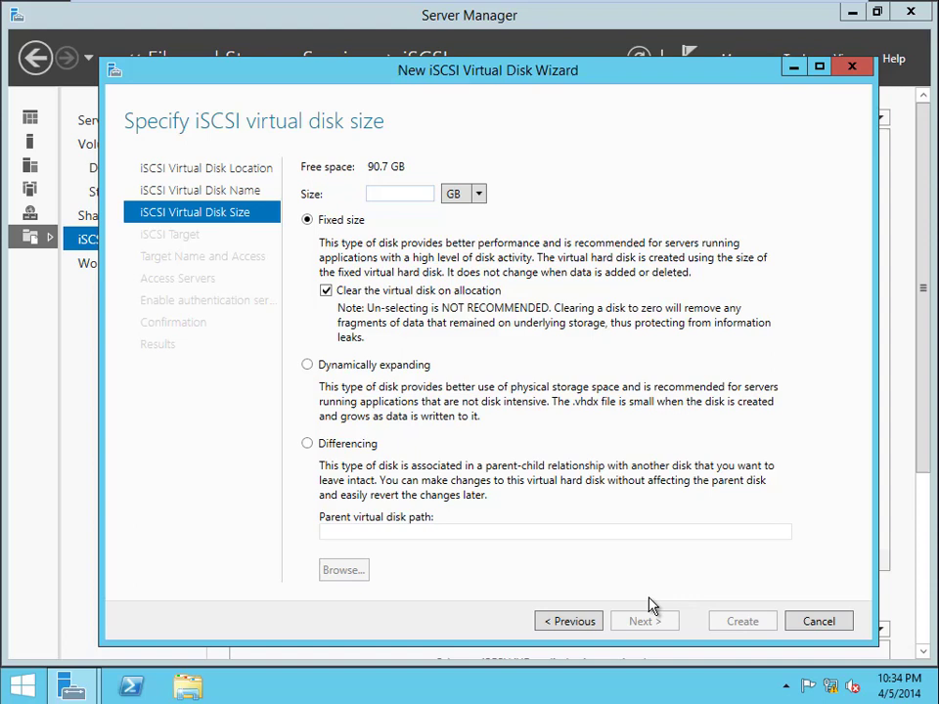
- Size the Quorum disk at 1 GB and assign it a new iSCSI target named Quorum
text(1)
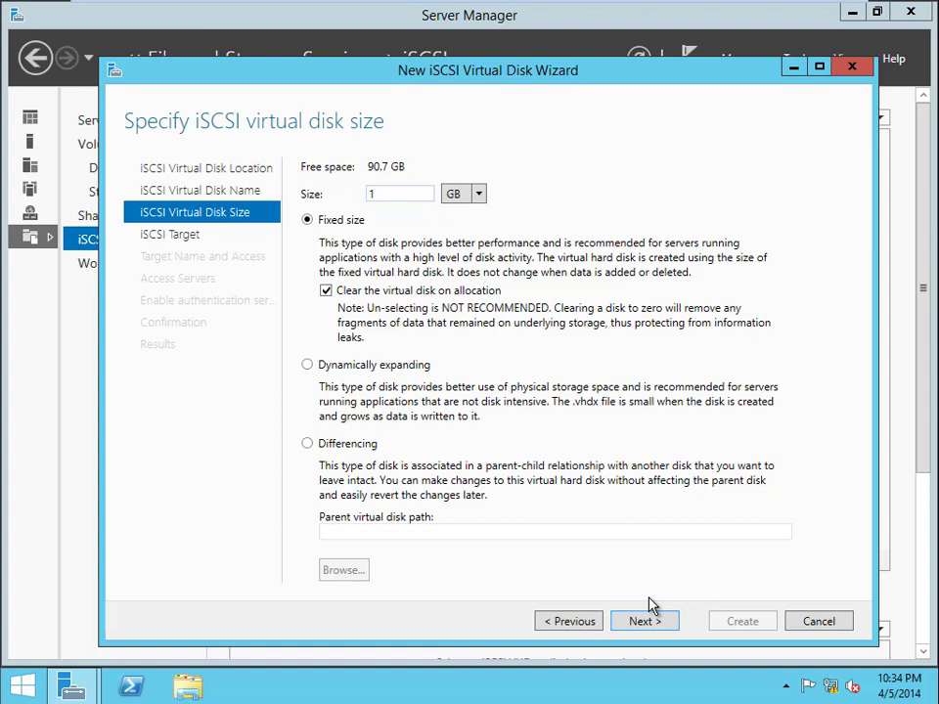
click(649, 626)
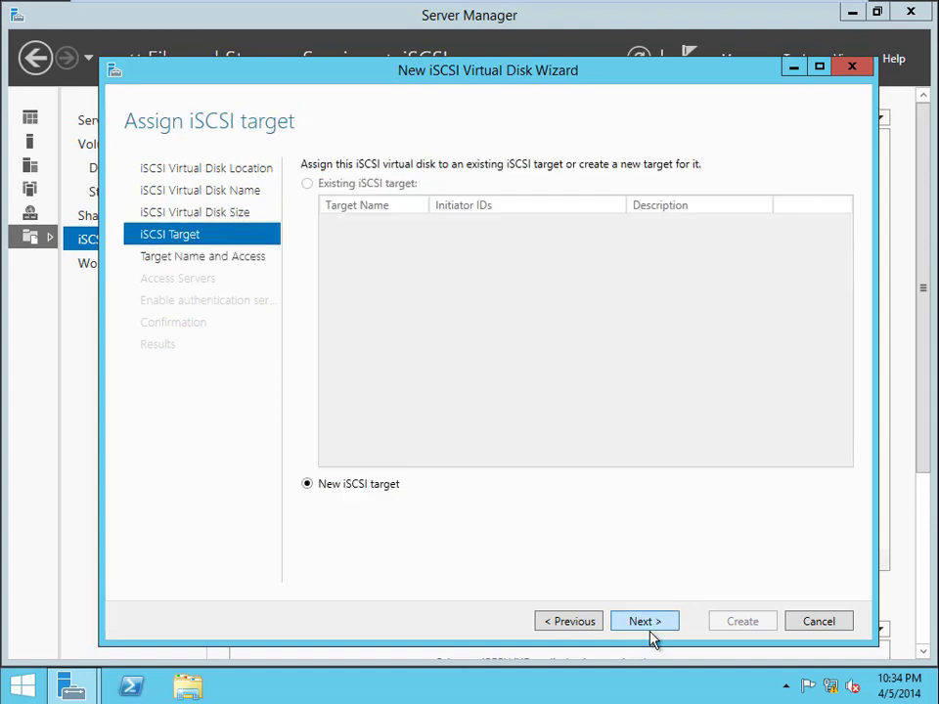
click(649, 628)
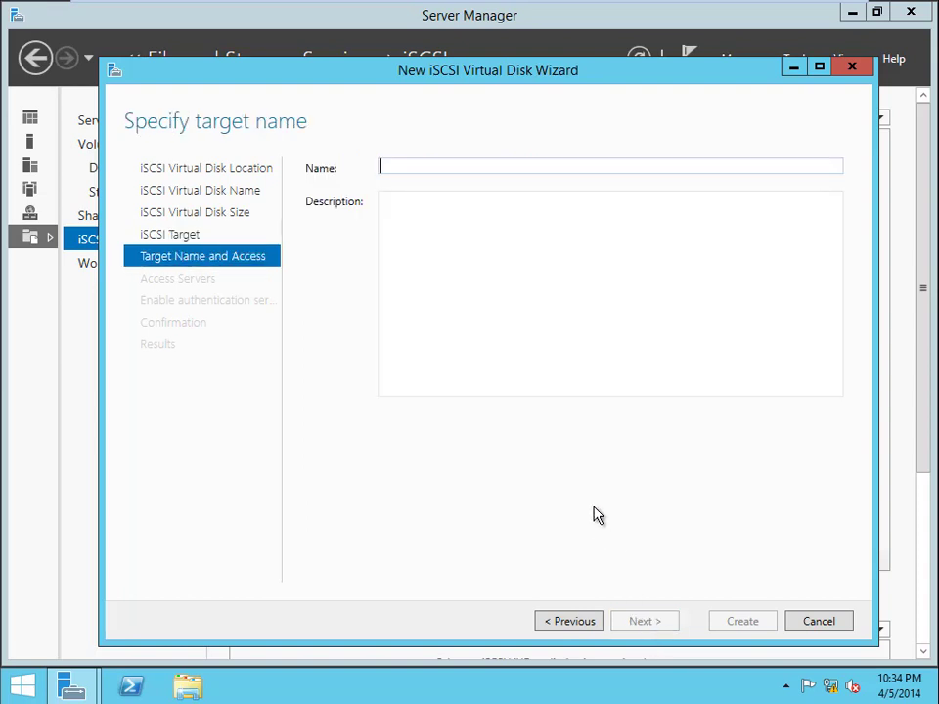
text(Quorum)
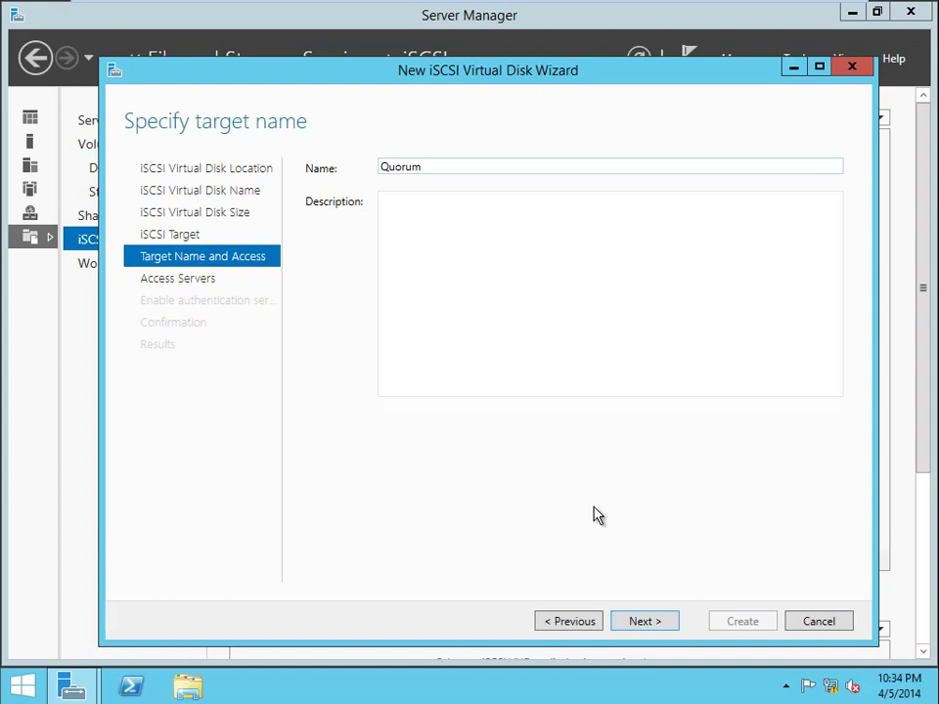
click(653, 631)
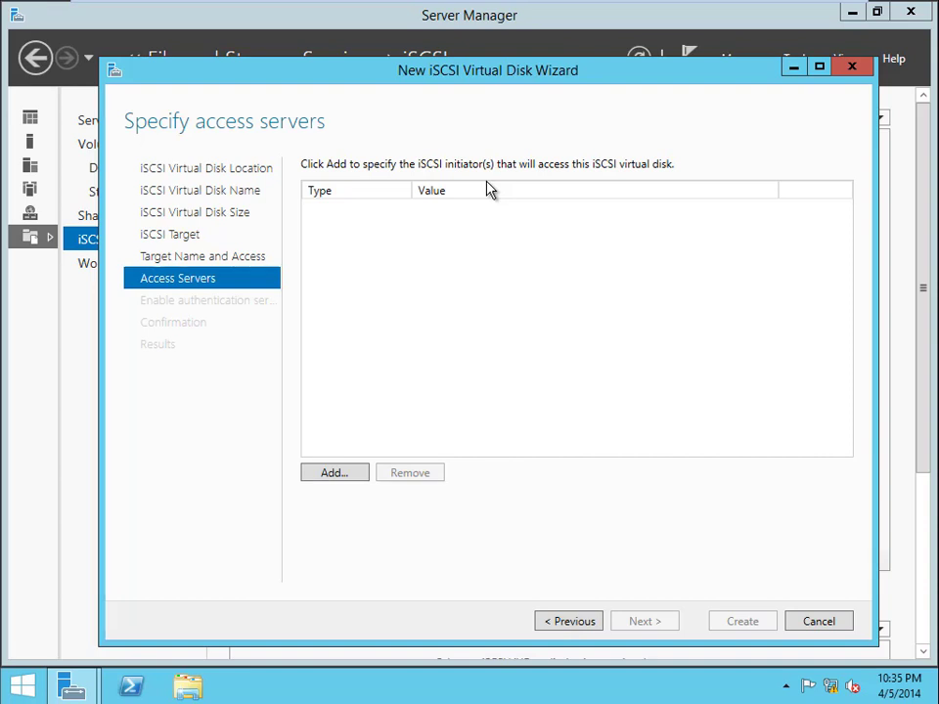
- Add SQLNODE1 as an allowed initiator for the Quorum target
click(330, 476)
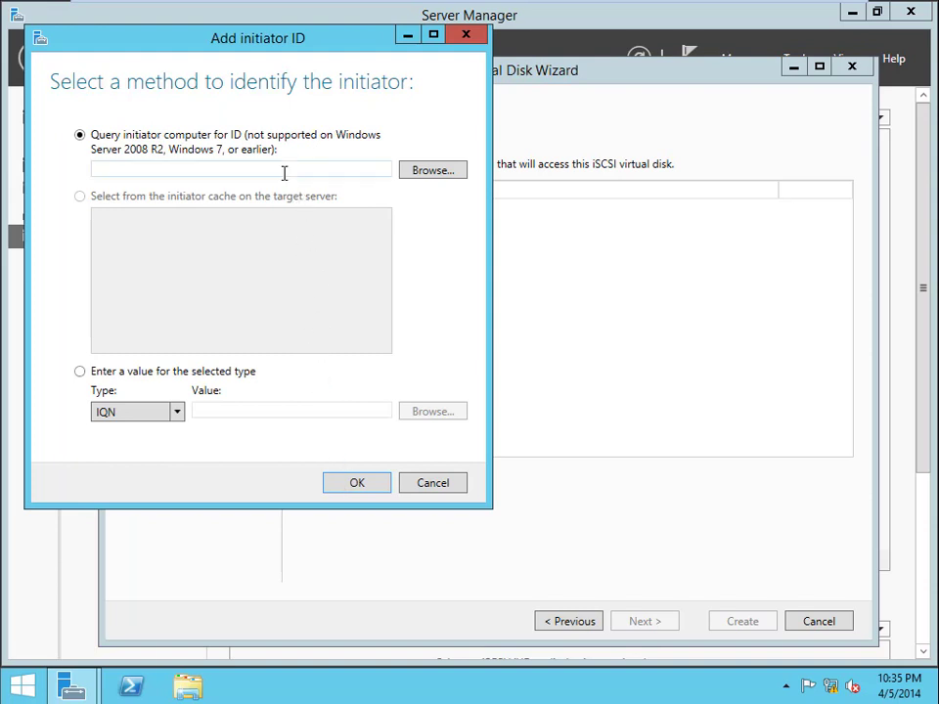
click(284, 173)
text(sqlnode1)
click(427, 177)
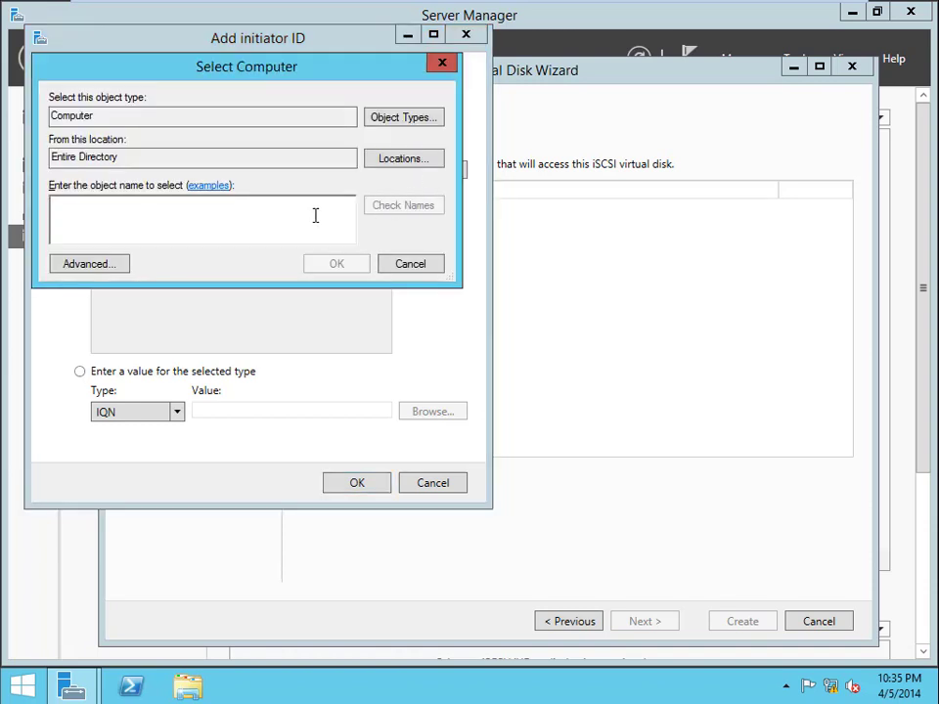
text(sqlnode1)
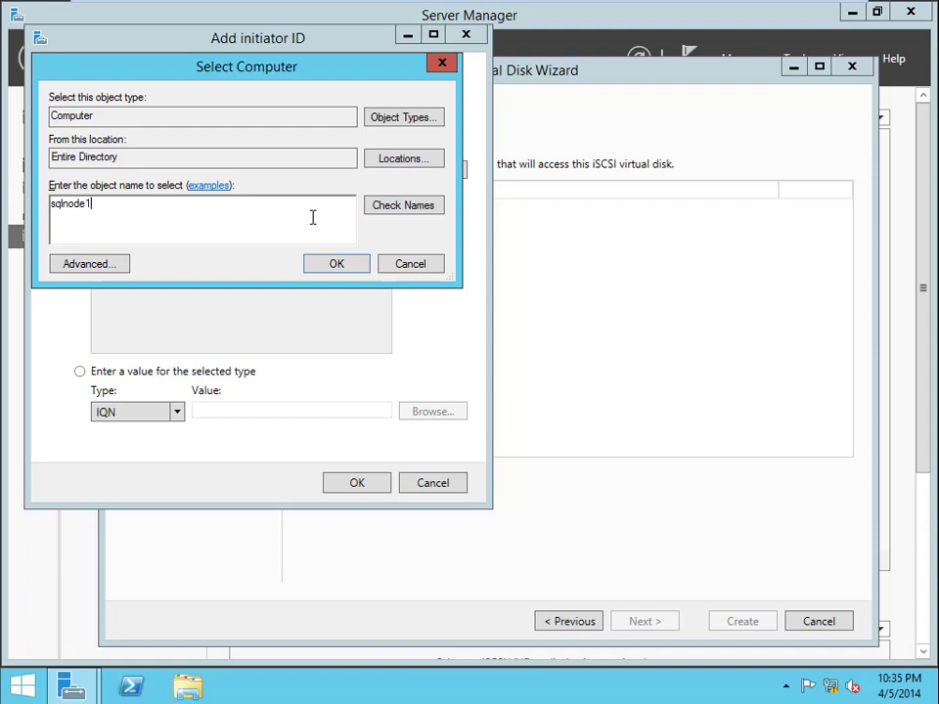
click(423, 206)
click(348, 269)
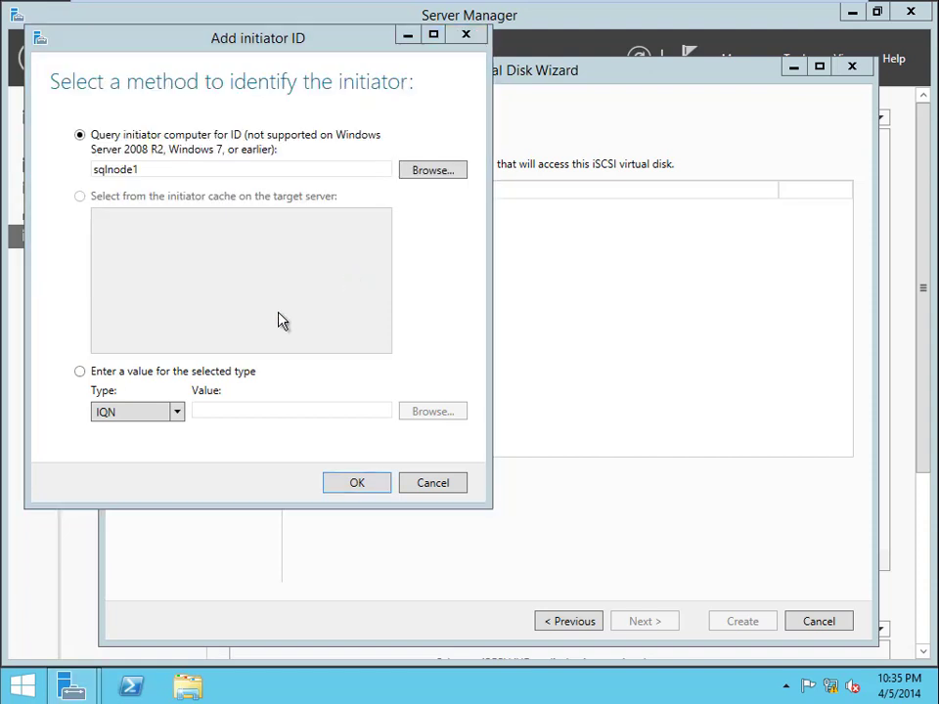
click(351, 491)
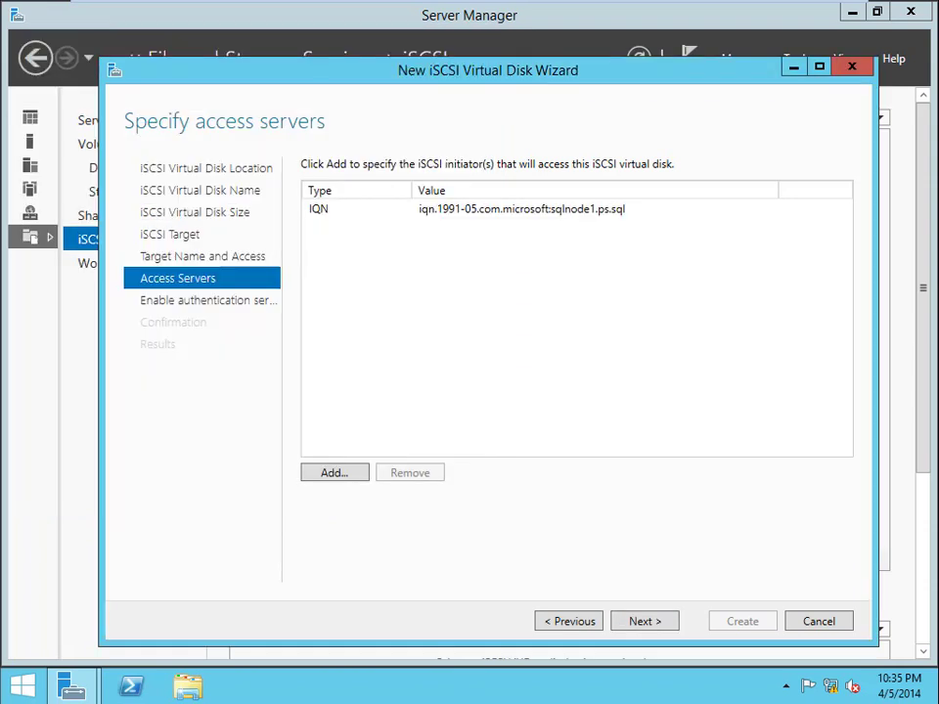
- Add SQLNODE2 as a second allowed initiator for the Quorum target
click(350, 478)
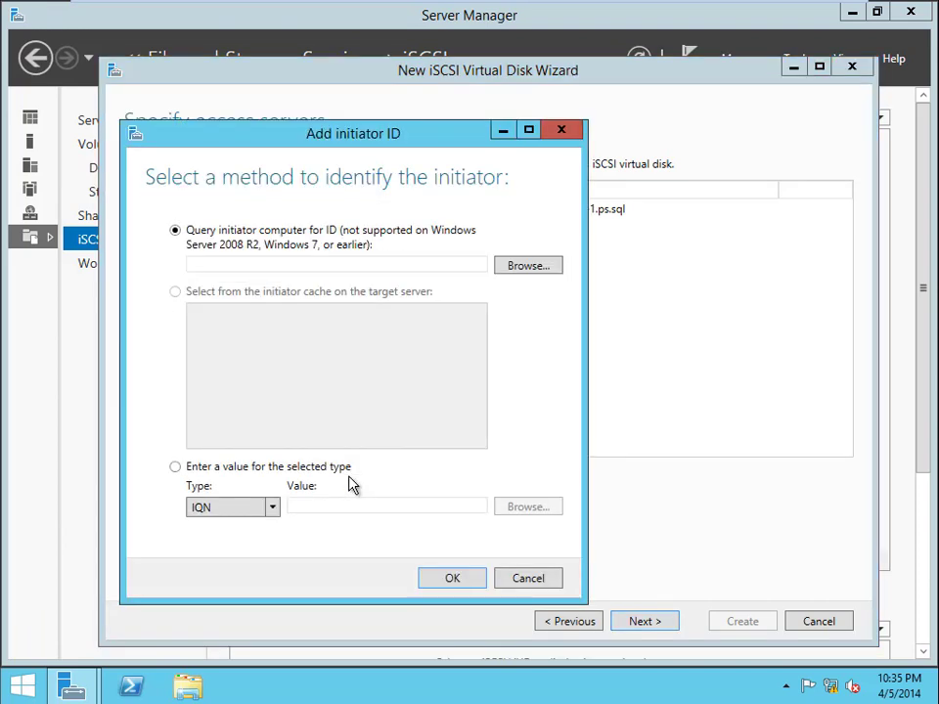
click(524, 268)
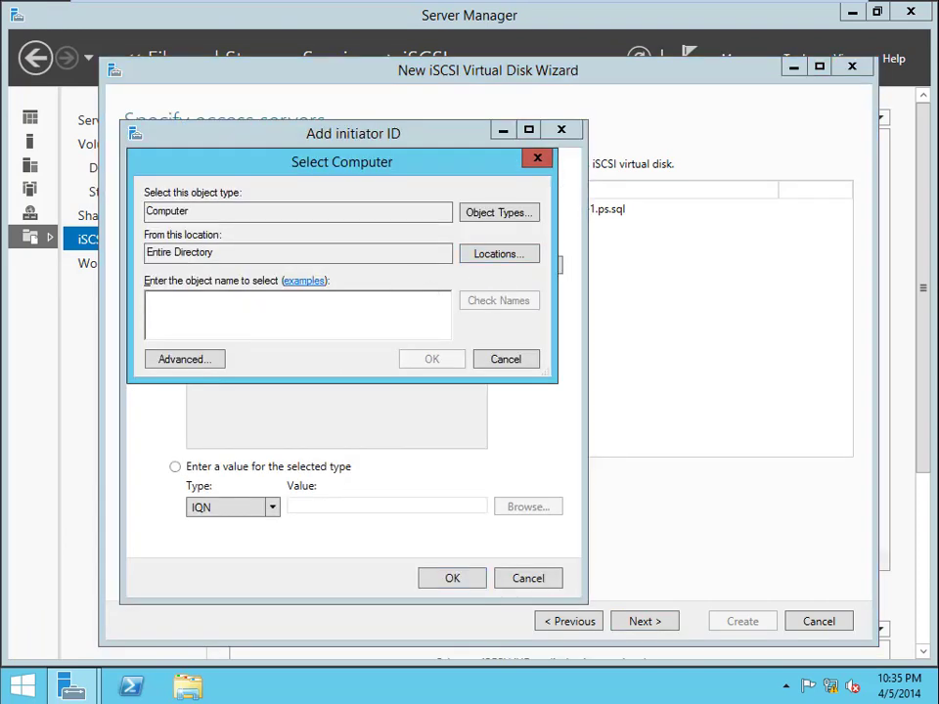
text(sqlnode)
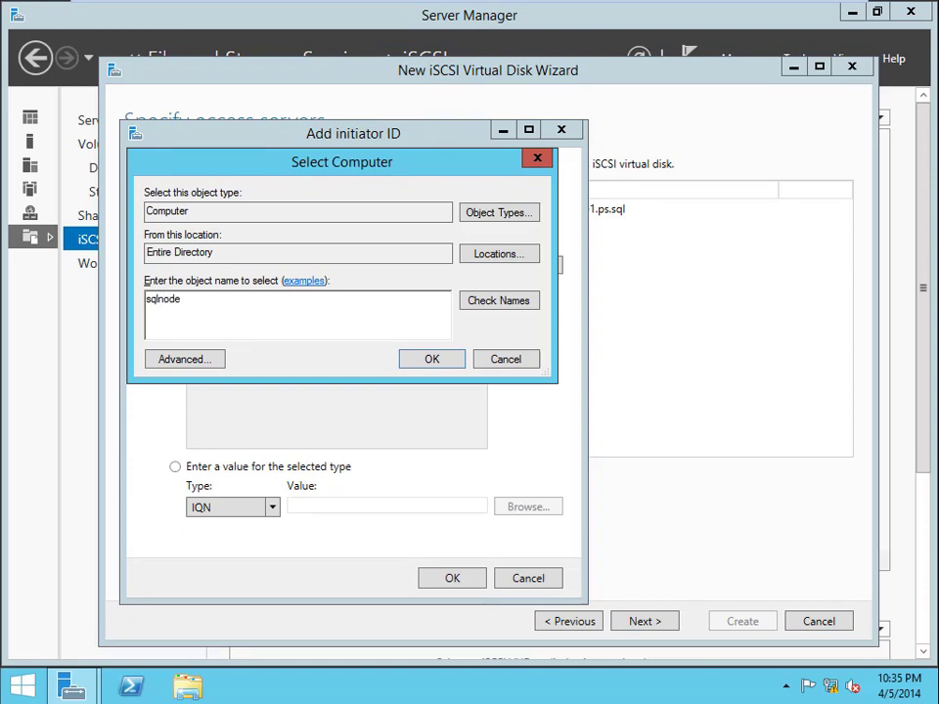
text(2)
click(530, 318)
click(453, 368)
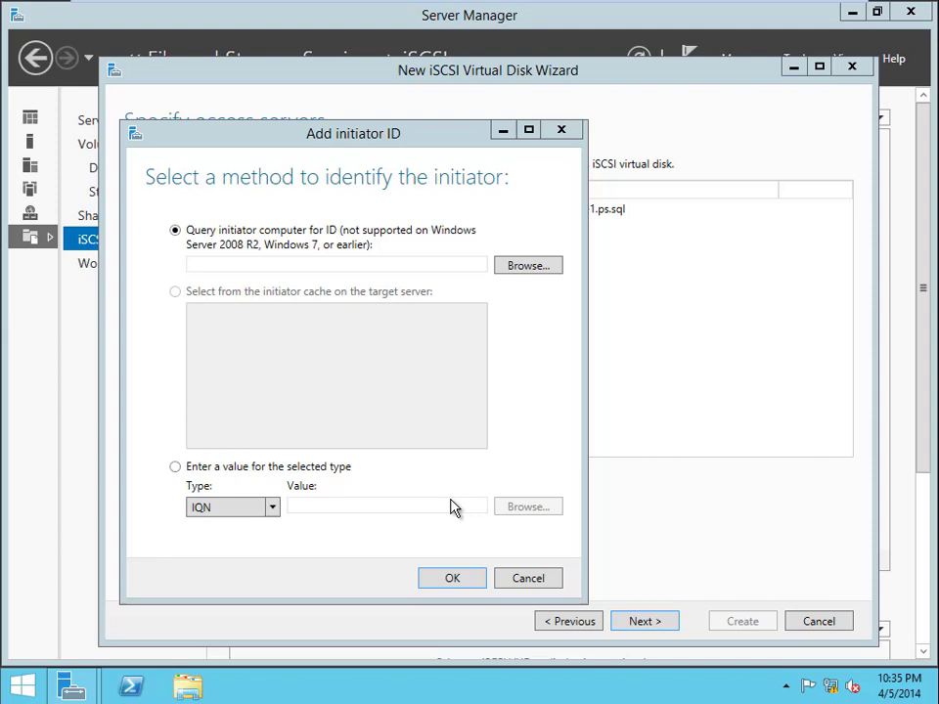
click(460, 585)
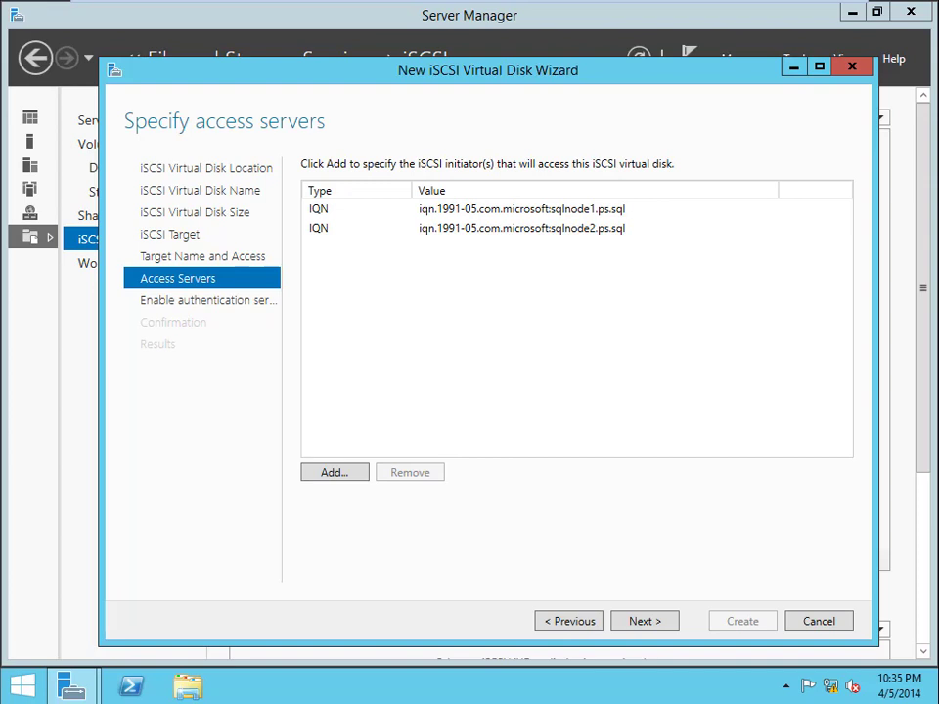
- Create the Quorum disk and target without CHAP, then confirm Quorum.vhdx on the iSCSI page
click(666, 631)
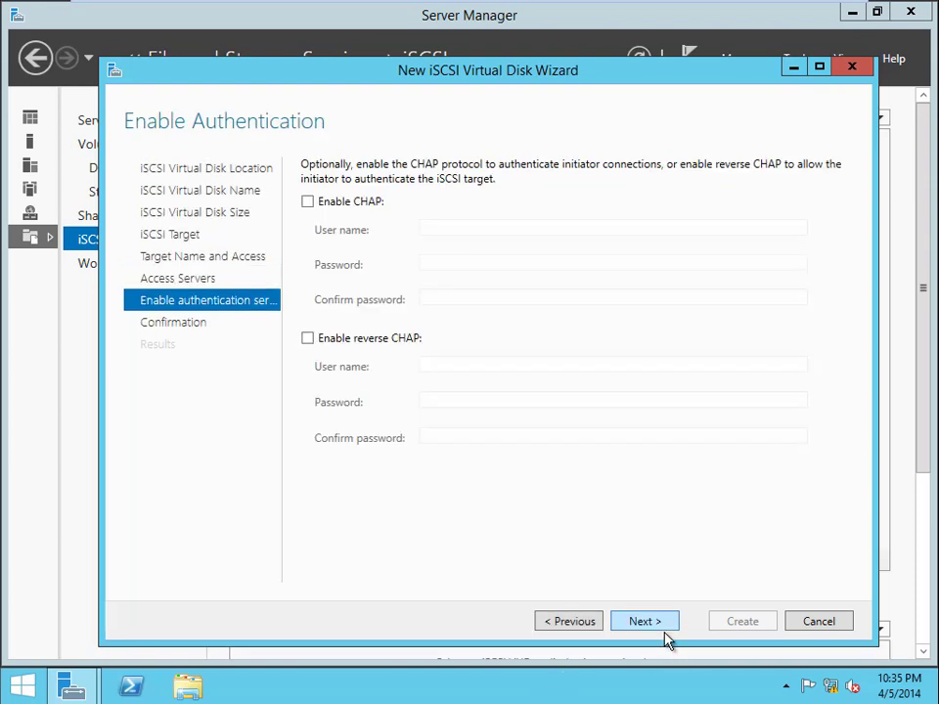
click(665, 629)
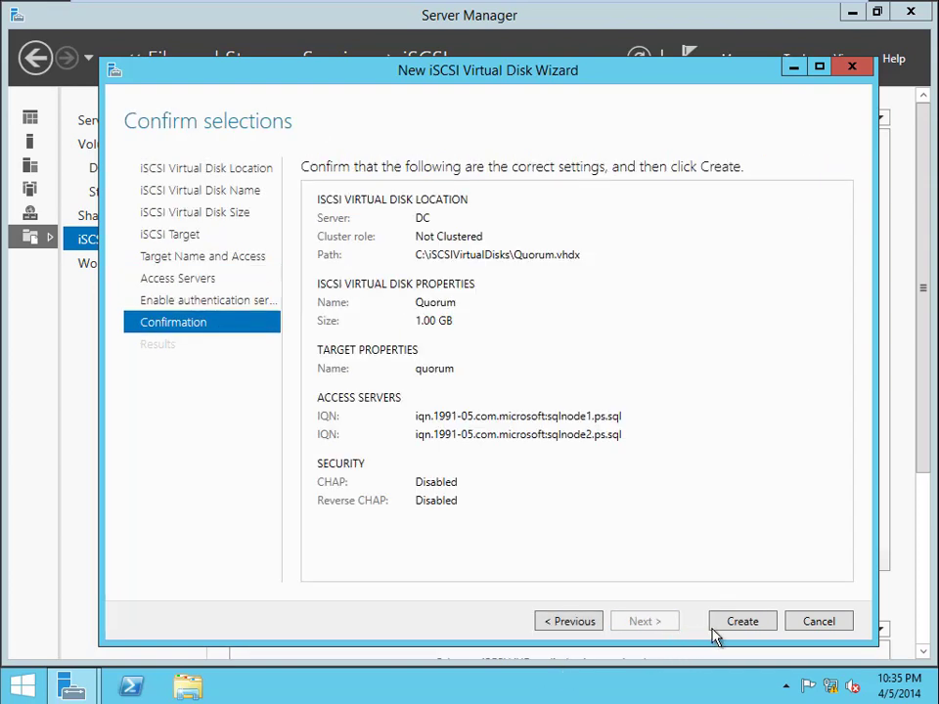
click(741, 624)
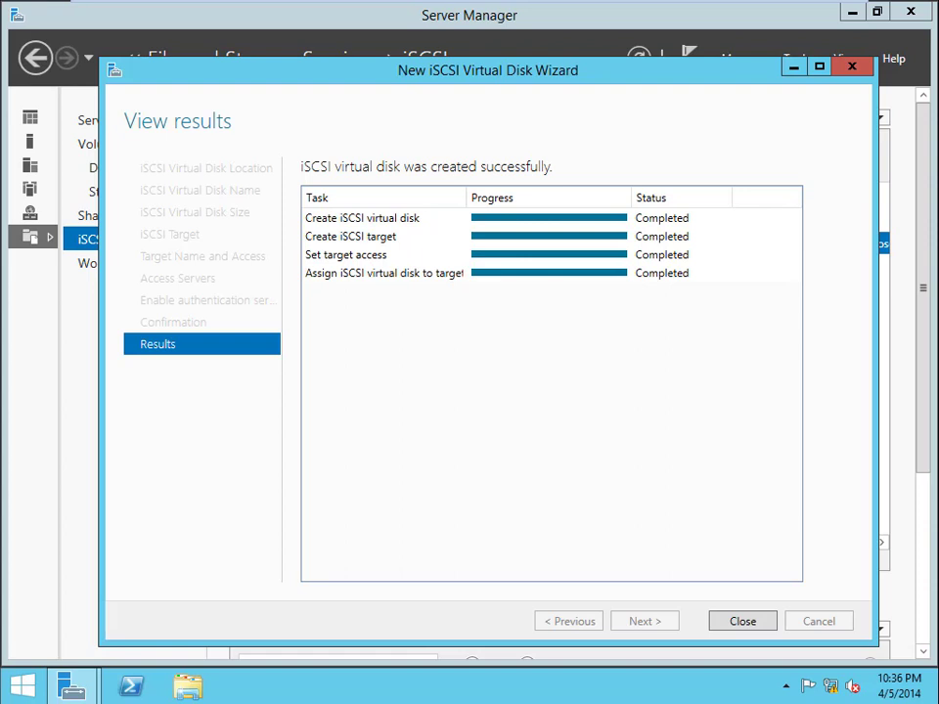
click(744, 626)
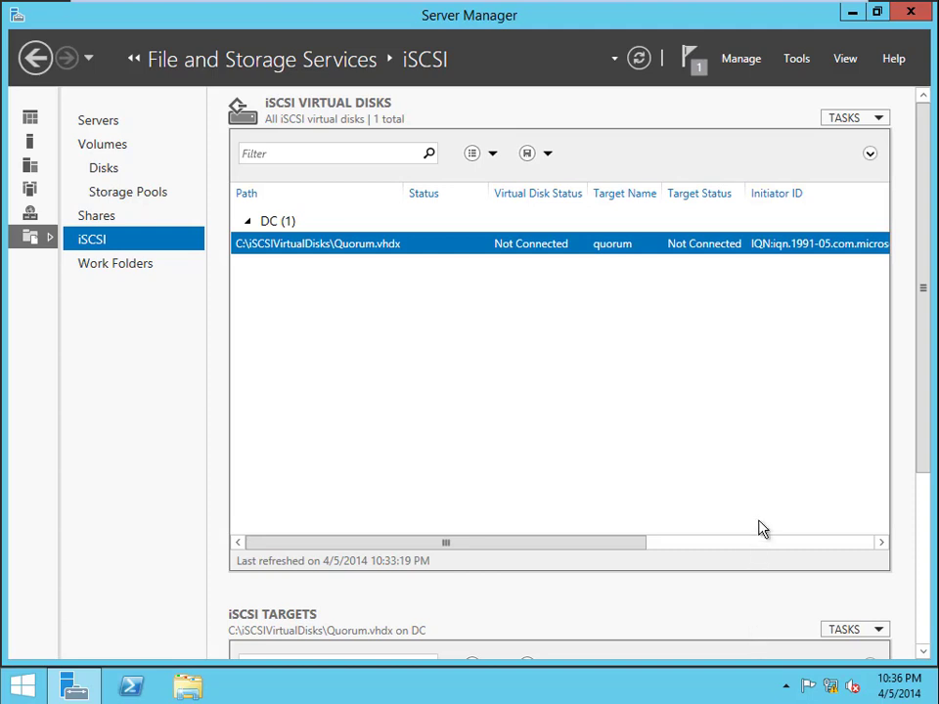
scroll(932, 415, down, 5)
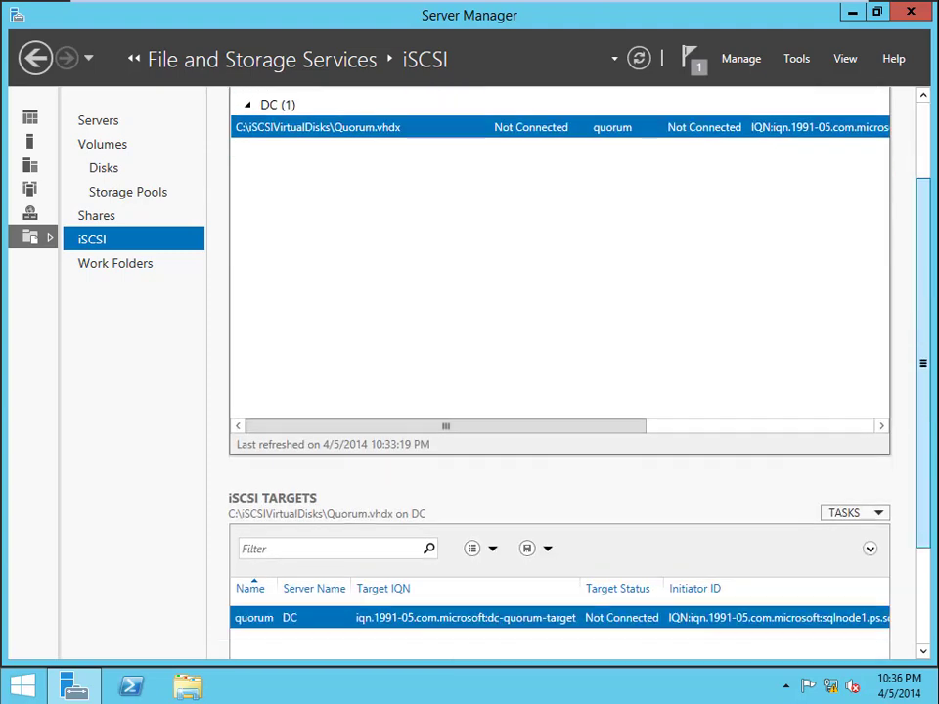
scroll(929, 370, up, 5)
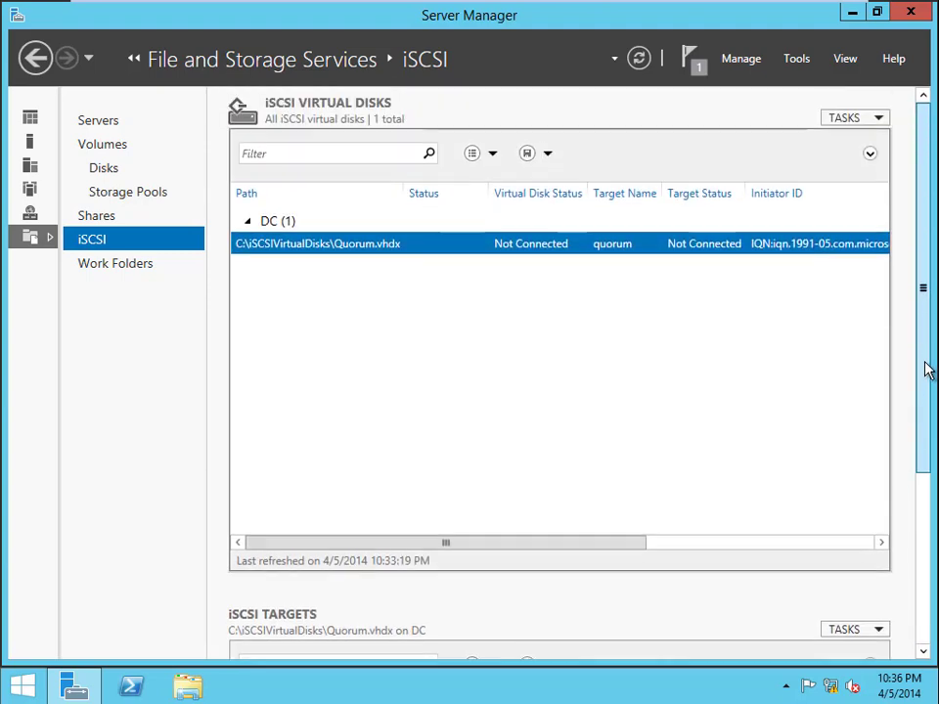
click(880, 118)
- Start another iSCSI virtual disk at the default location and name it DTC
click(849, 142)
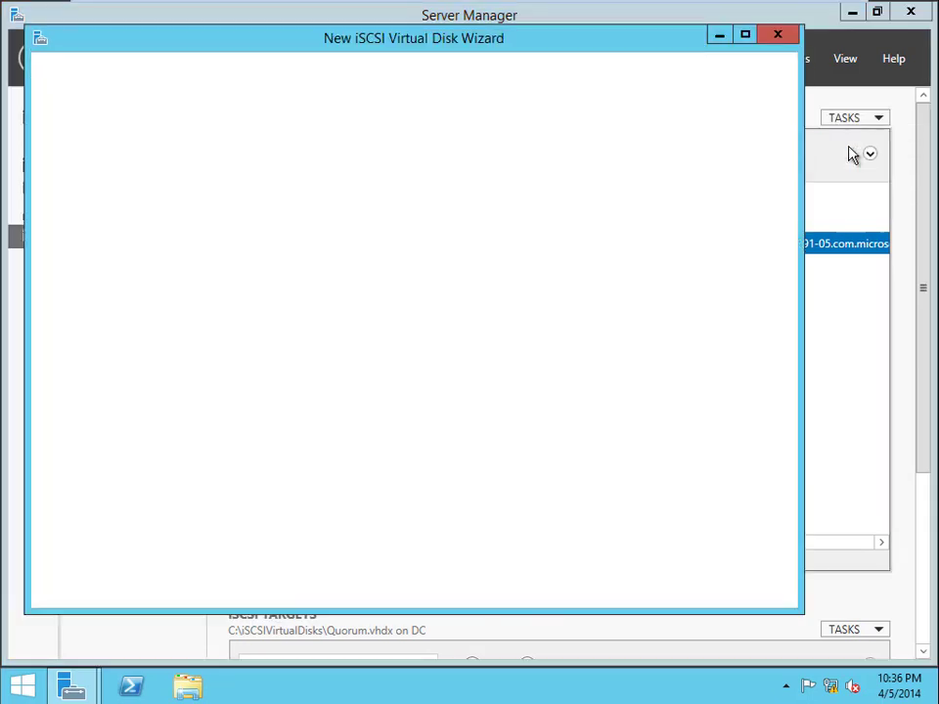
click(575, 591)
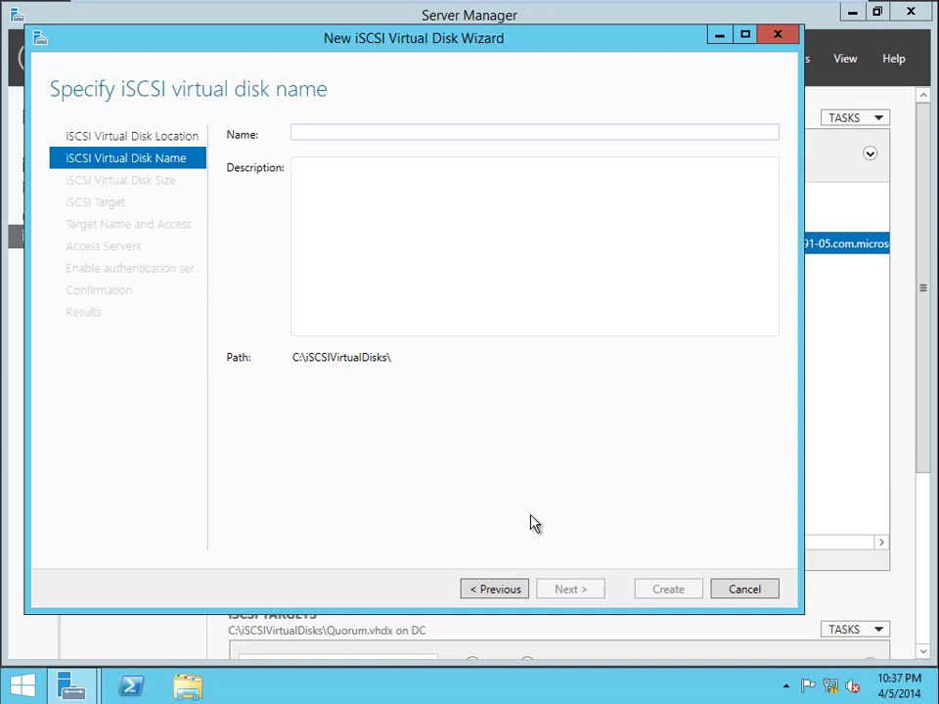
text(DTC)
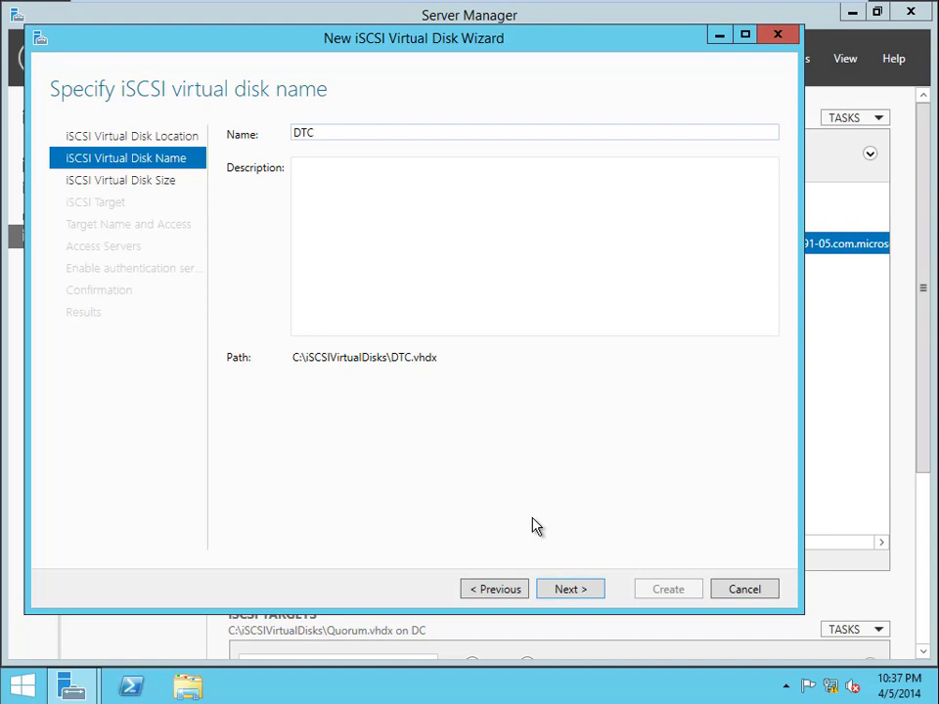
click(569, 590)
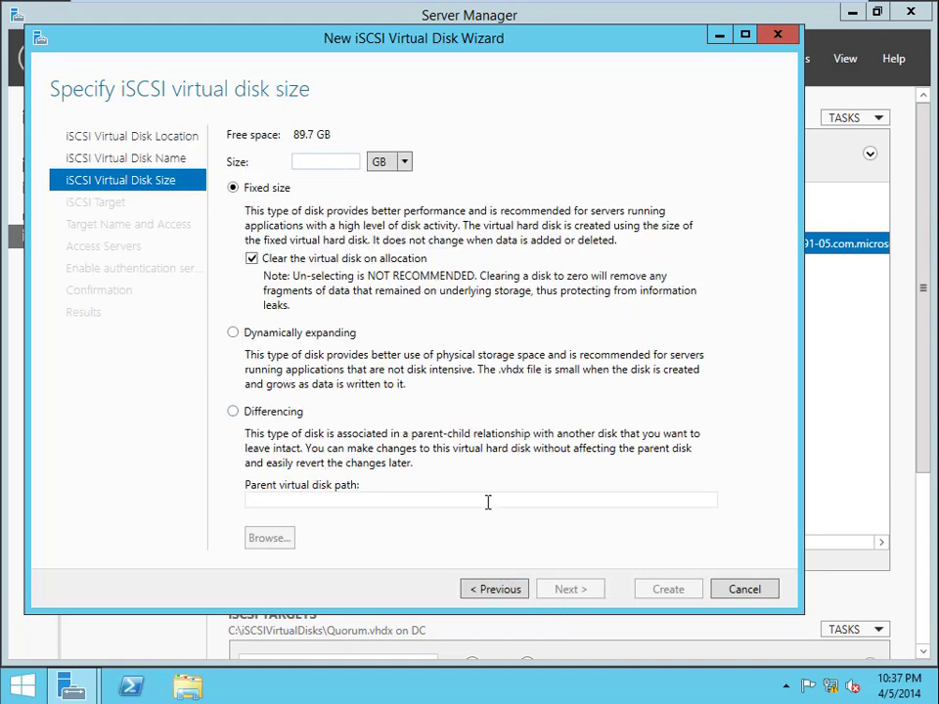
- Size the DTC disk at 1 GB and assign it to a new iSCSI target
text(1)
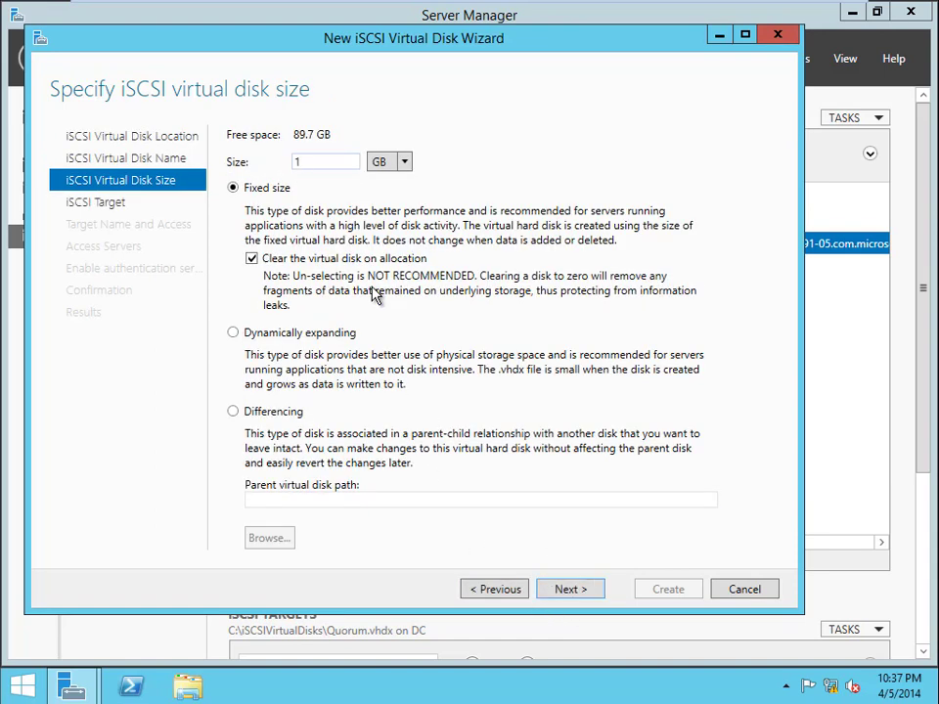
click(570, 589)
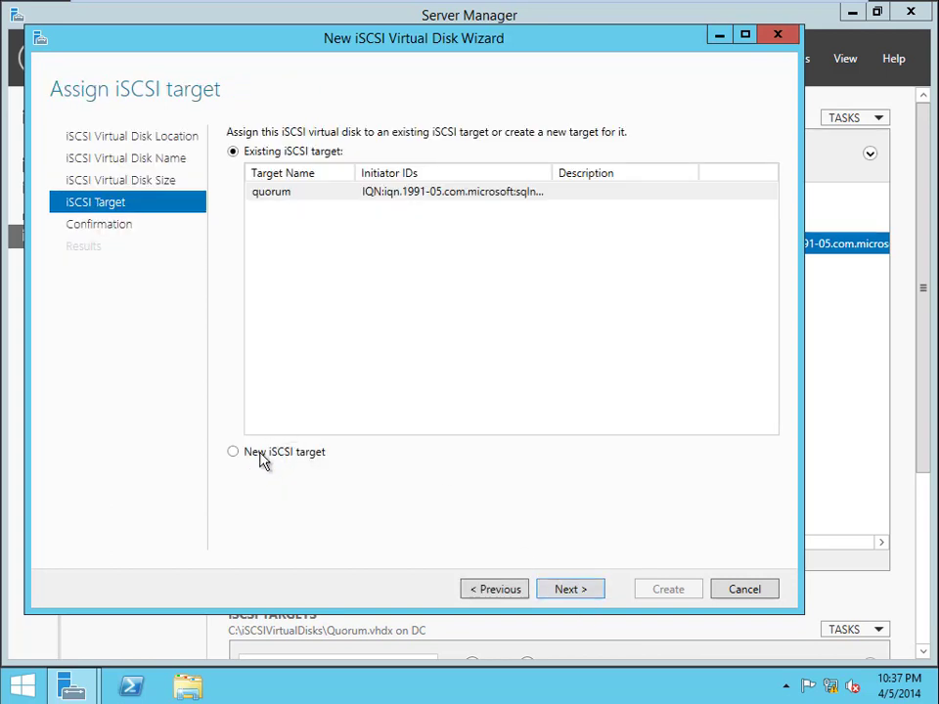
click(260, 454)
click(585, 596)
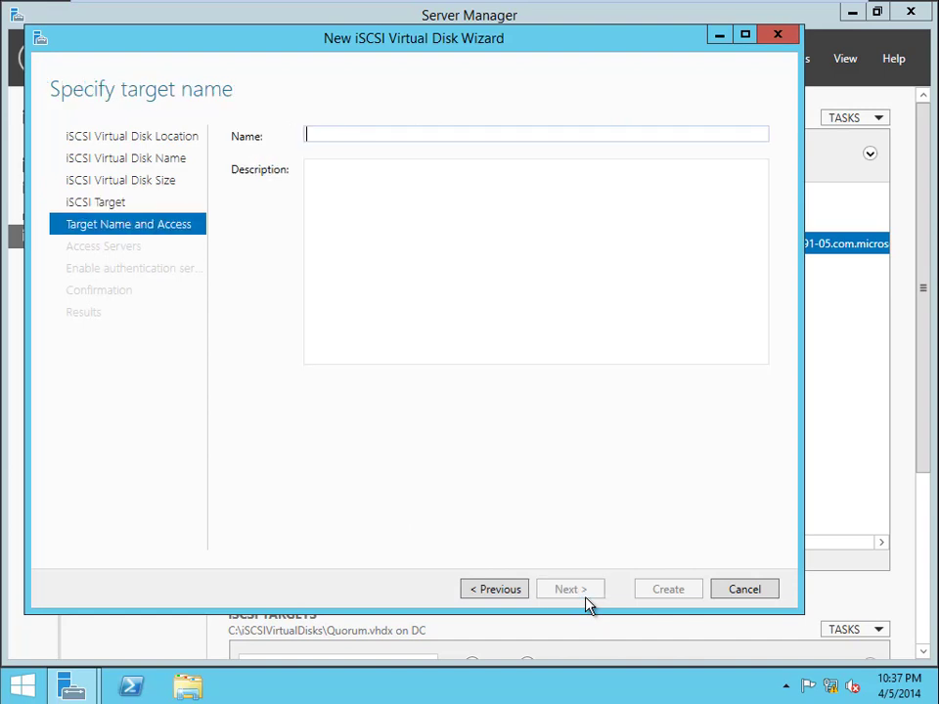
- Name the target dtc and give the sqlnode1 and sqlnode2 initiators access
text(DTC)
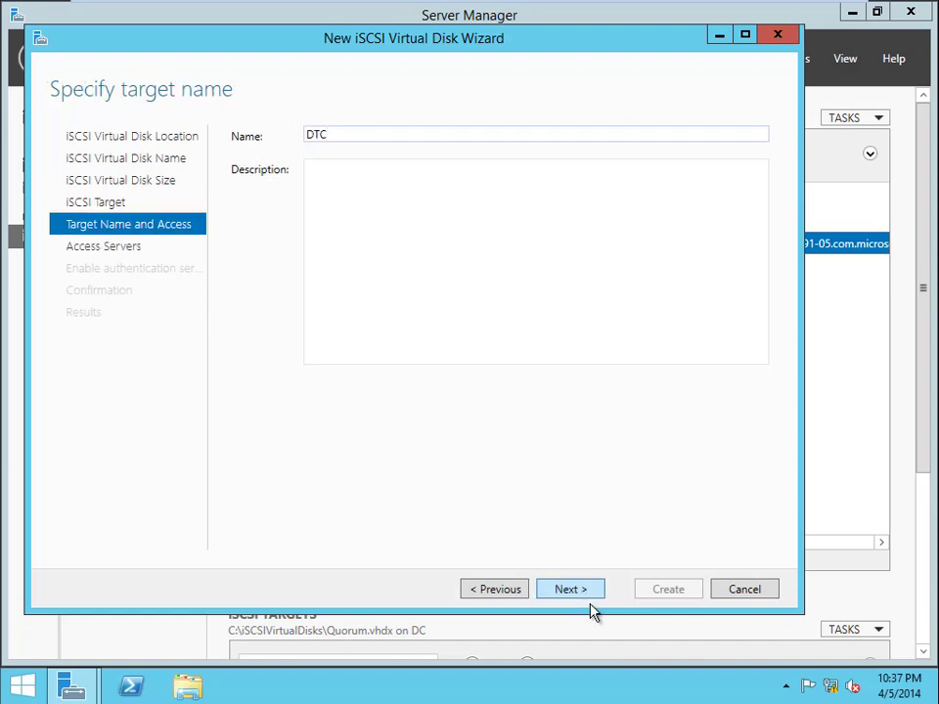
click(571, 590)
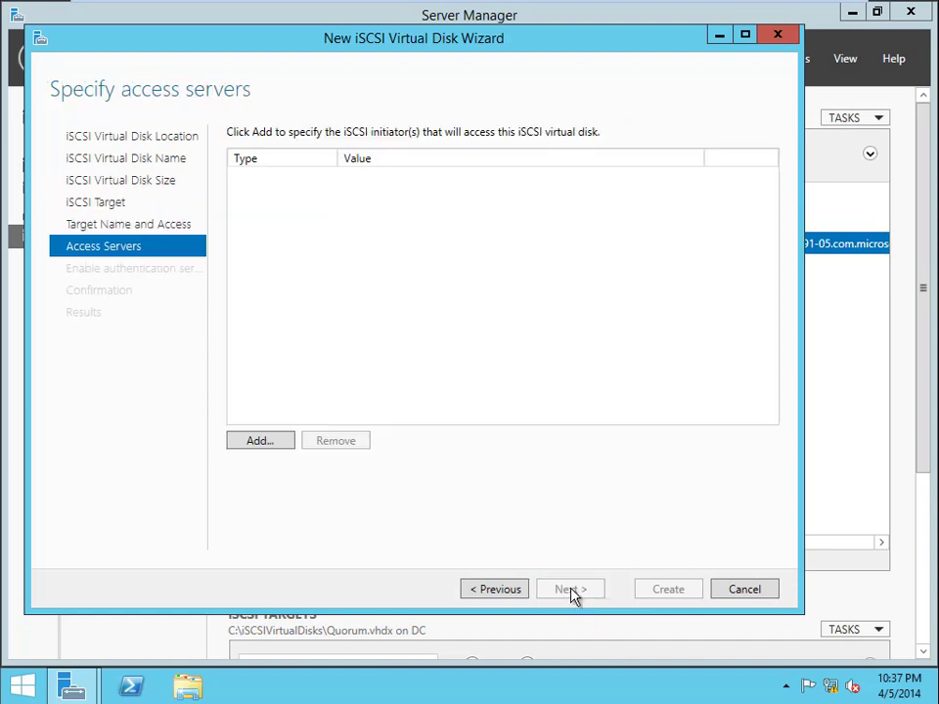
click(288, 445)
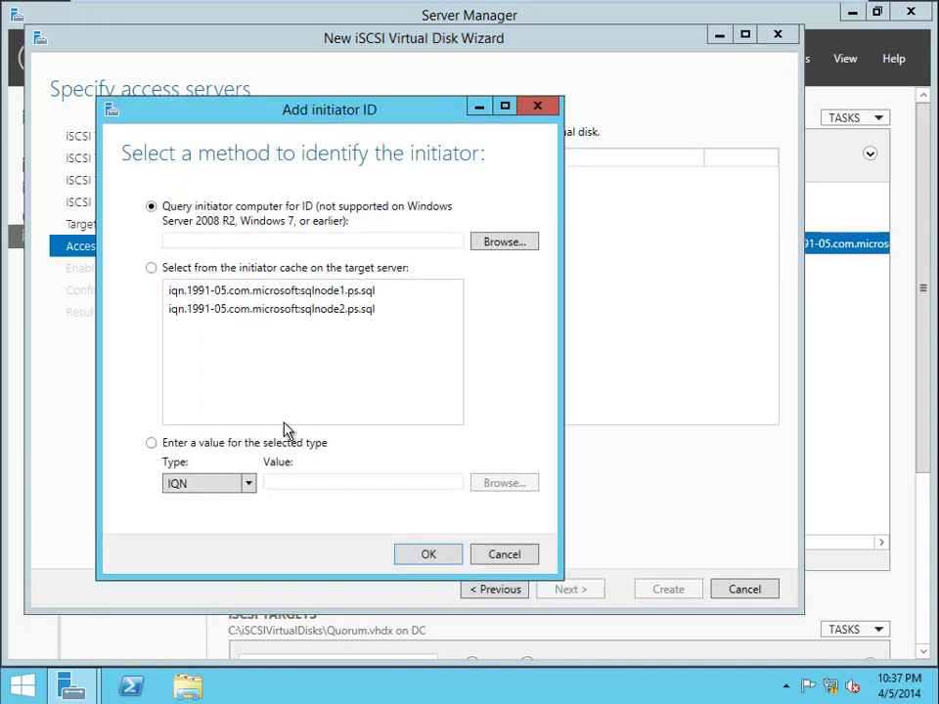
click(180, 292)
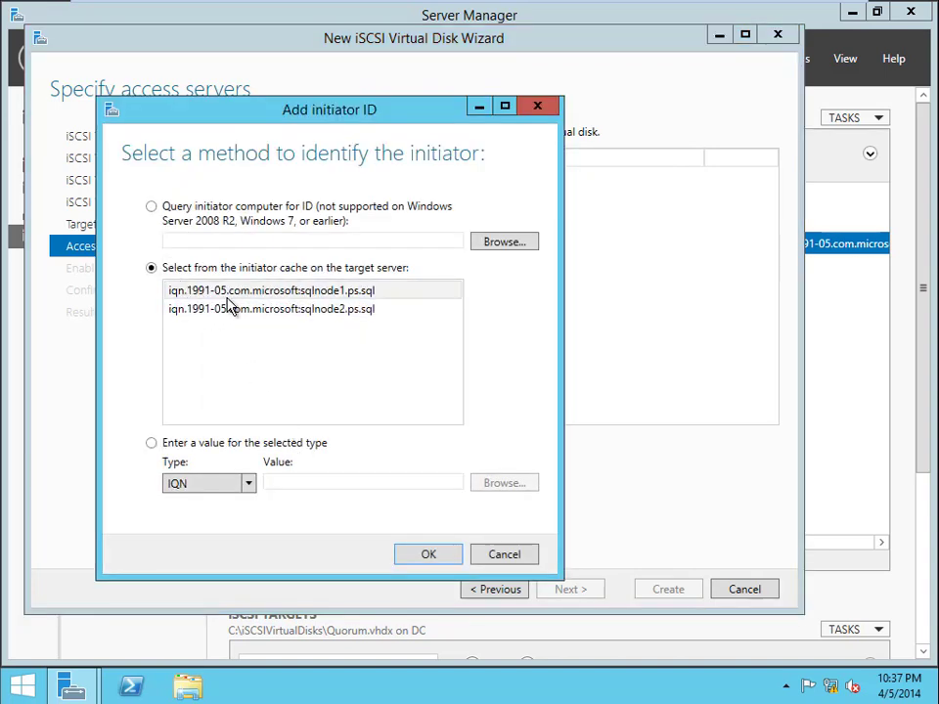
click(430, 556)
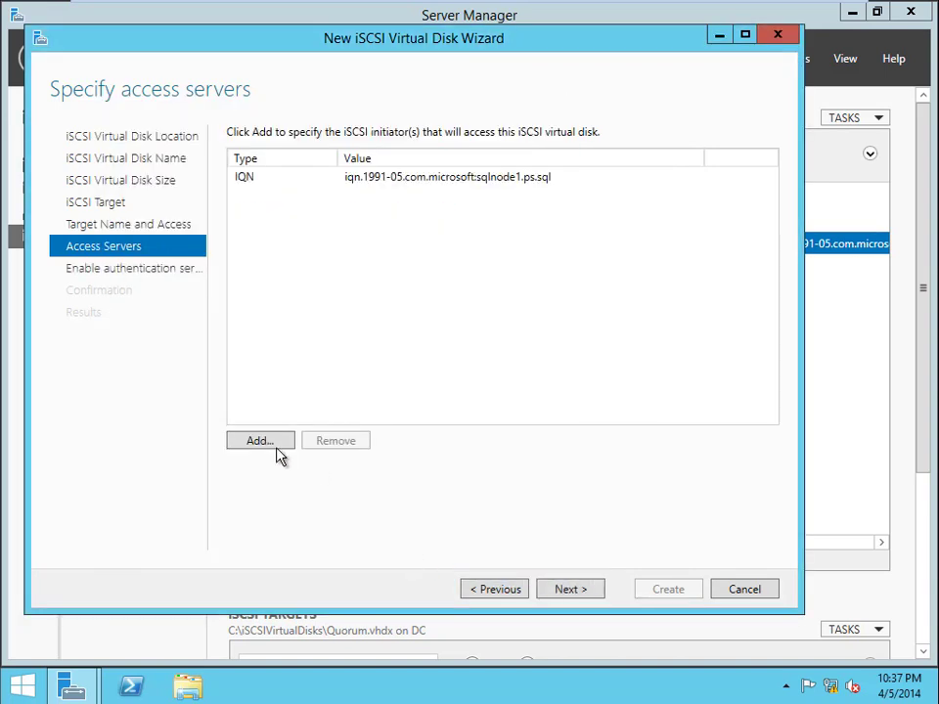
click(249, 445)
click(255, 358)
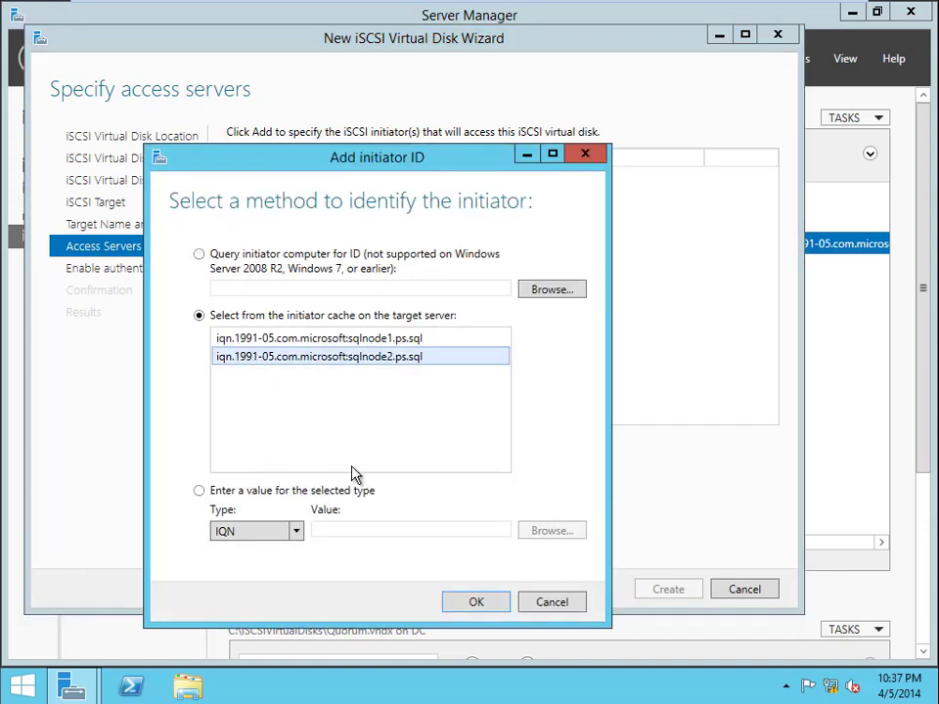
click(478, 607)
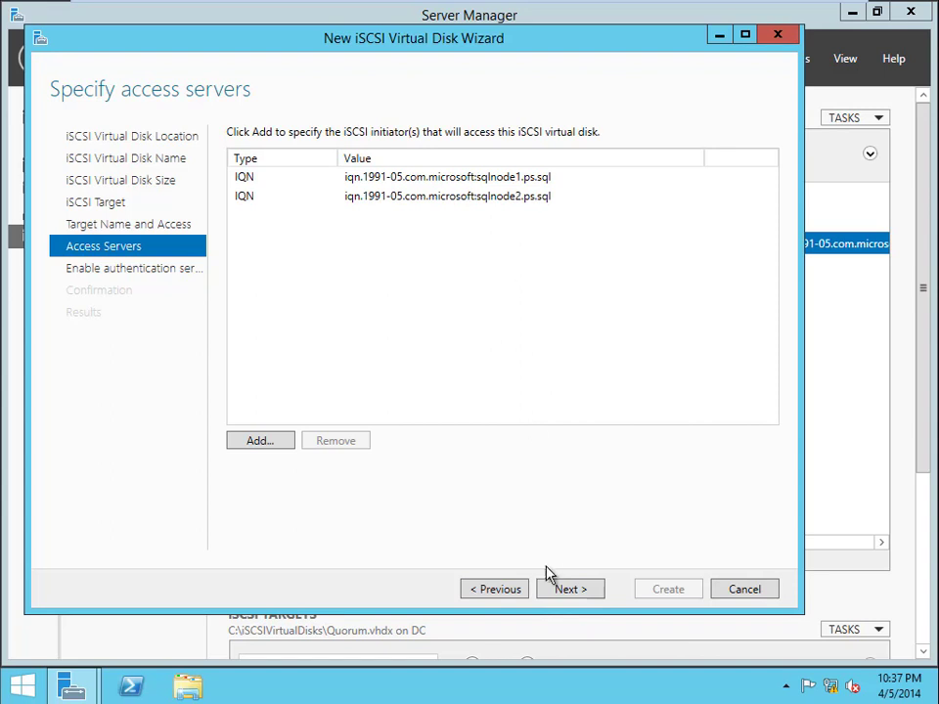
- Skip authentication and create the 1 GB DTC.vhdx virtual disk
click(568, 591)
click(568, 592)
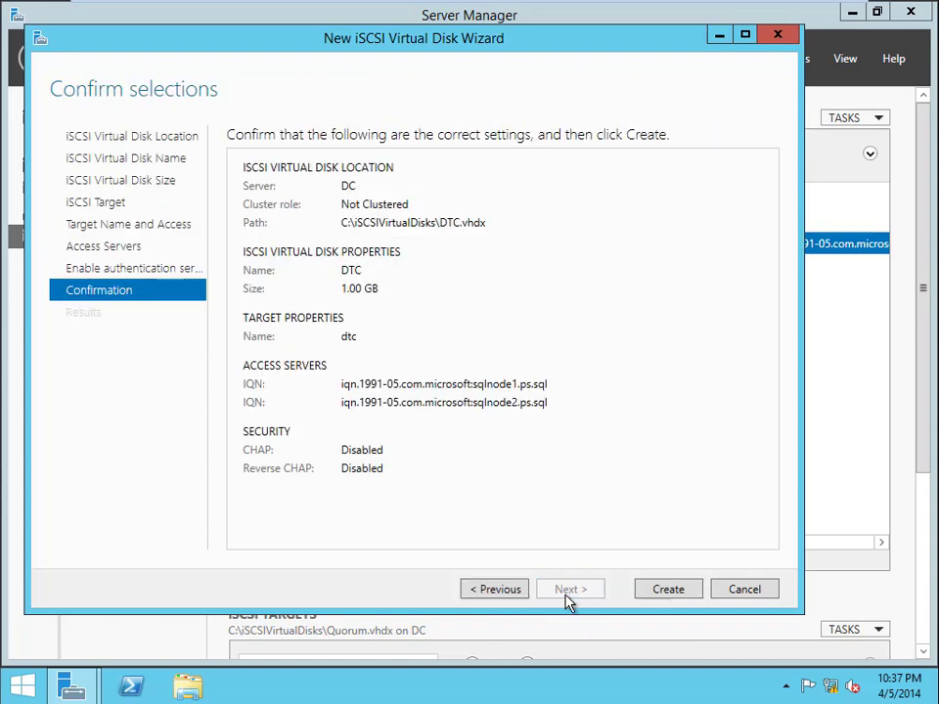
click(661, 595)
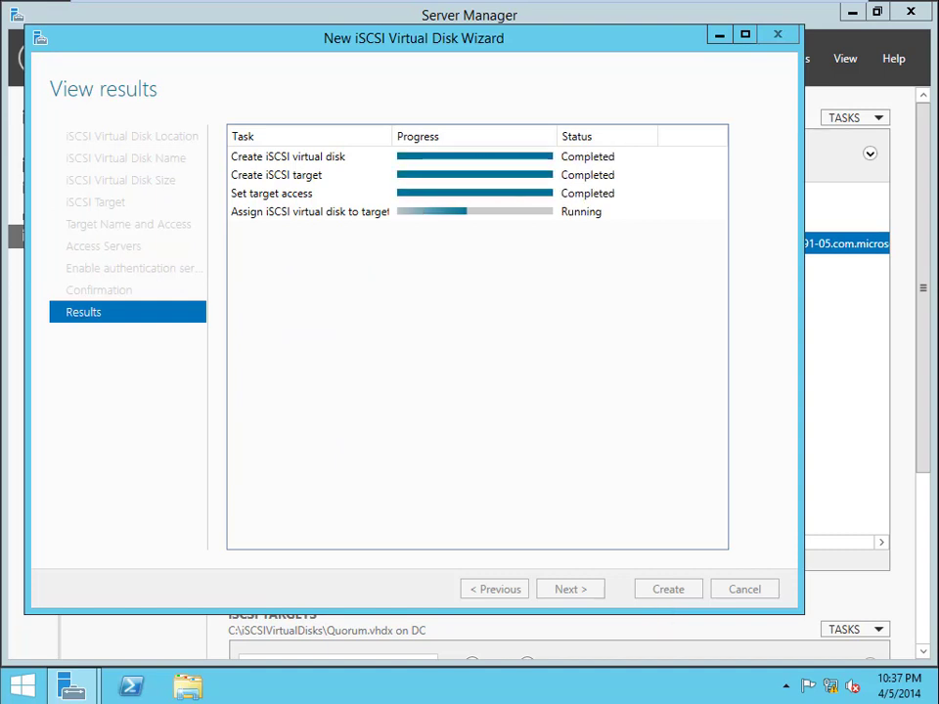
click(680, 588)
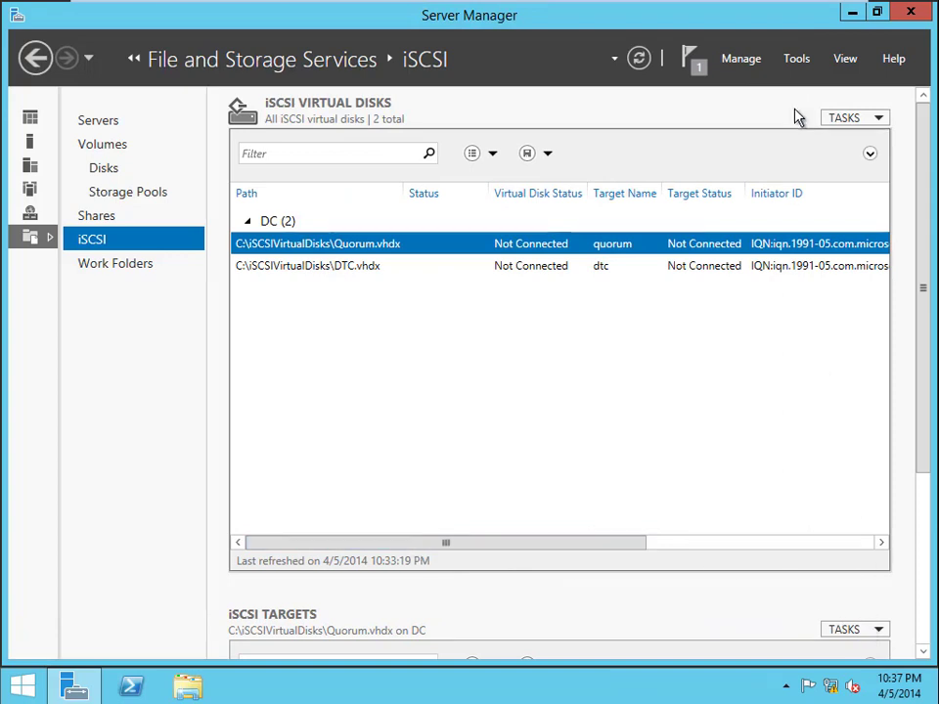
- Start a new iSCSI virtual disk on drive C: named SystemDBs
click(864, 120)
click(839, 143)
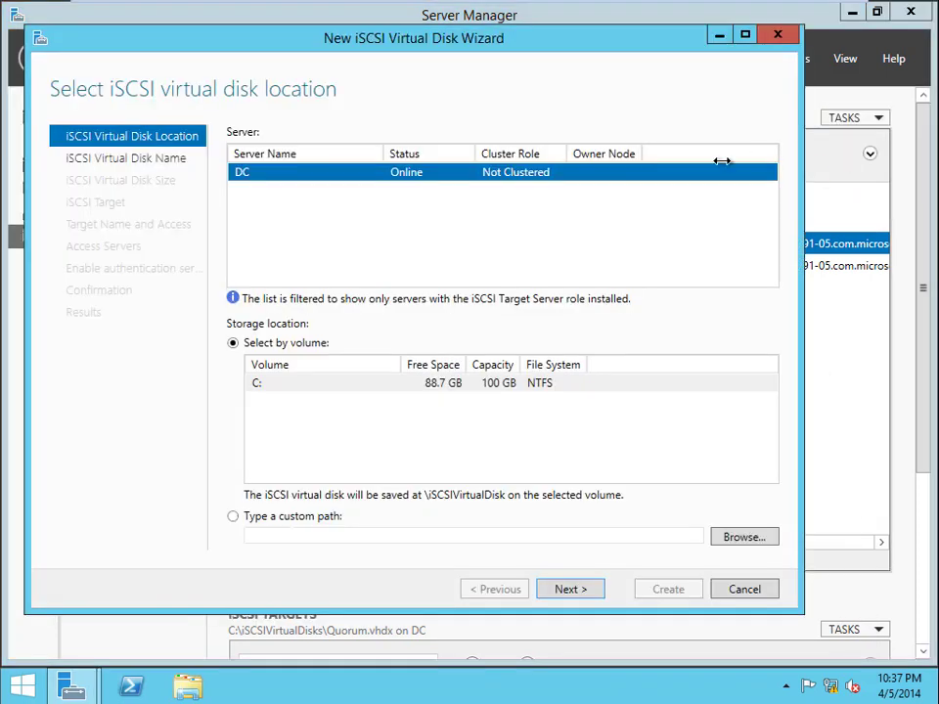
click(567, 591)
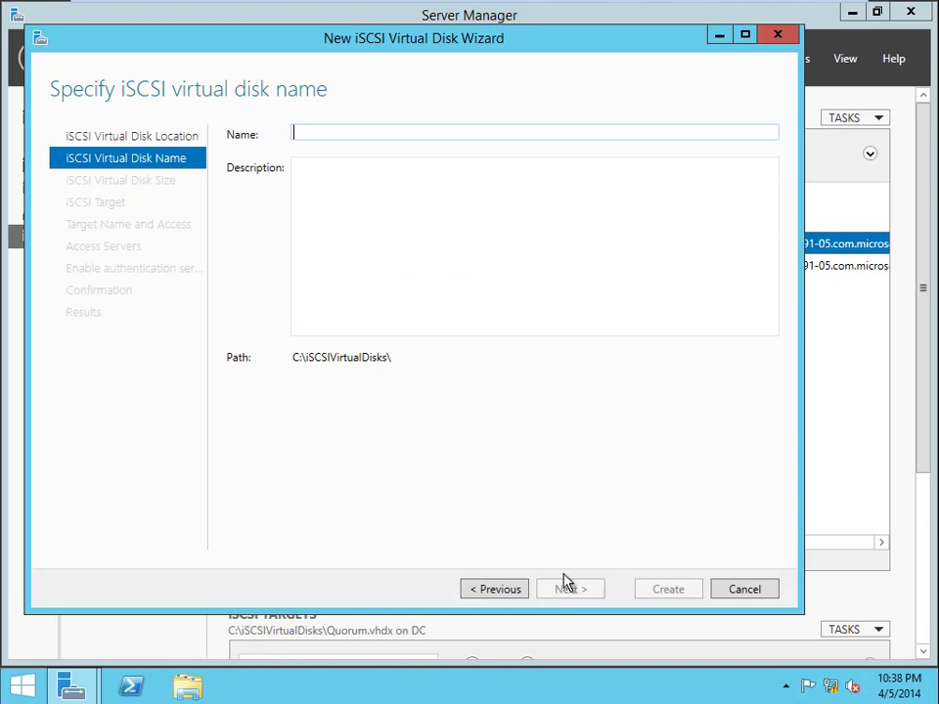
text(Sys)
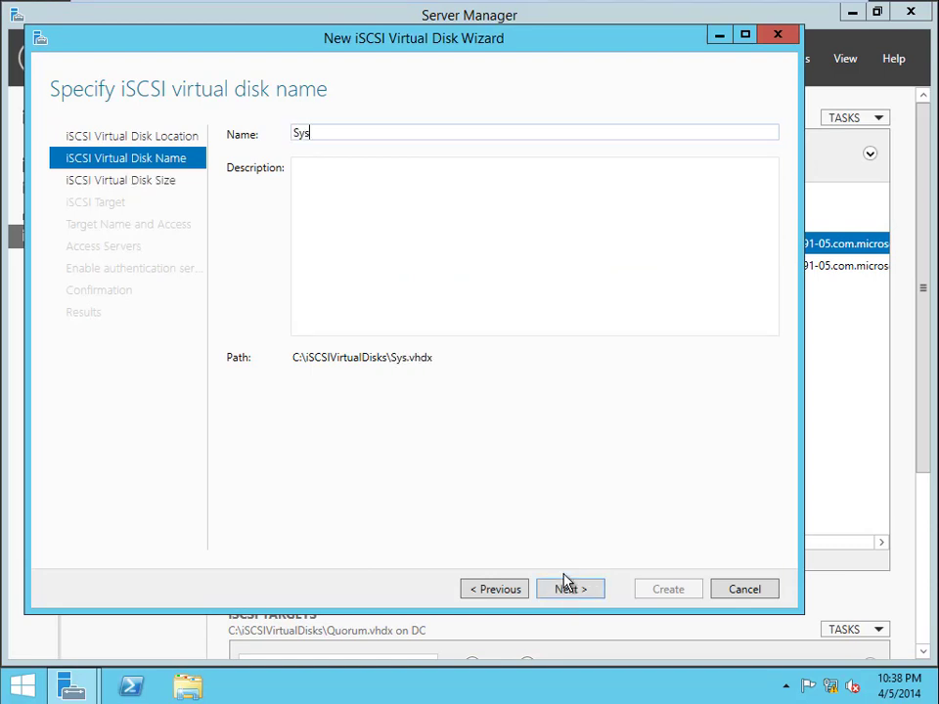
text(temDBs)
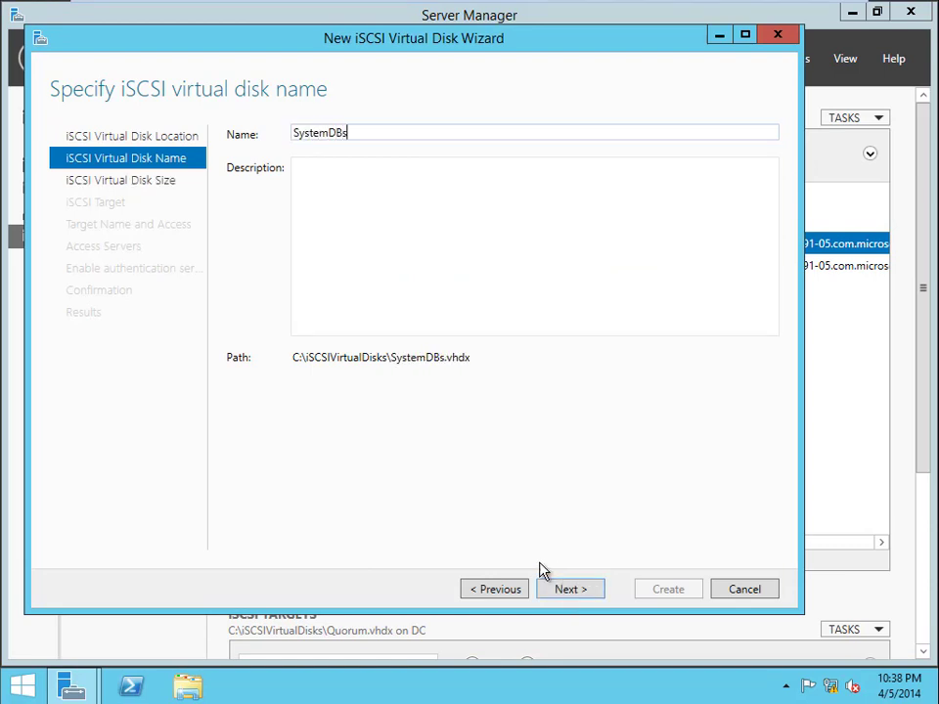
click(567, 591)
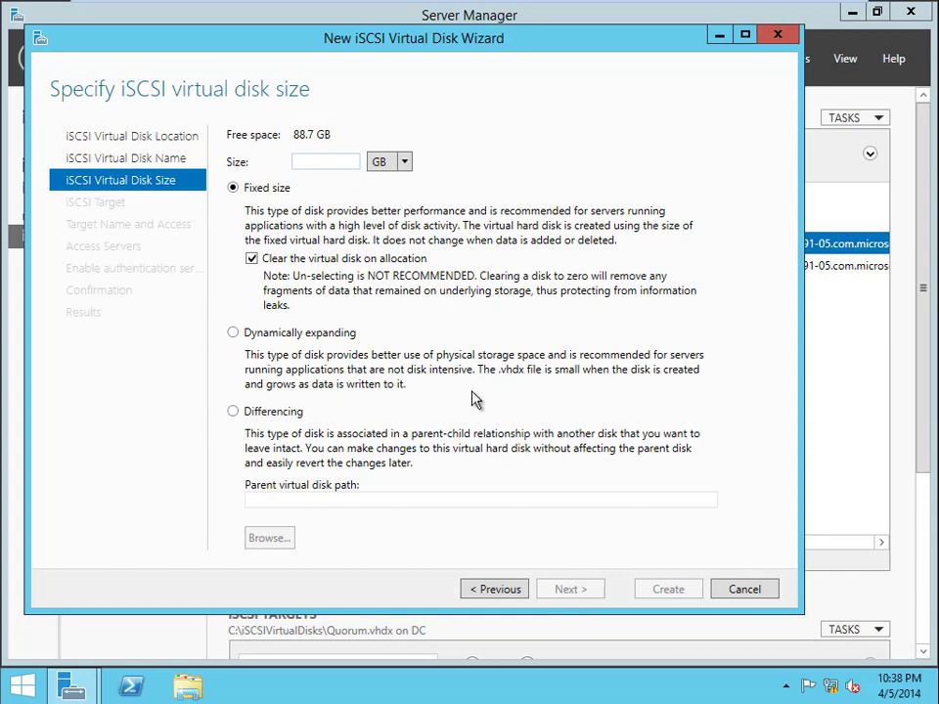
- Size the SystemDBs disk at 20 GB on a new iSCSI target named SystemDB
text(20)
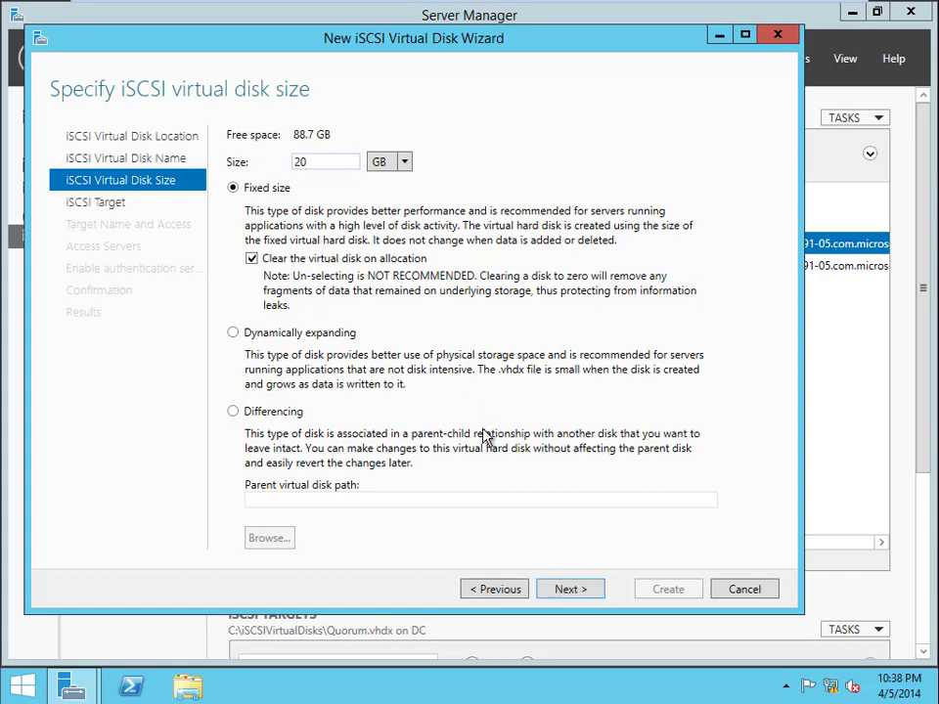
click(594, 605)
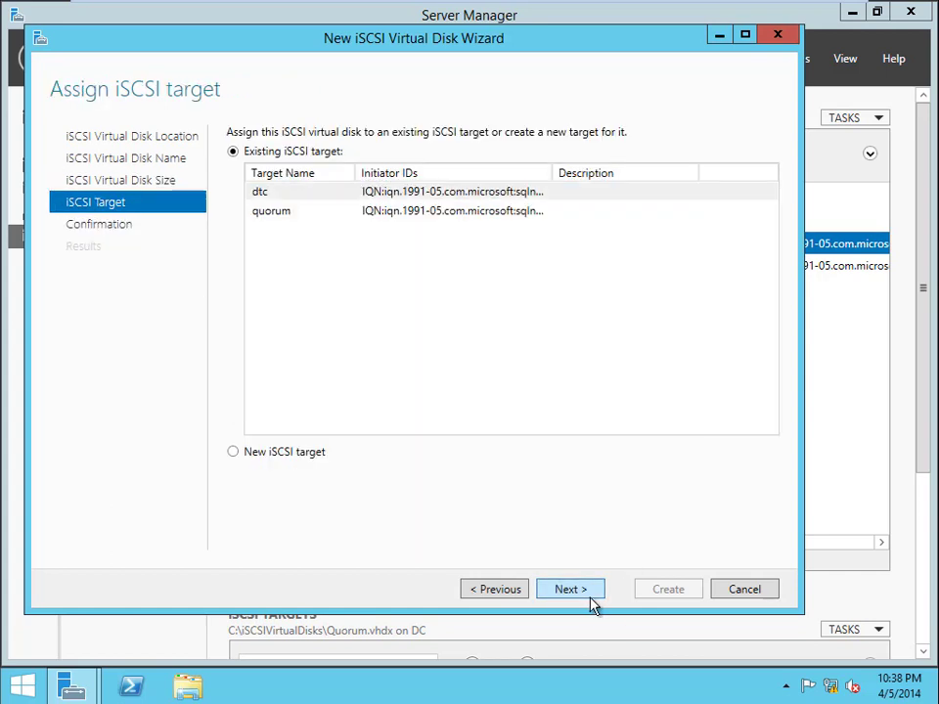
click(311, 454)
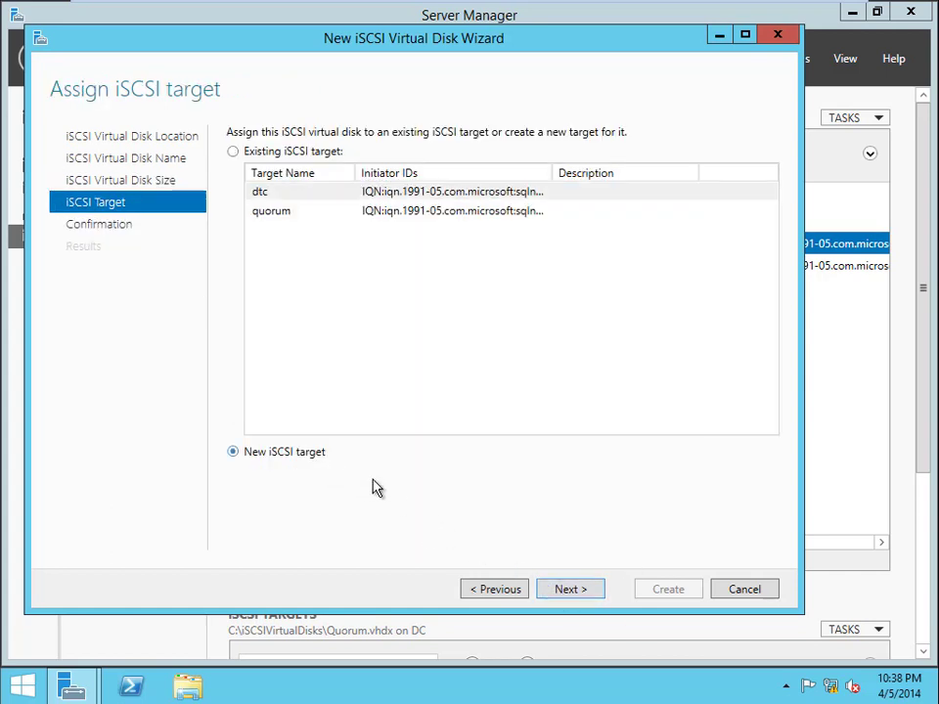
click(565, 591)
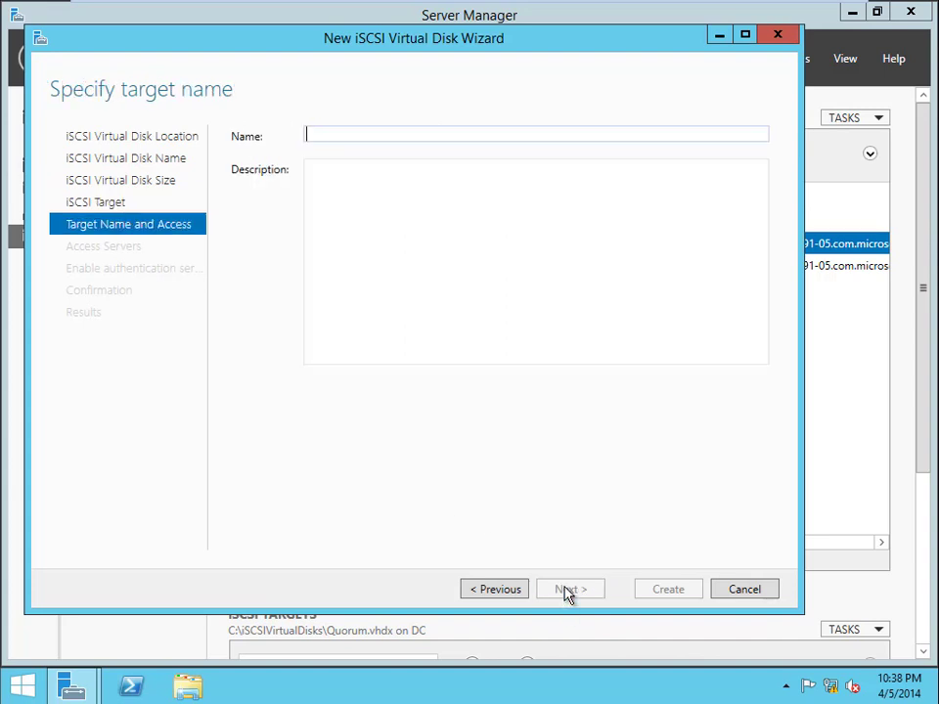
text(SystemDBs)
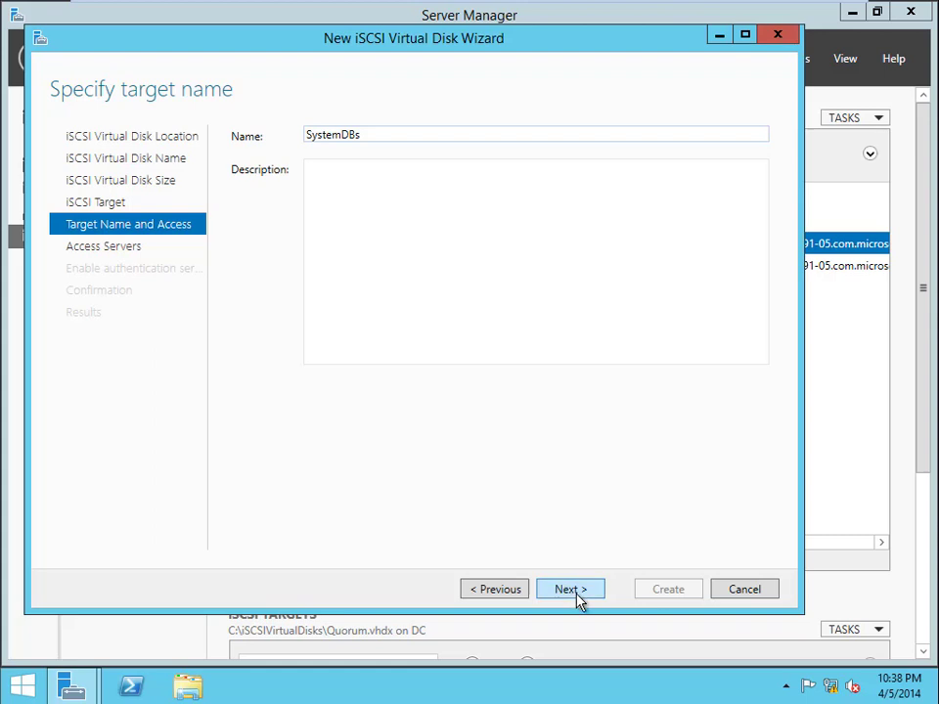
- Give the sqlnode1 and sqlnode2 initiators access to the systemdbs target
click(575, 596)
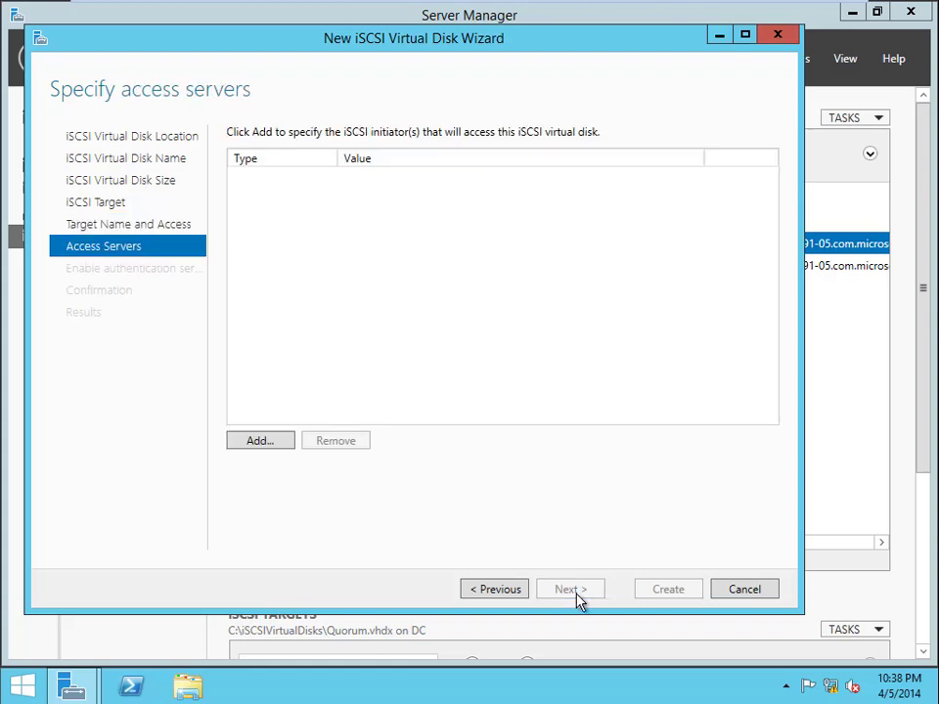
click(259, 441)
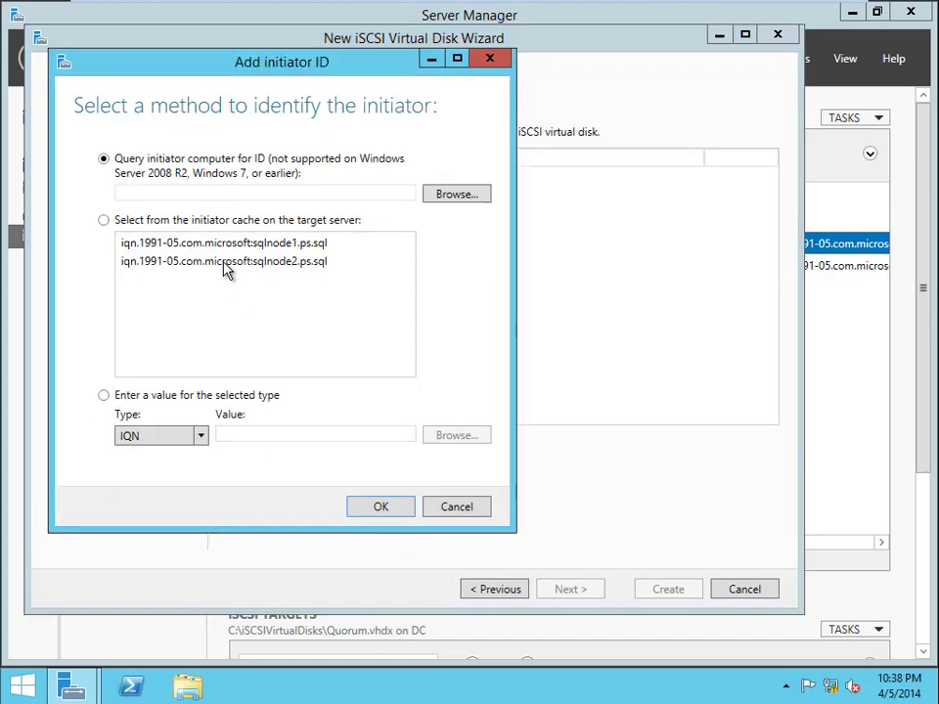
click(178, 244)
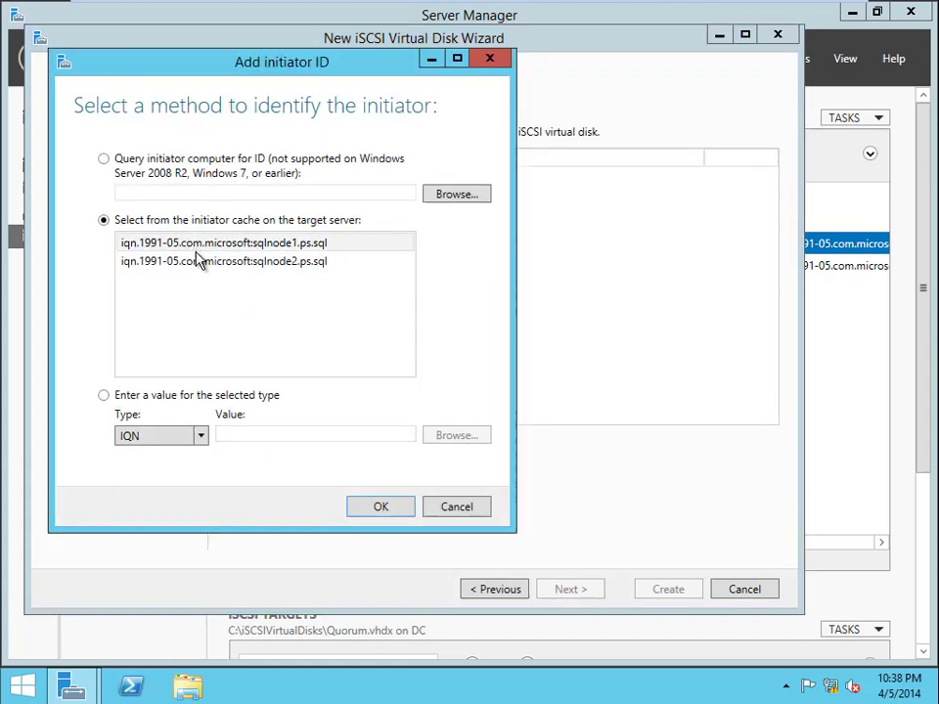
click(377, 509)
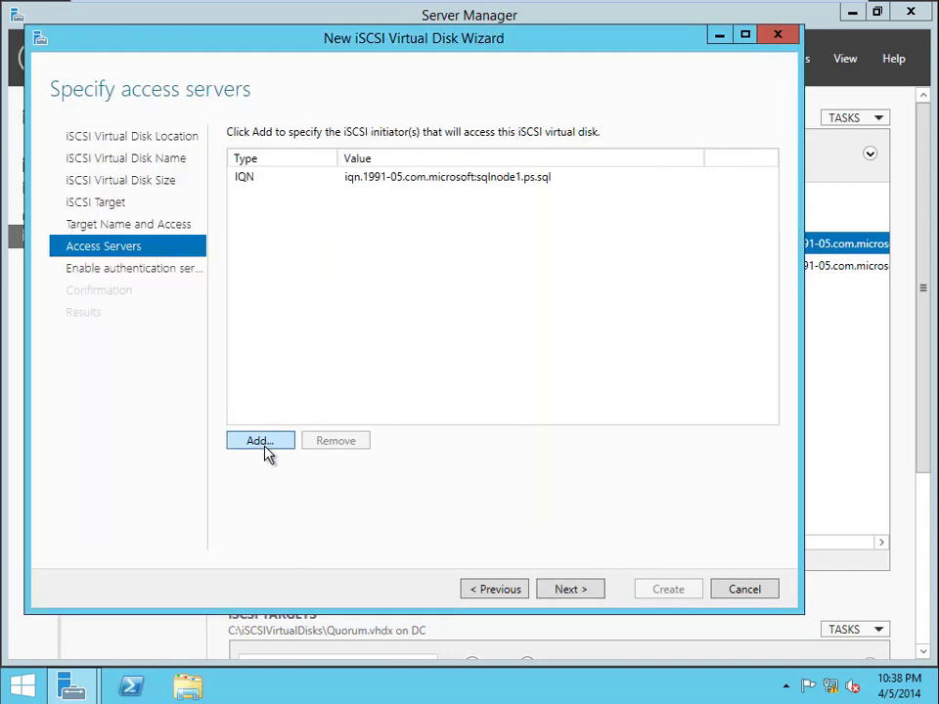
click(262, 442)
click(178, 288)
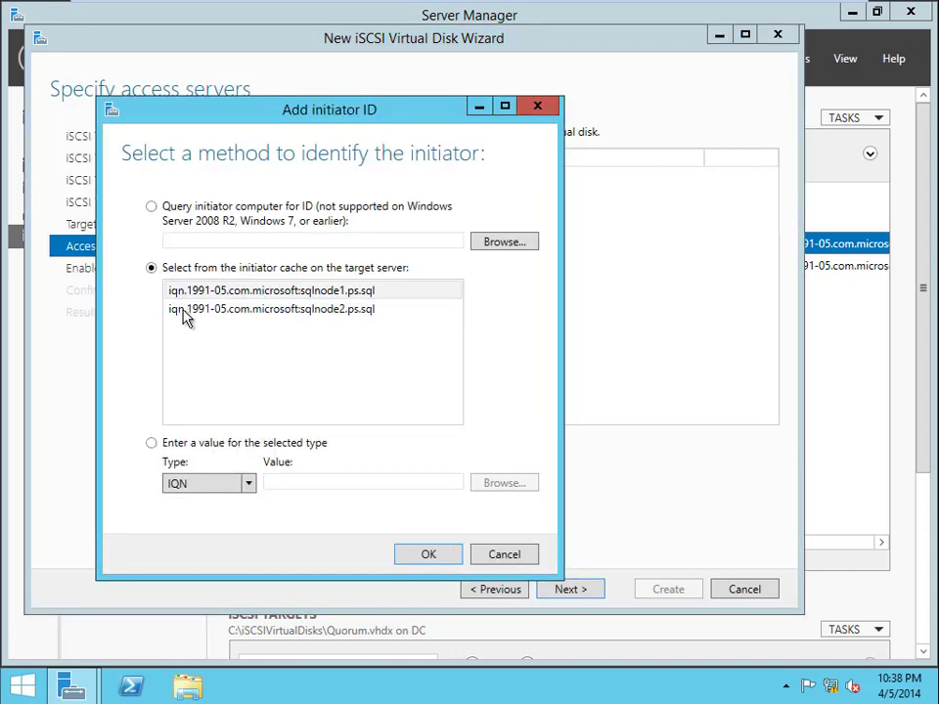
click(188, 313)
click(428, 557)
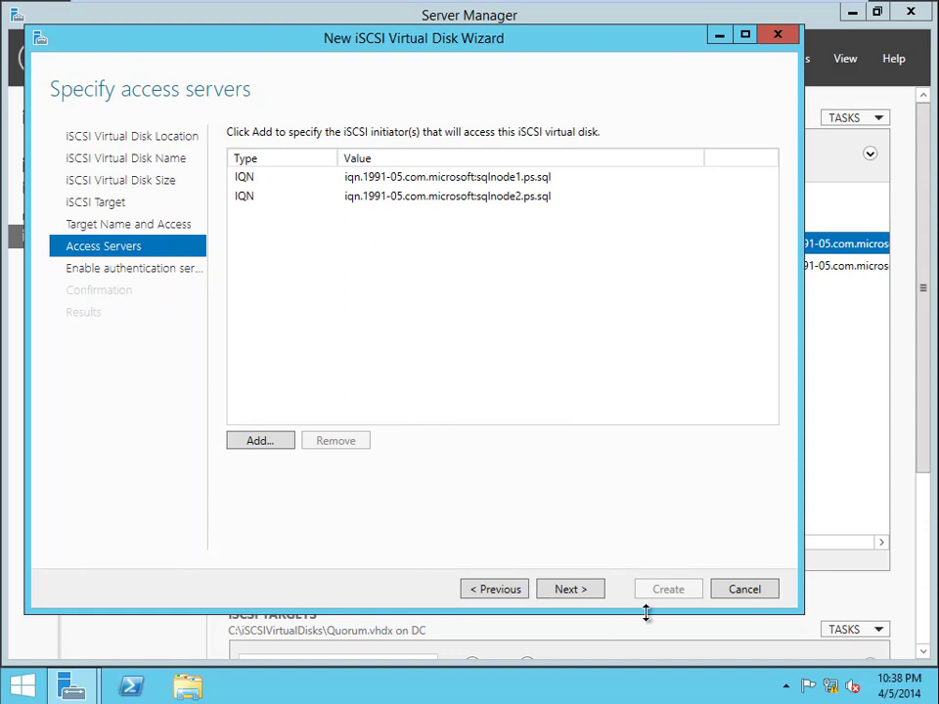
- Skip authentication and create the 20 GB SystemDBs virtual disk
click(574, 591)
click(577, 593)
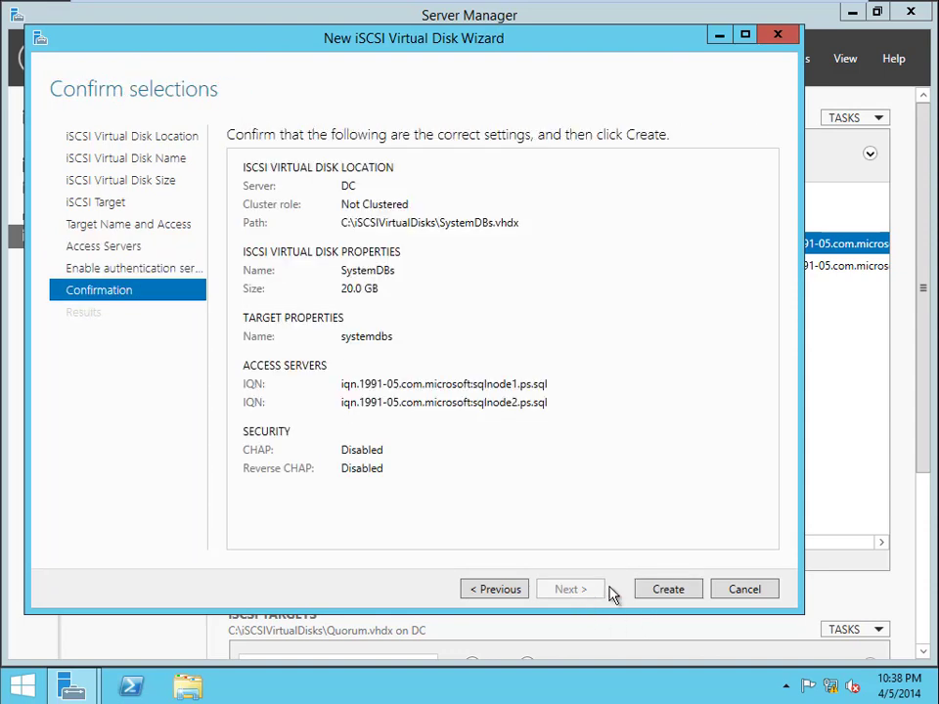
click(678, 595)
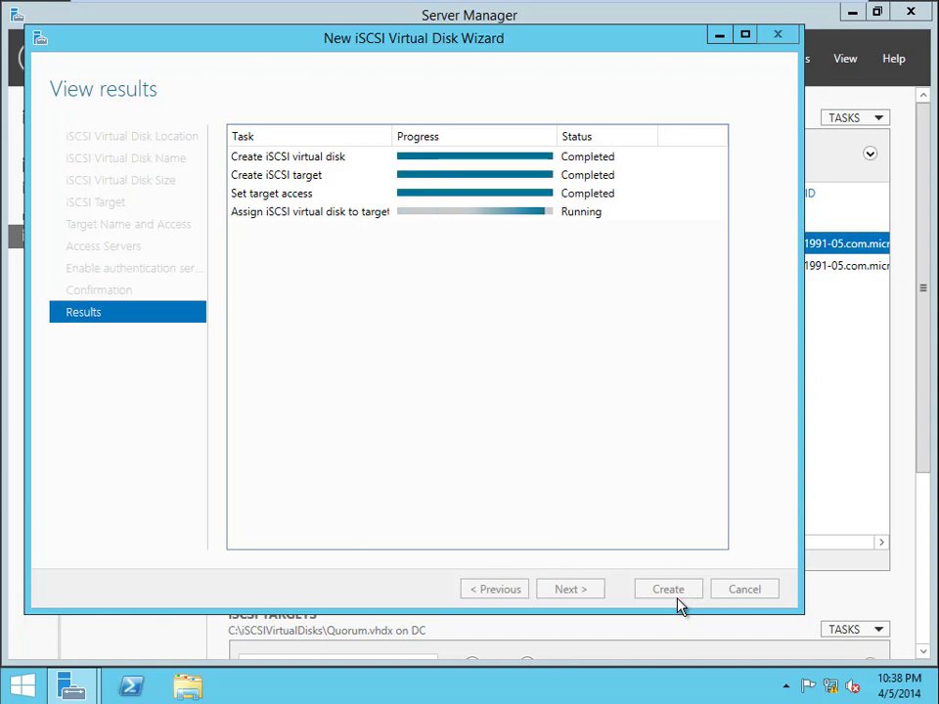
click(674, 597)
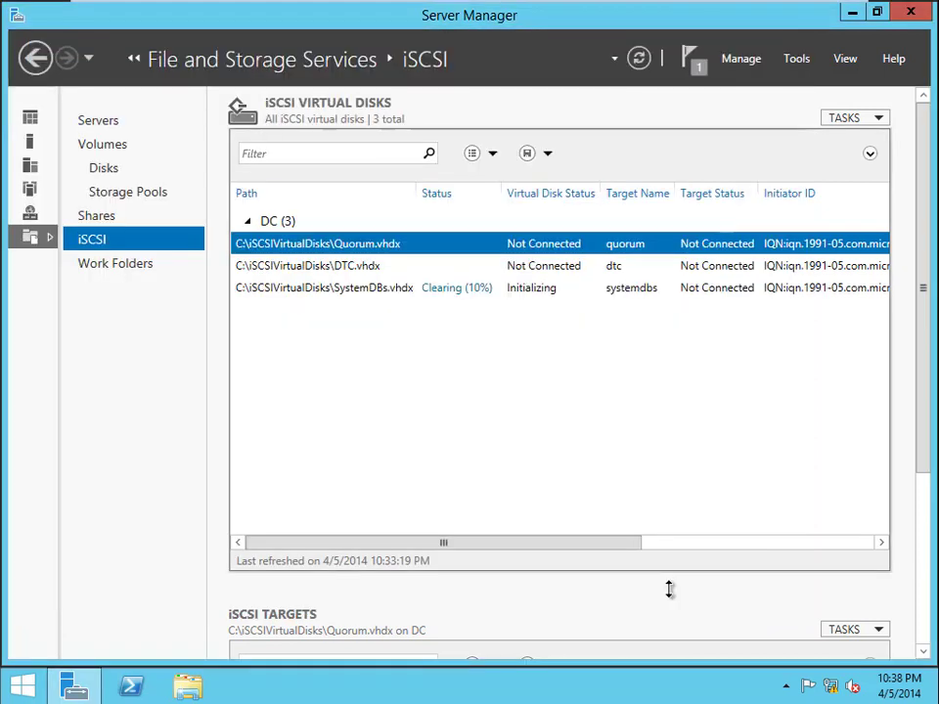
- Start a new iSCSI virtual disk on drive C: named UserDBs
click(869, 119)
click(846, 154)
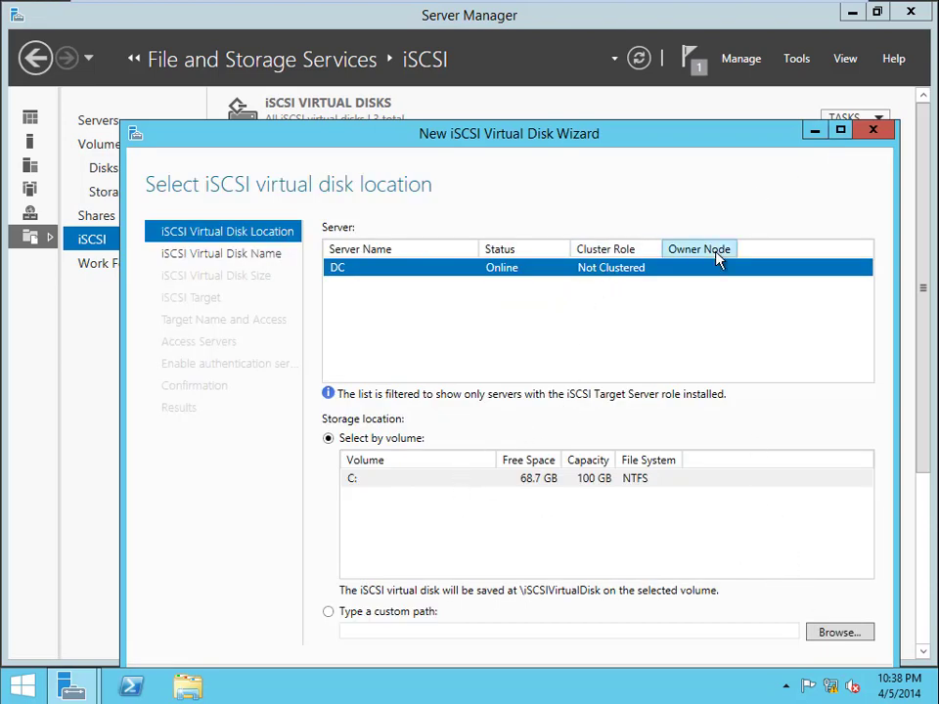
drag(669, 140, 652, 85)
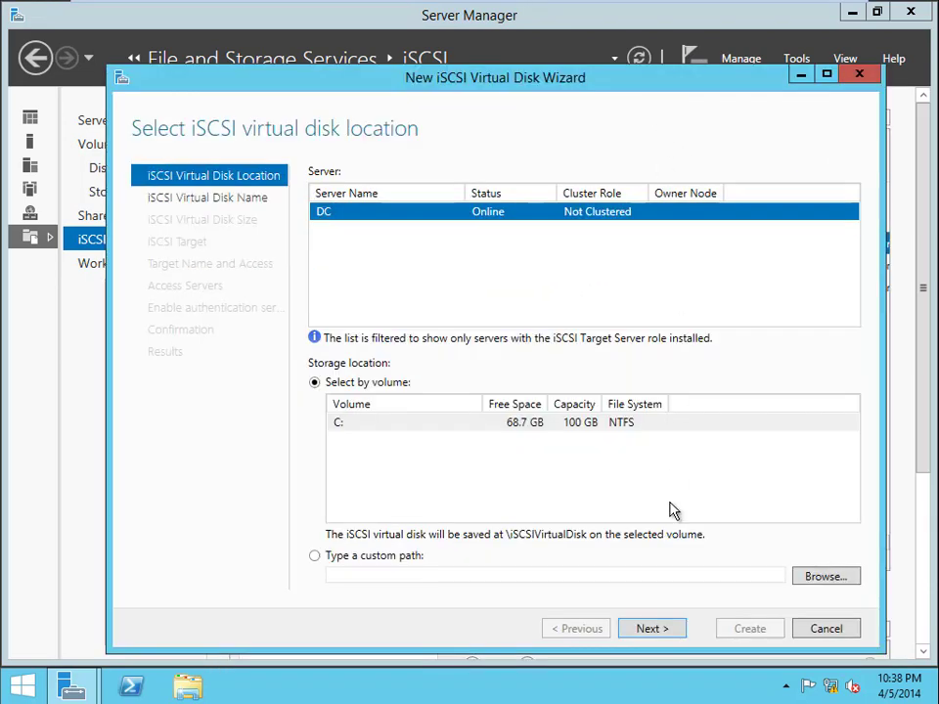
click(652, 629)
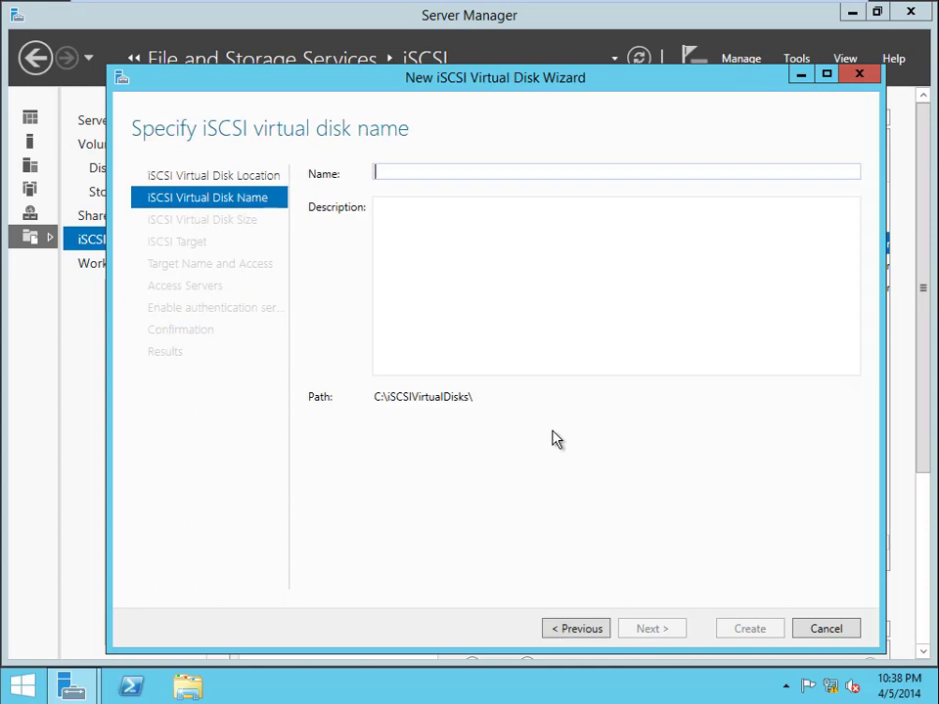
text(UserD)
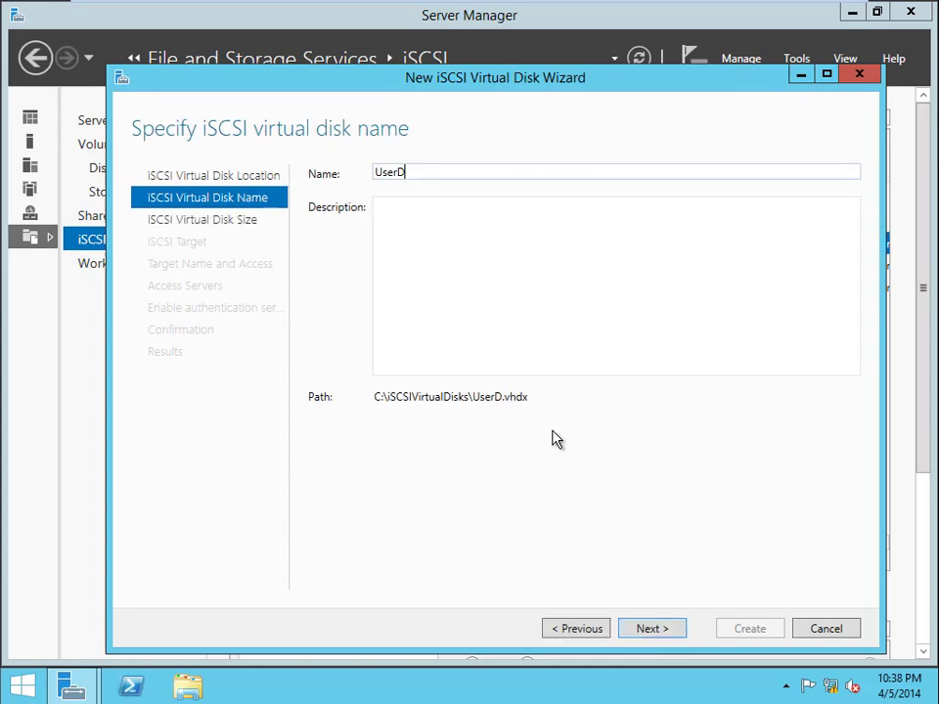
text(Bs)
click(658, 634)
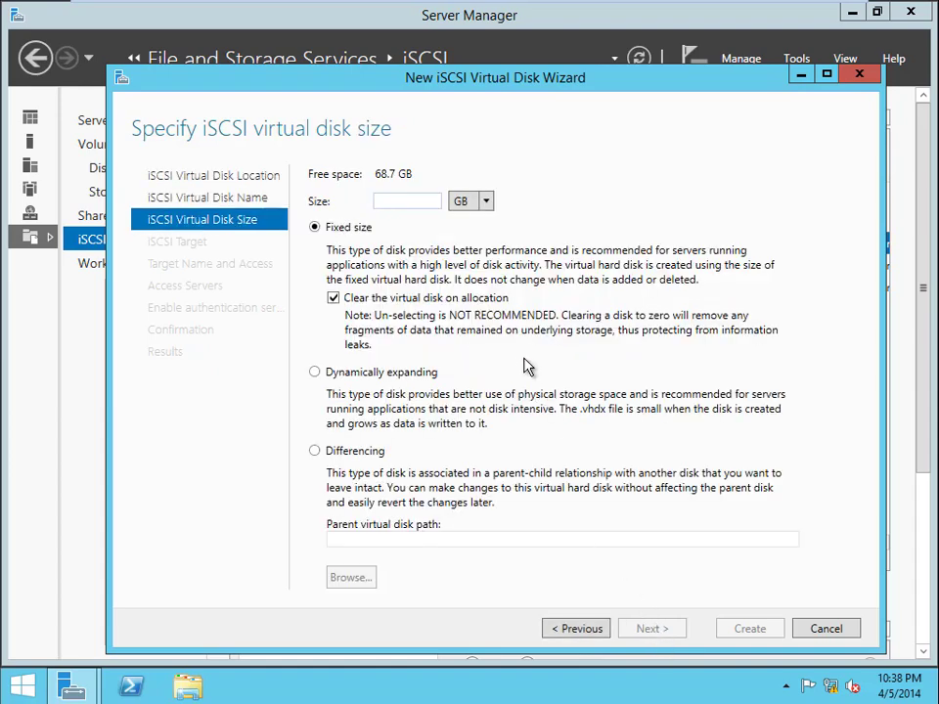
- Size the UserDBs disk at 10 GB on a new iSCSI target named userdbs
text(10)
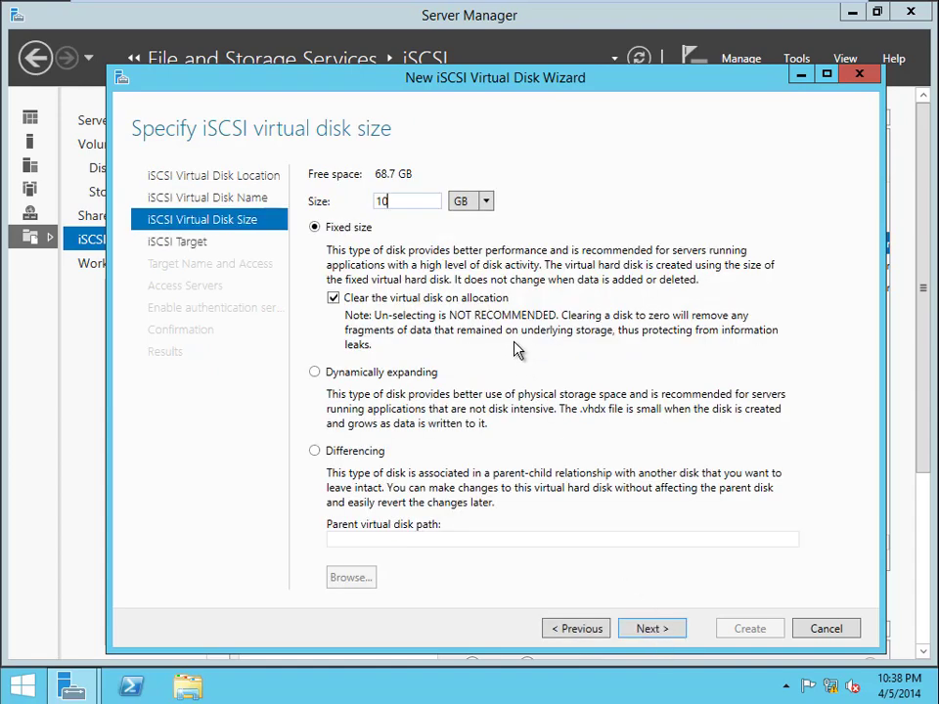
click(656, 635)
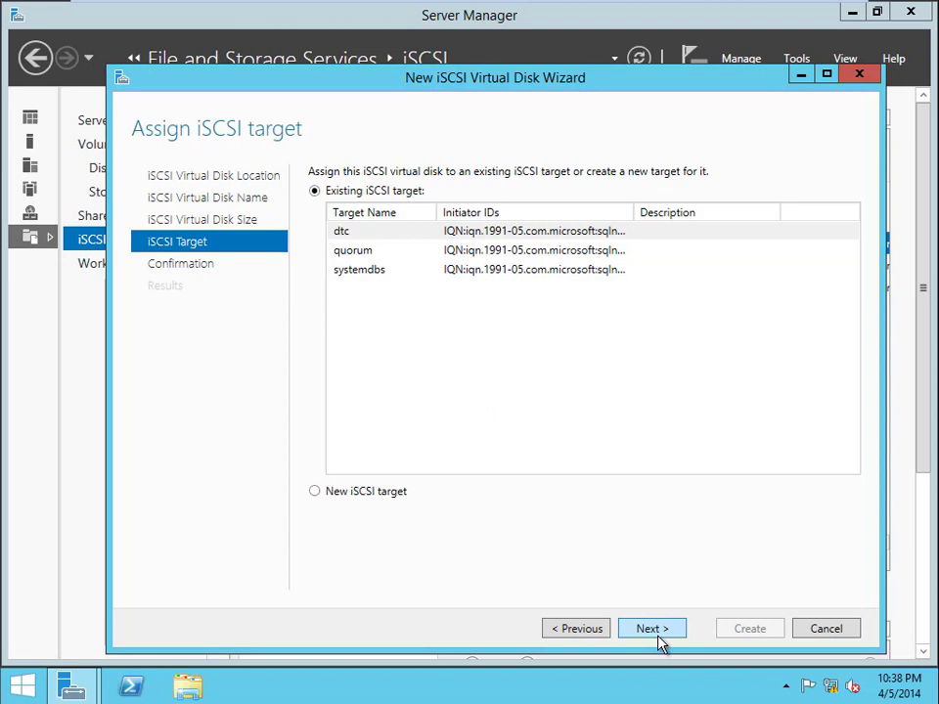
click(315, 491)
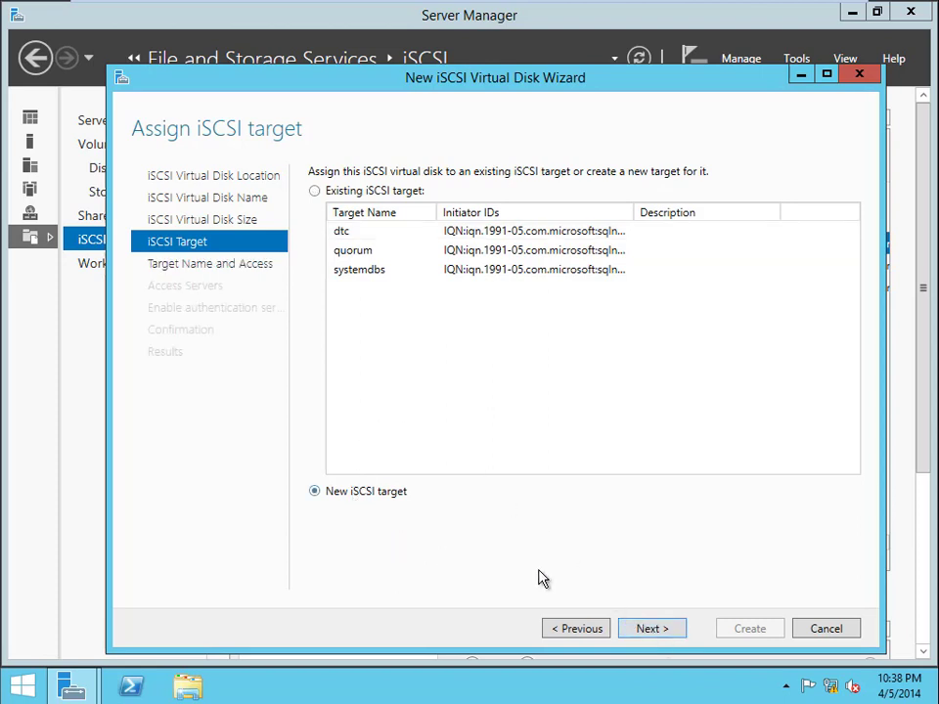
click(654, 631)
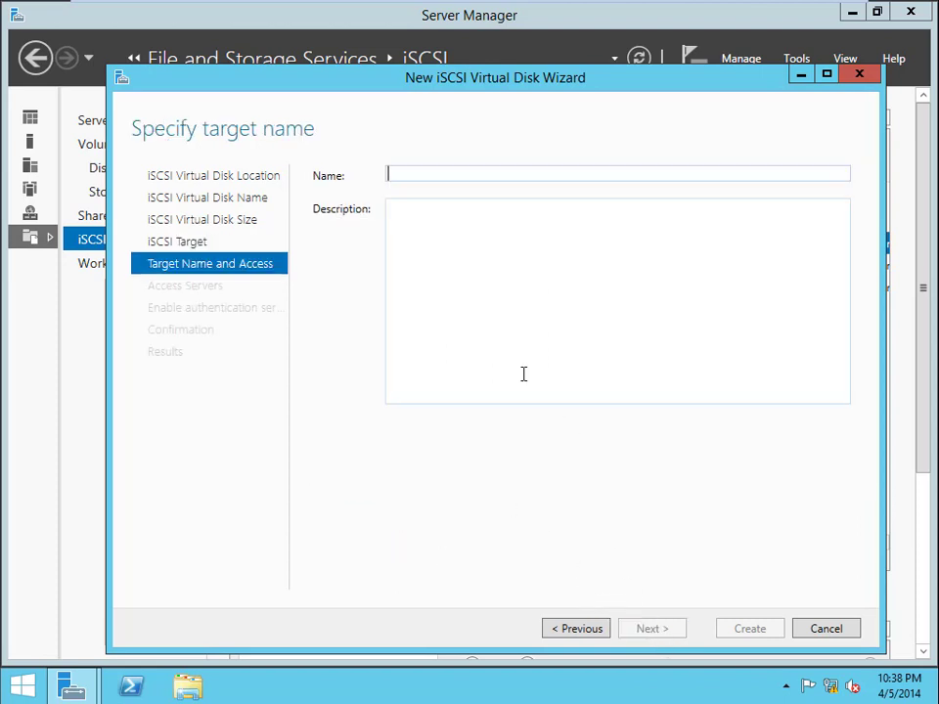
text(UserDB)
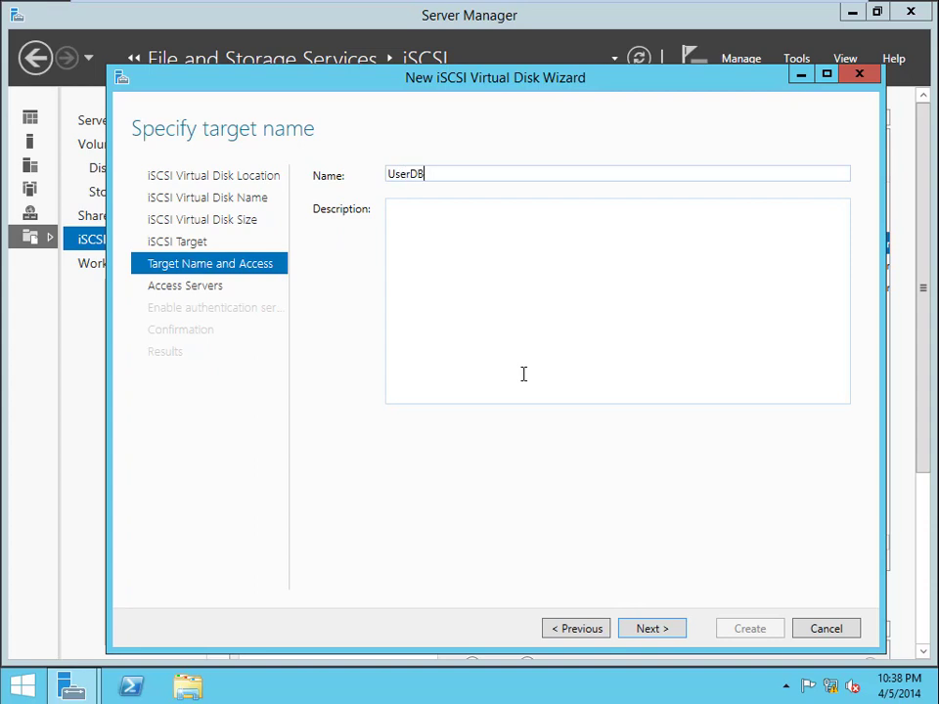
text(s)
click(662, 641)
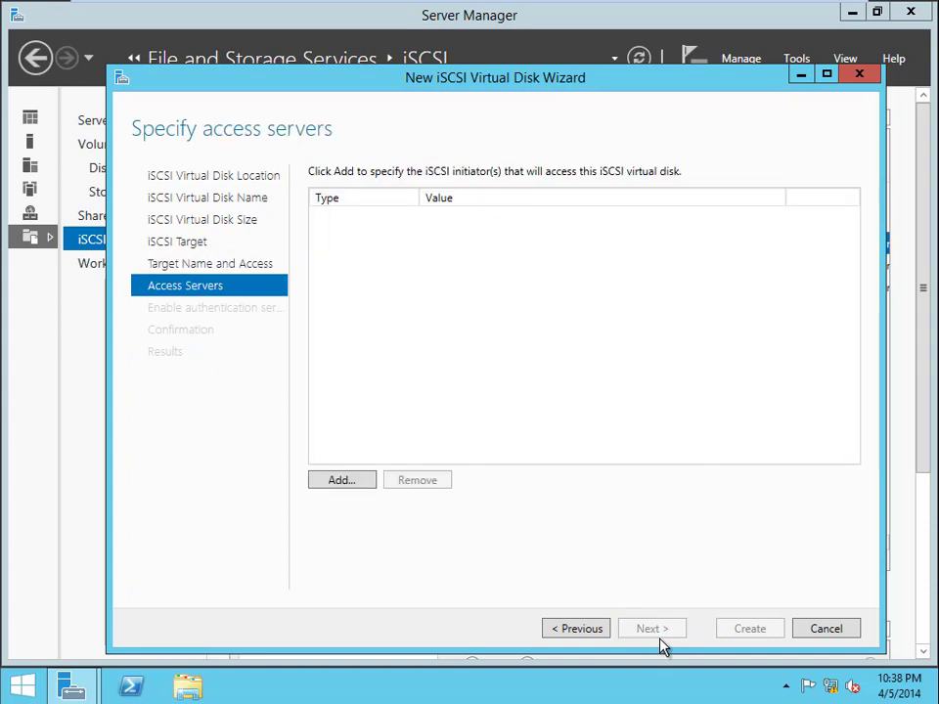
- Allow sqlnode1 and sqlnode2 access, leave CHAP disabled, and reach the confirmation summary
click(348, 485)
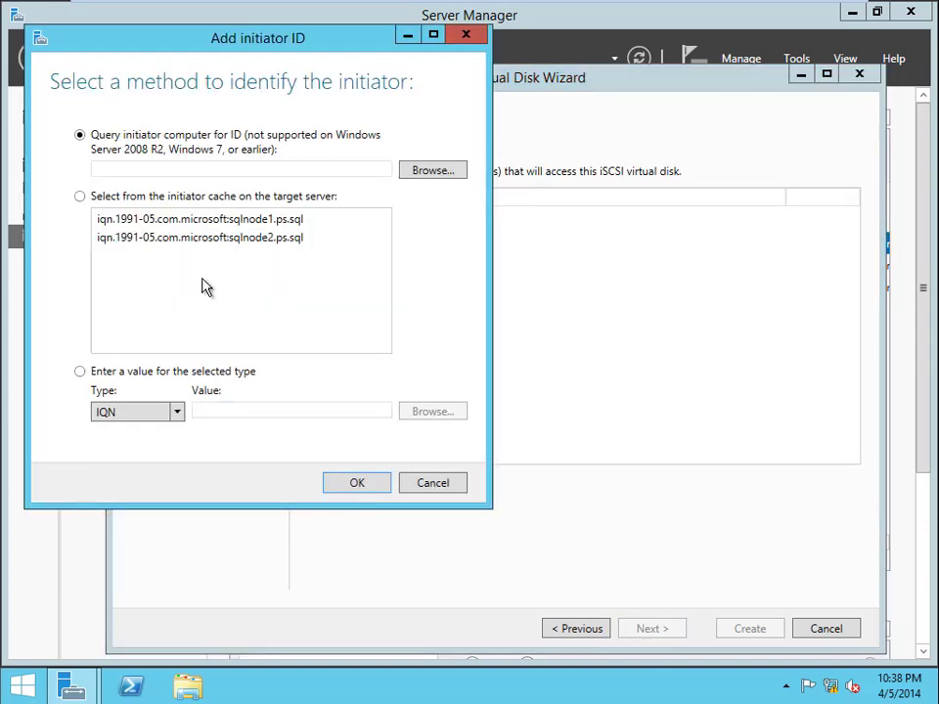
click(200, 221)
click(360, 485)
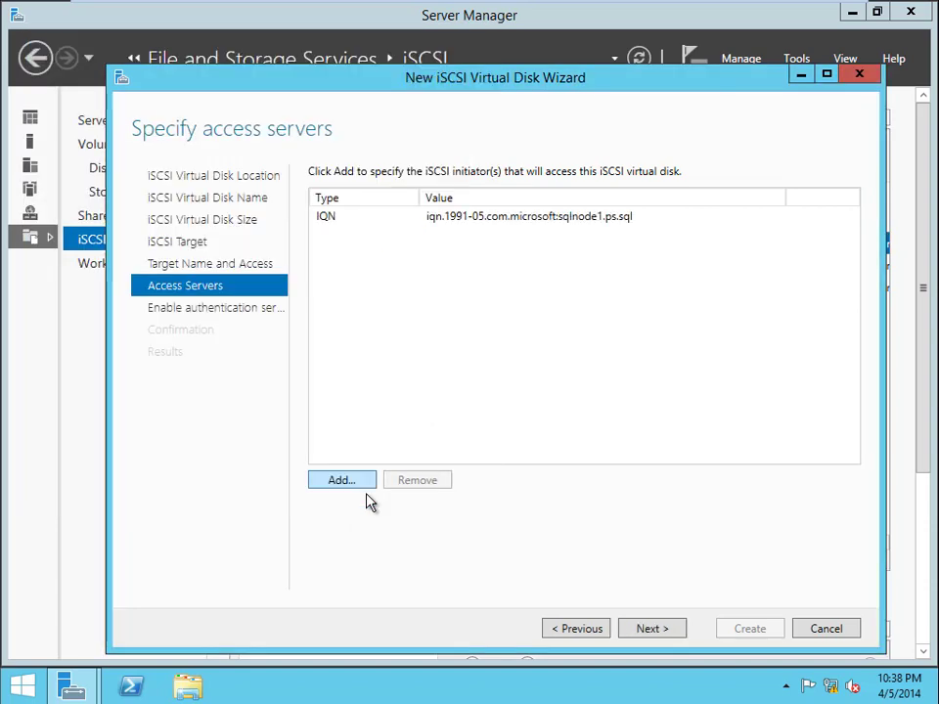
click(360, 488)
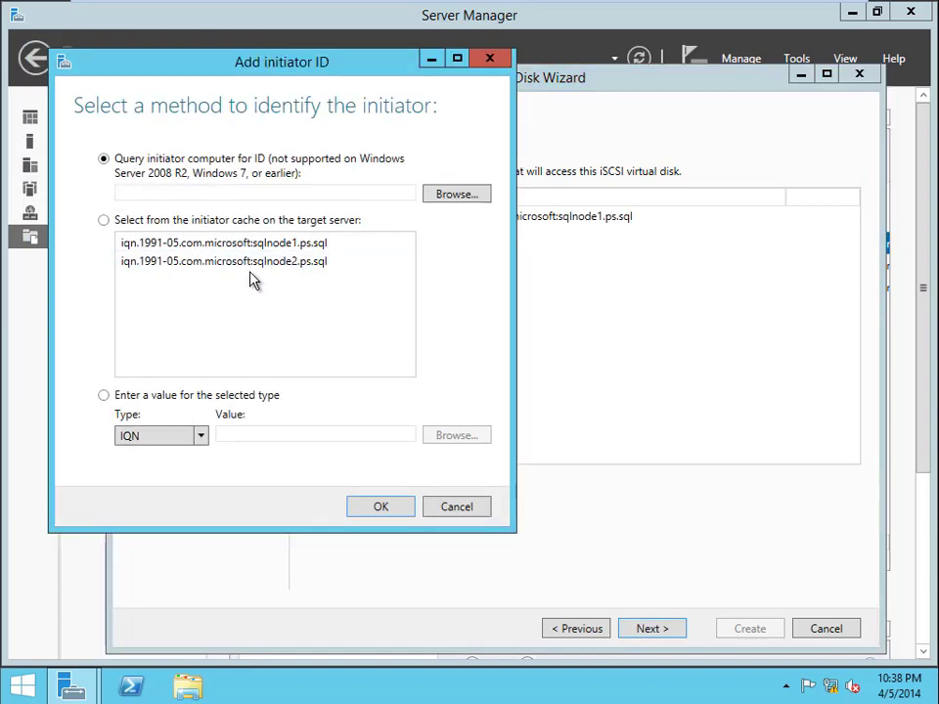
click(251, 264)
click(378, 509)
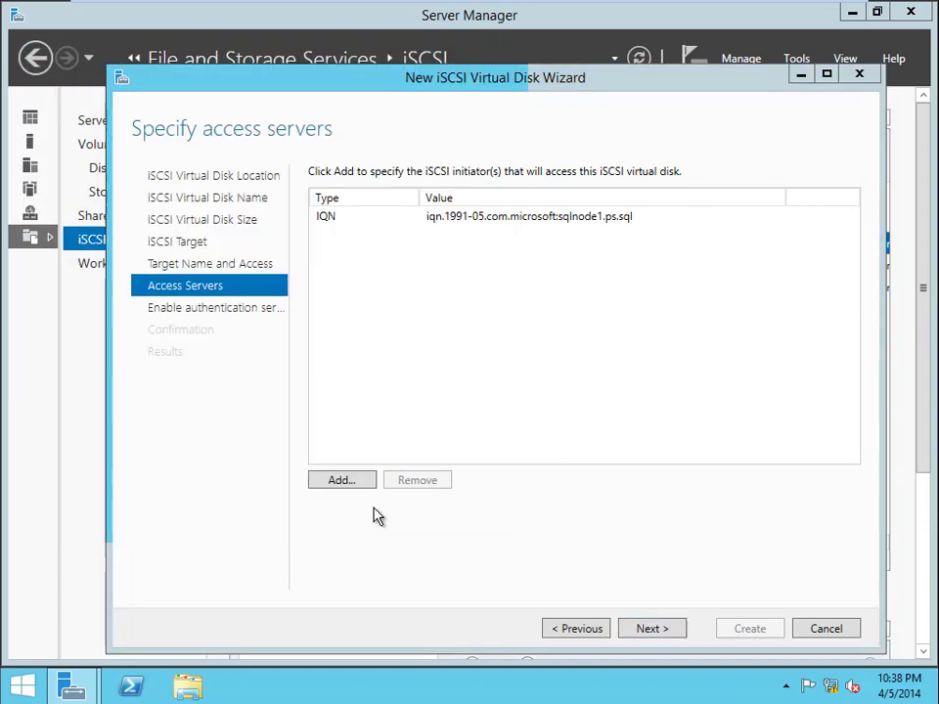
click(675, 637)
click(674, 637)
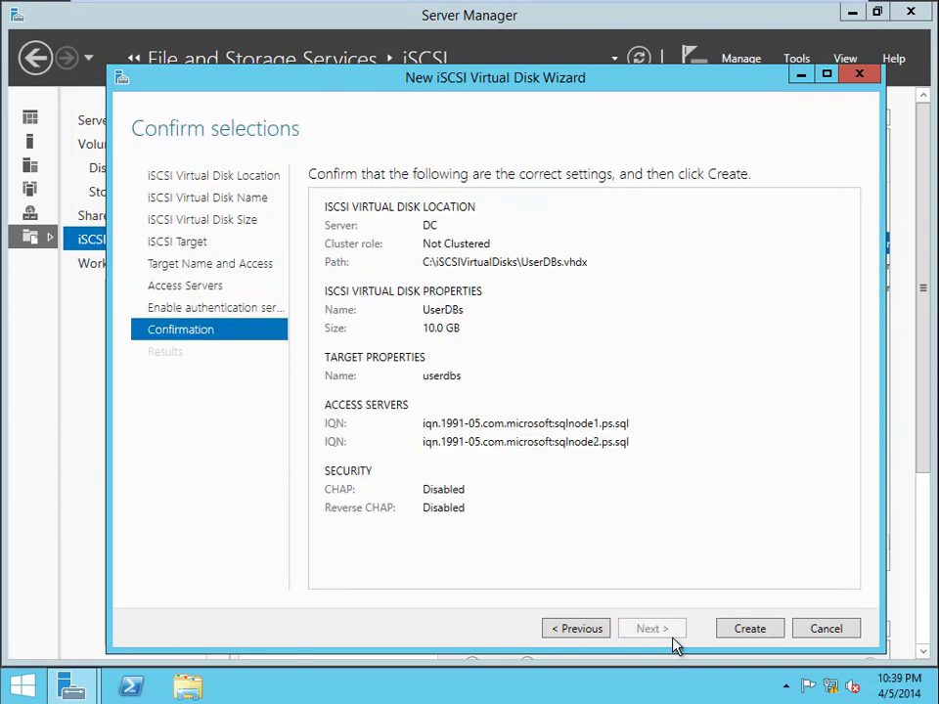
- Create the 10 GB UserDBs.vhdx virtual disk on target userdbs
click(760, 631)
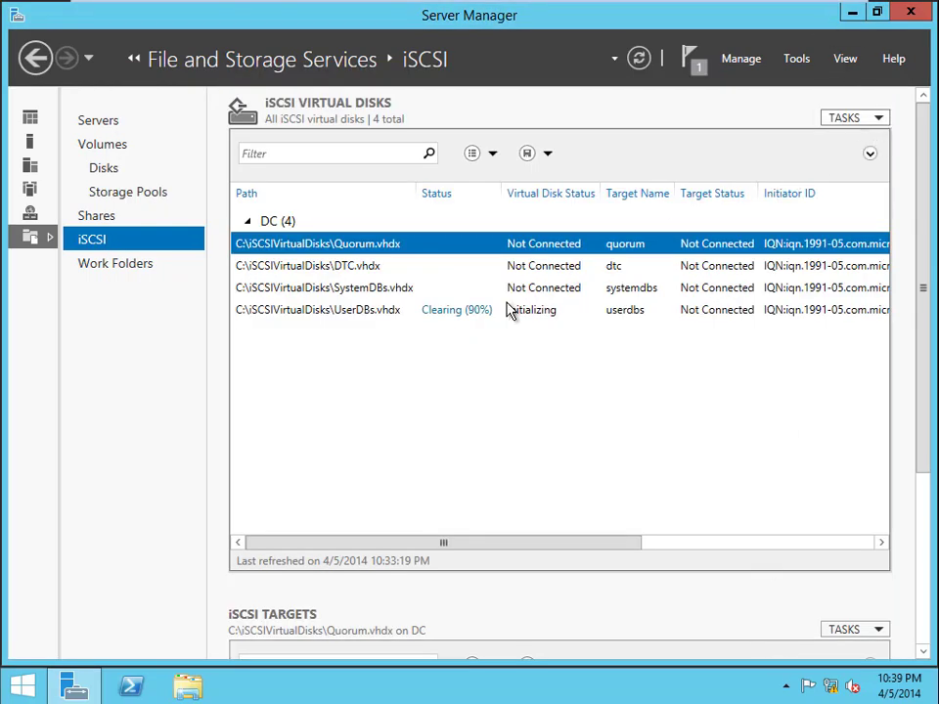
- Start a new iSCSI virtual disk on drive C: named UserLogs
click(861, 118)
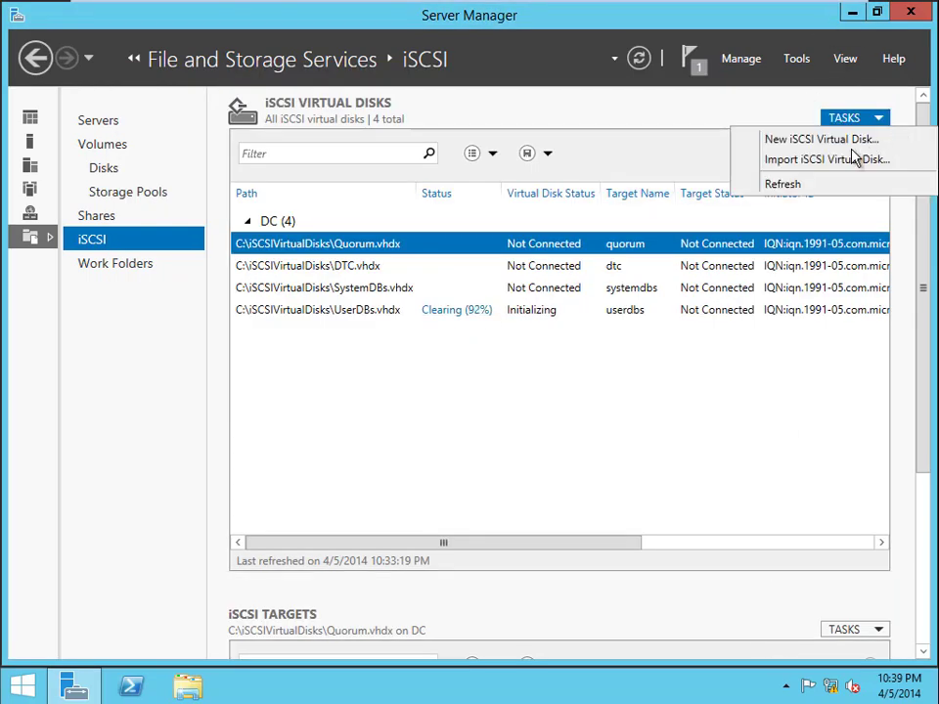
click(848, 140)
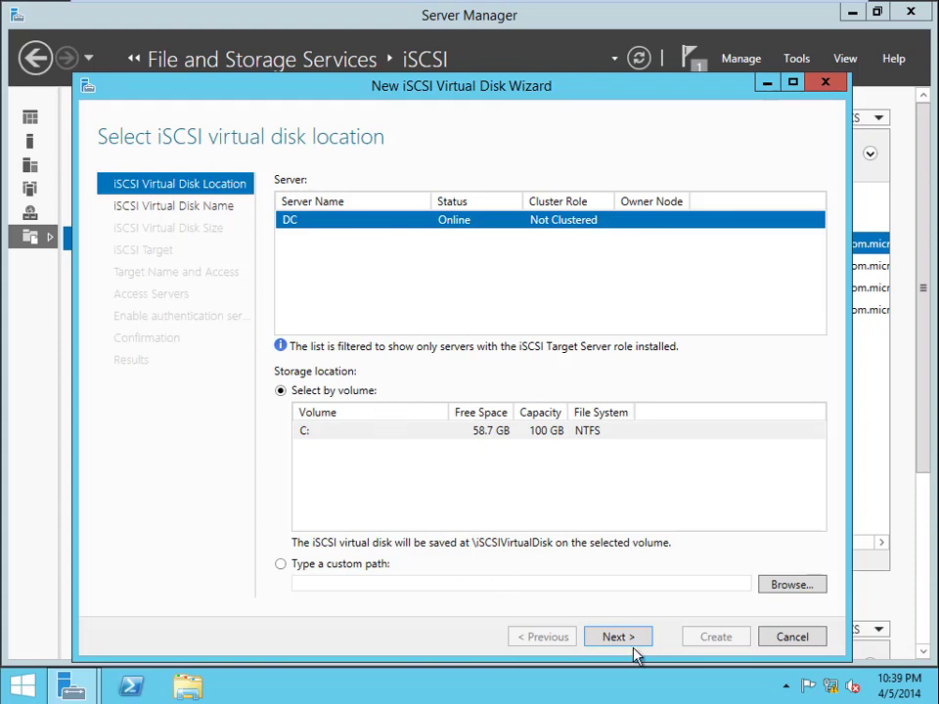
click(641, 640)
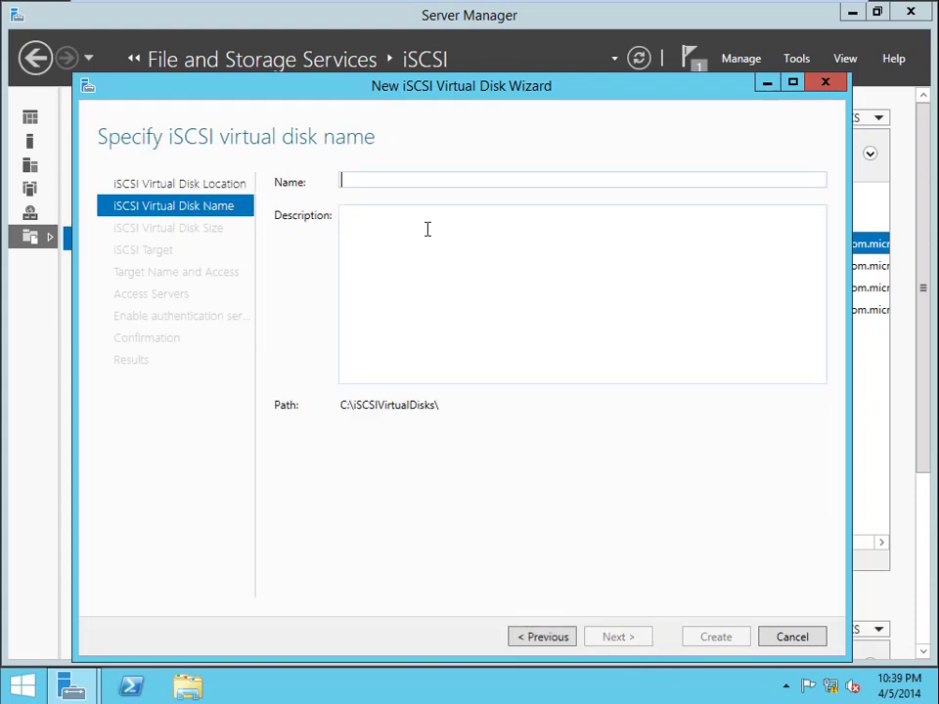
text(UserLogs)
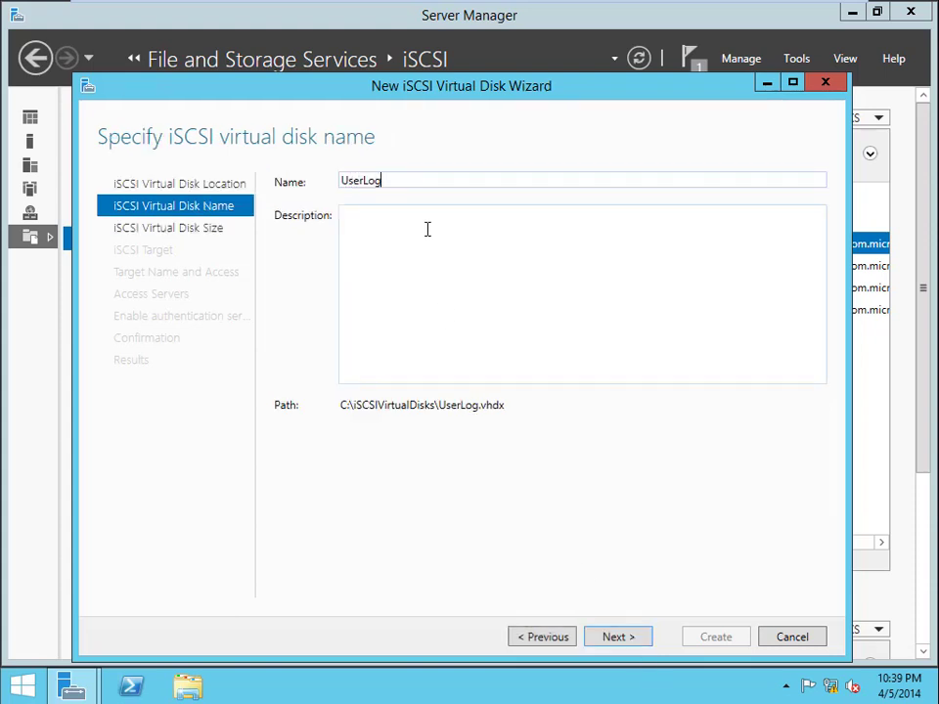
click(616, 635)
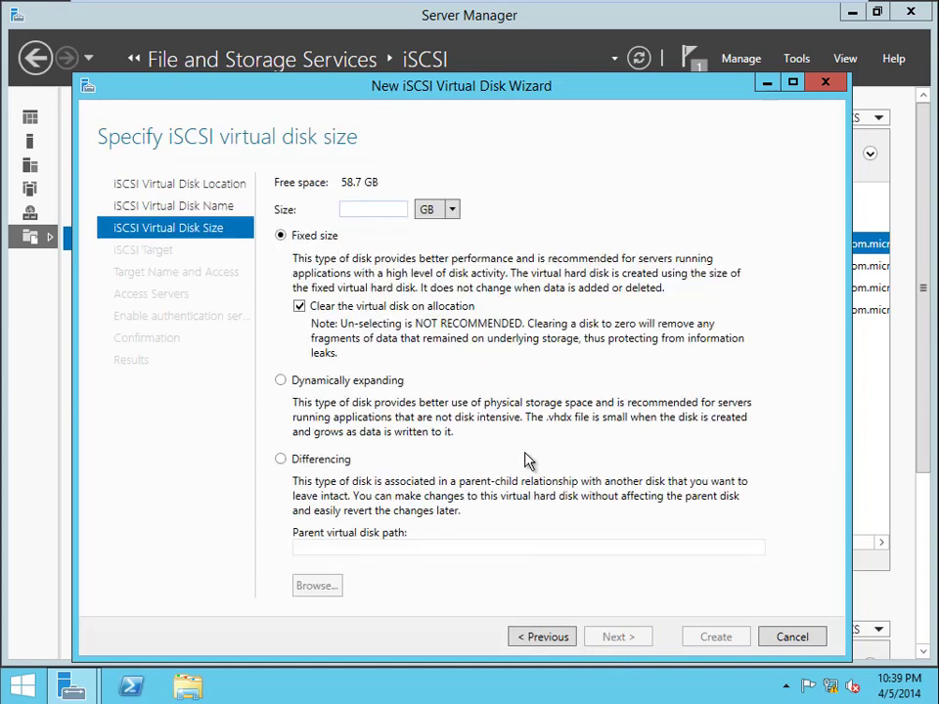
- Size the UserLogs disk at 5 GB on a new iSCSI target named userlogs
text(5)
click(624, 643)
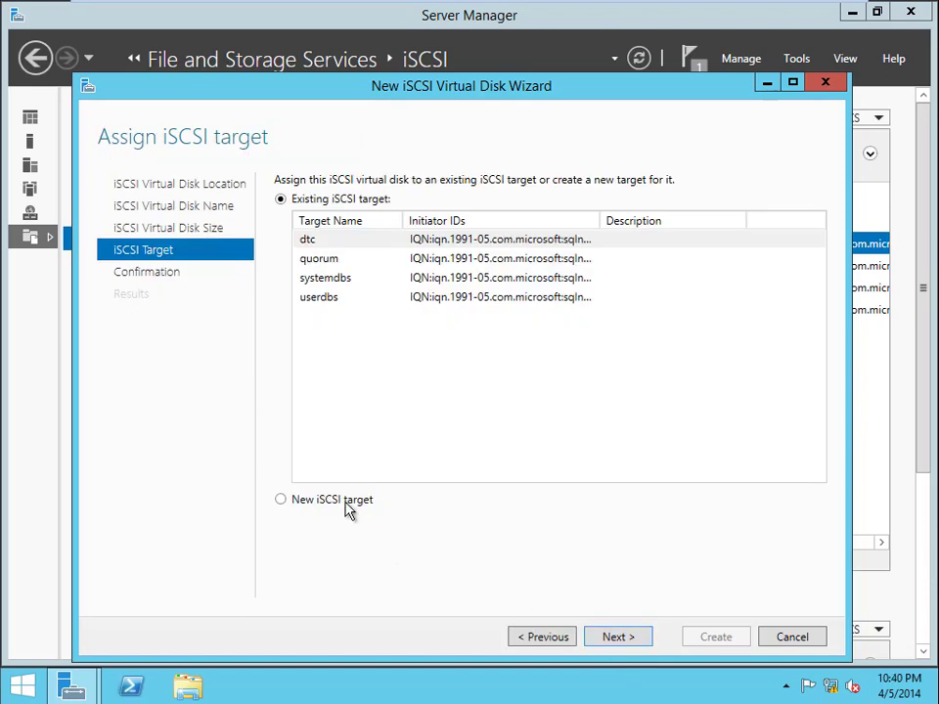
click(348, 500)
click(622, 644)
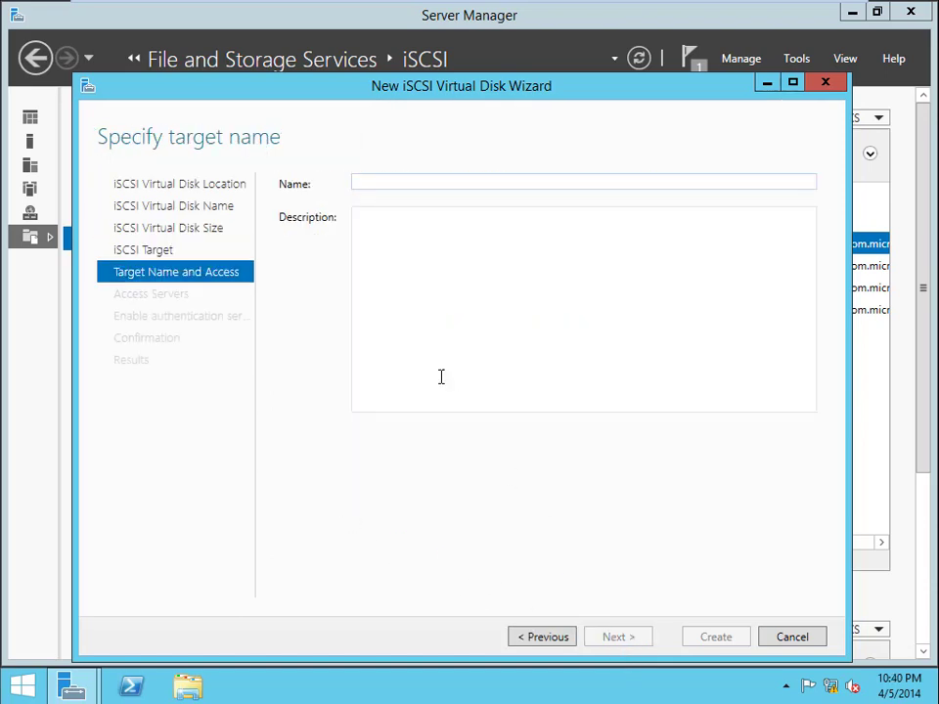
text(UserLogs)
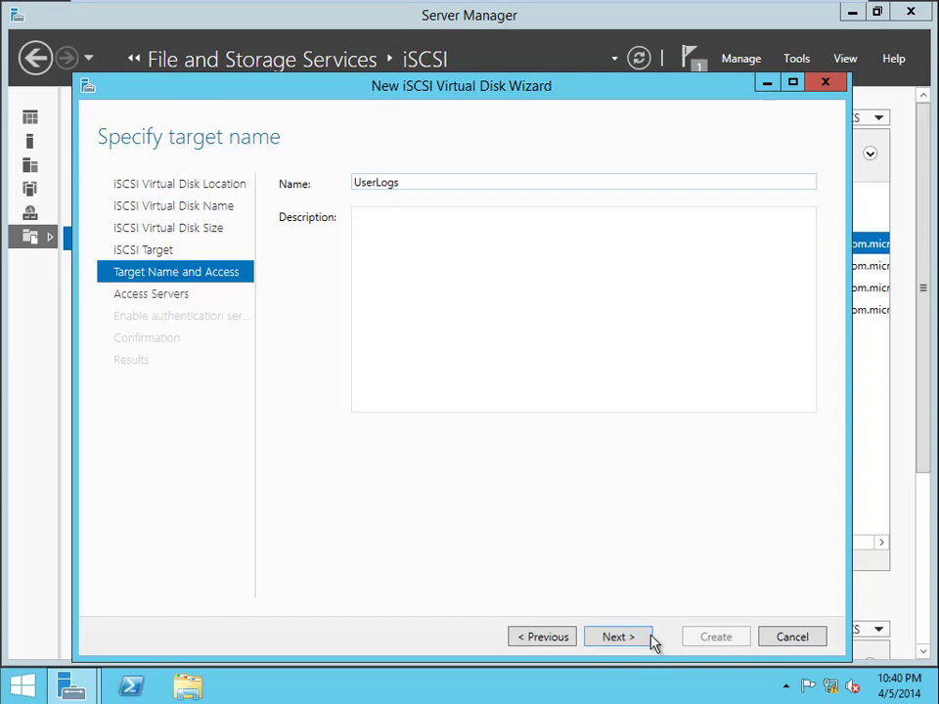
click(644, 640)
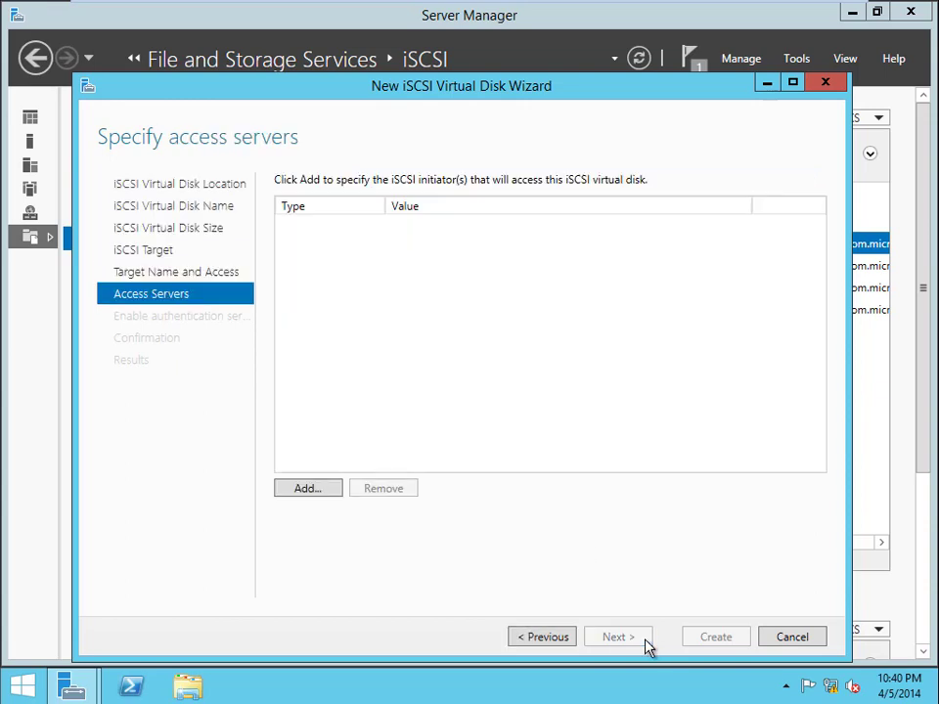
- Add the sqlnode1 and sqlnode2 initiators as access servers for userlogs
click(327, 494)
click(305, 315)
click(459, 578)
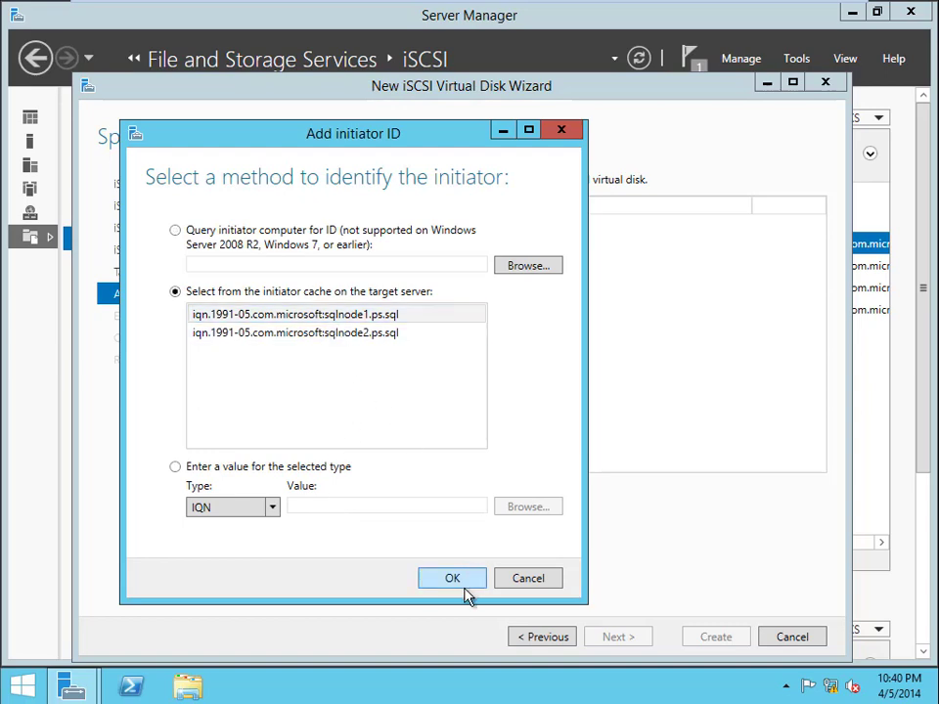
click(308, 491)
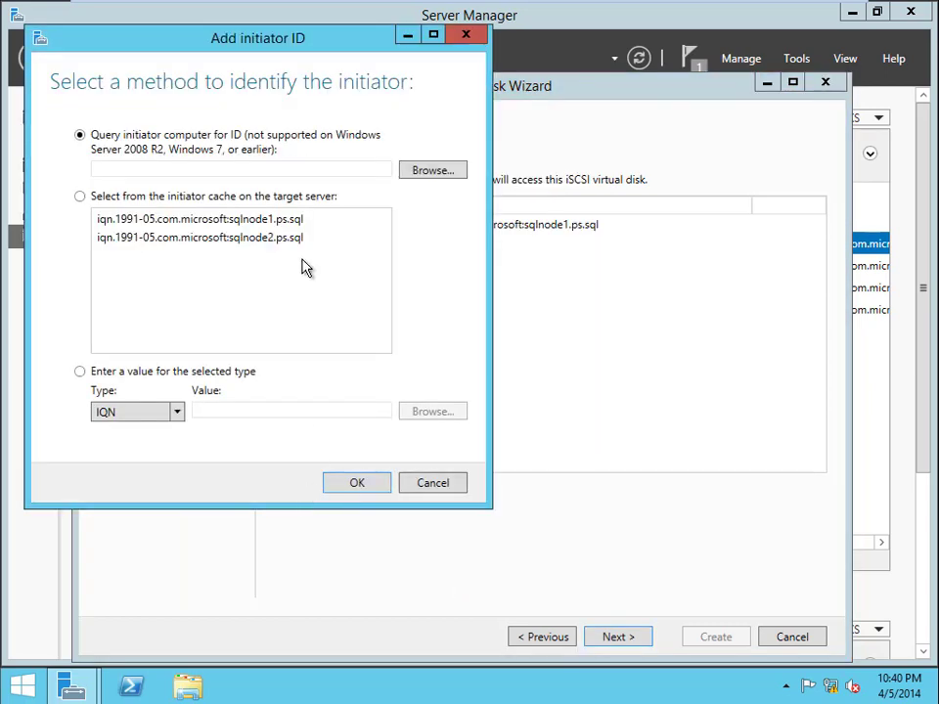
click(287, 242)
click(377, 492)
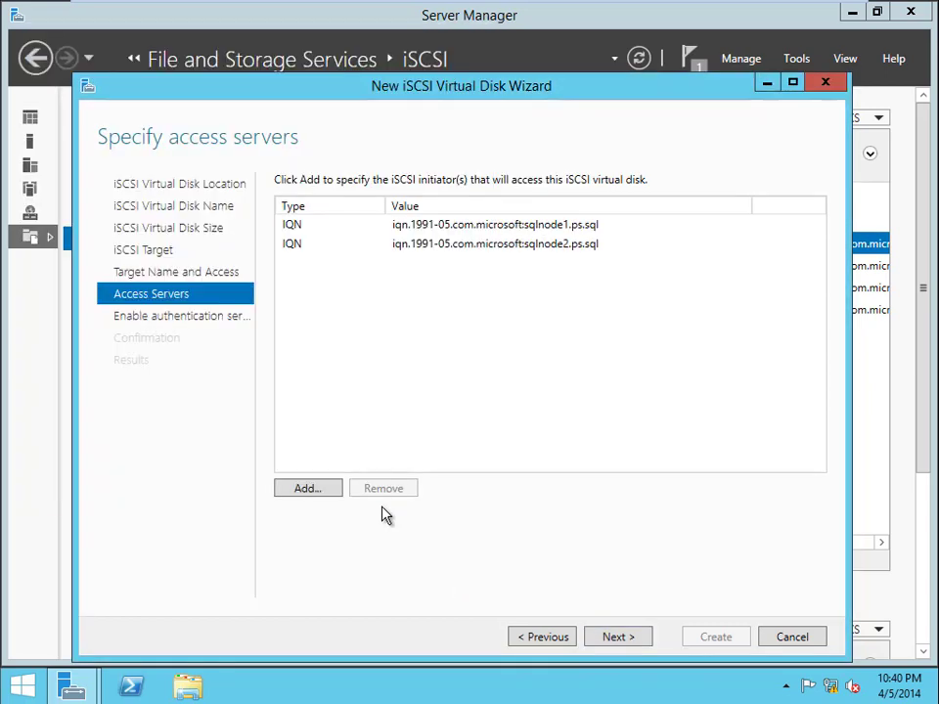
- Skip authentication and create the 5 GB UserLogs.vhdx virtual disk
click(639, 652)
click(639, 651)
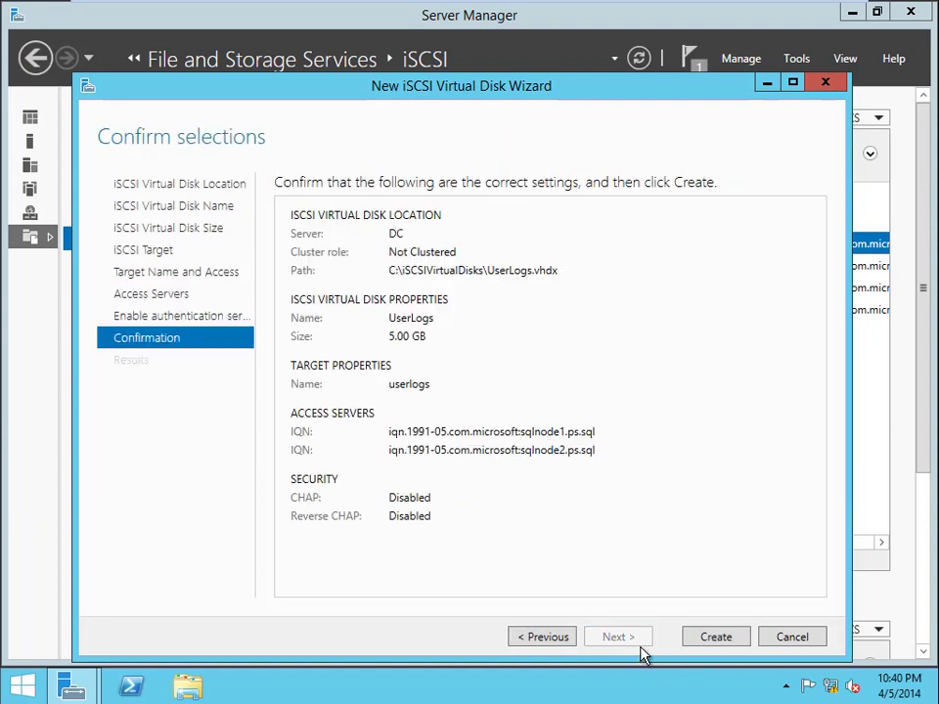
click(715, 646)
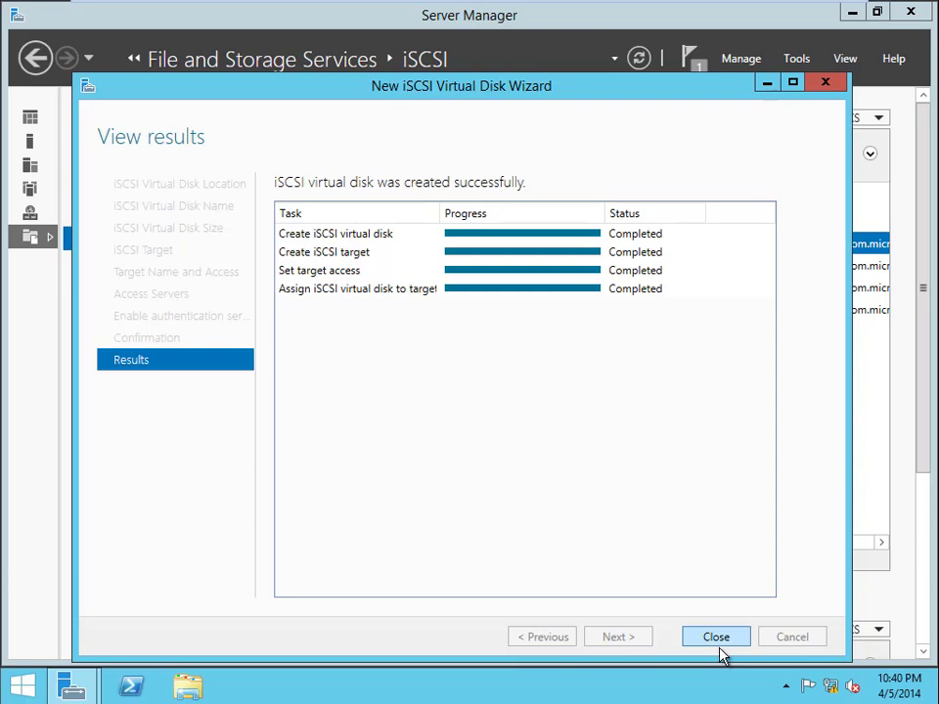
click(715, 648)
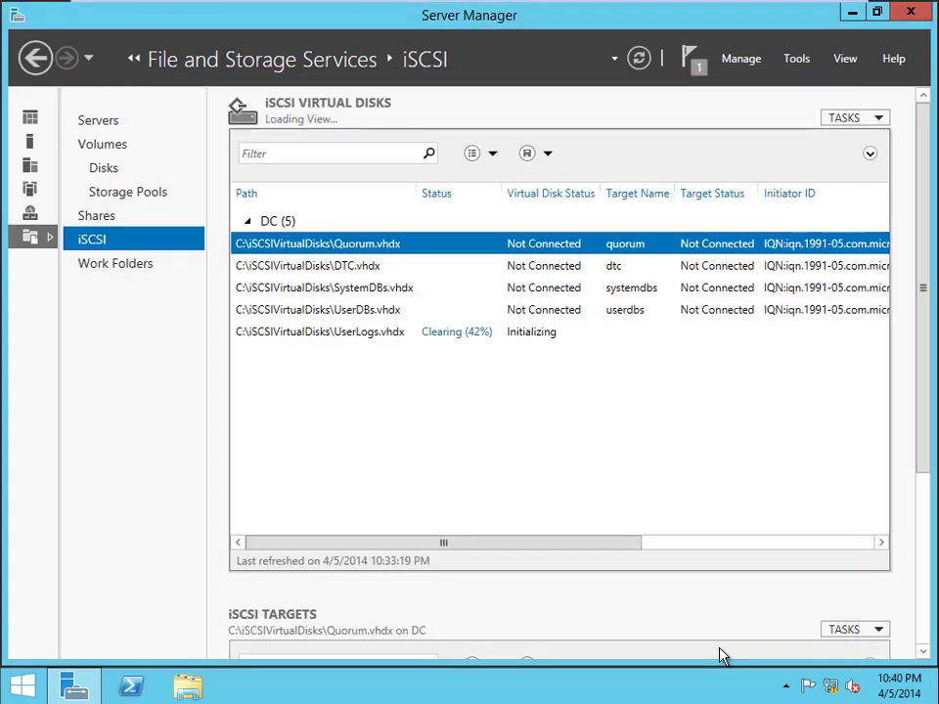
- Start a new iSCSI virtual disk named Backups
click(880, 121)
click(828, 158)
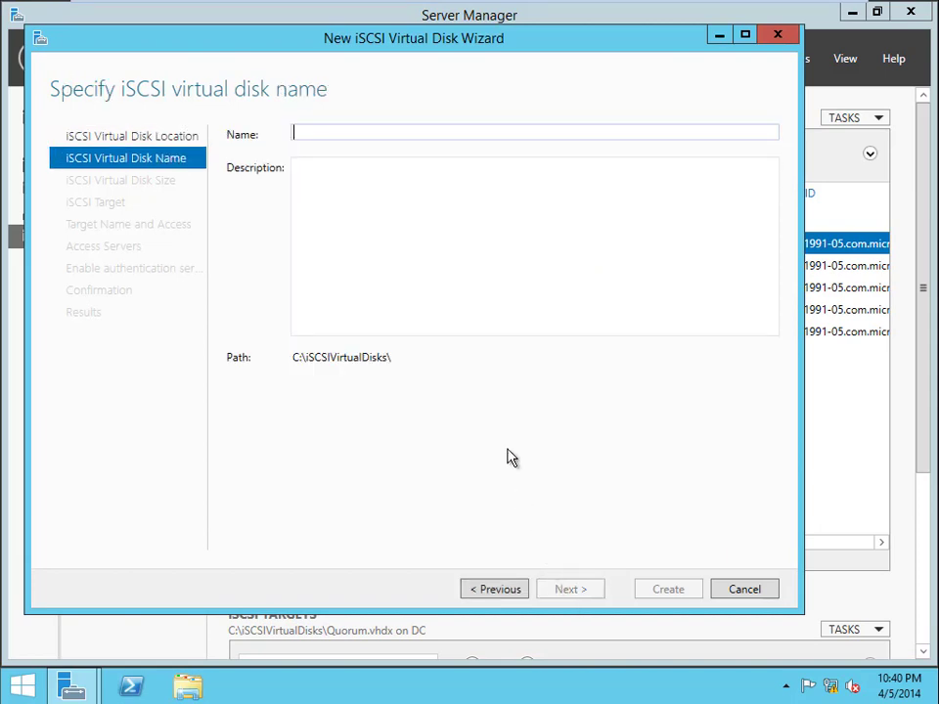
text(Backups)
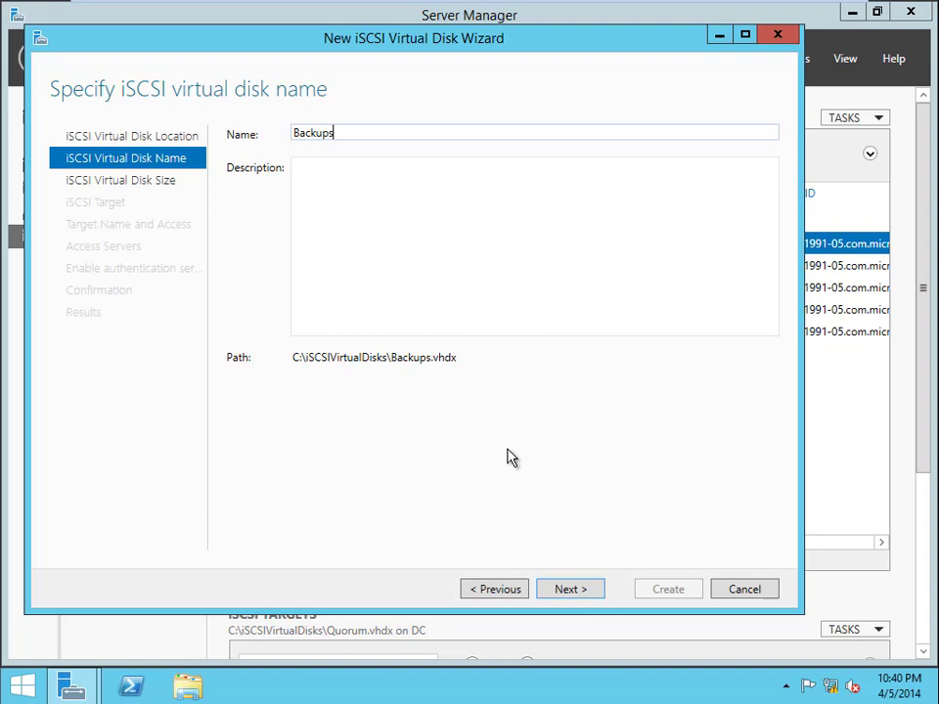
click(569, 599)
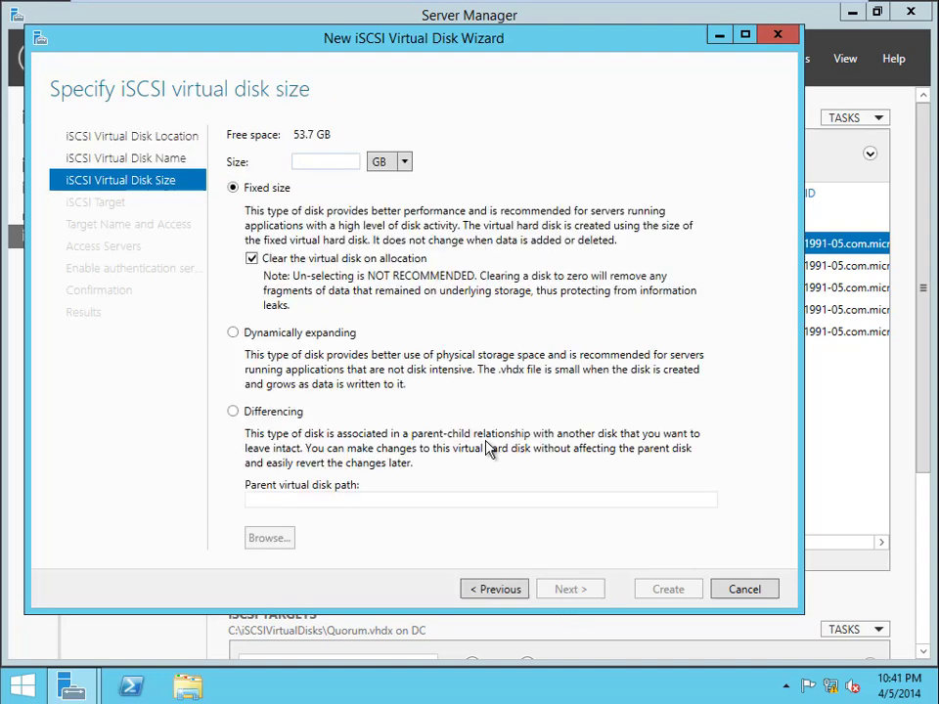
- Size the Backups disk at 10 GB on a new iSCSI target named Backups
text(10)
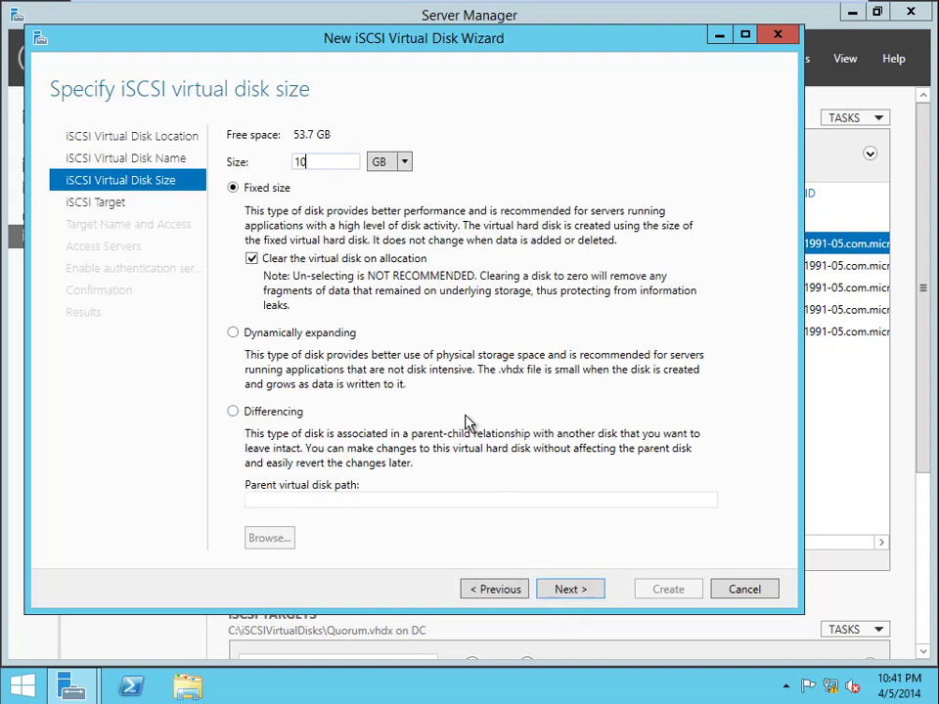
click(576, 599)
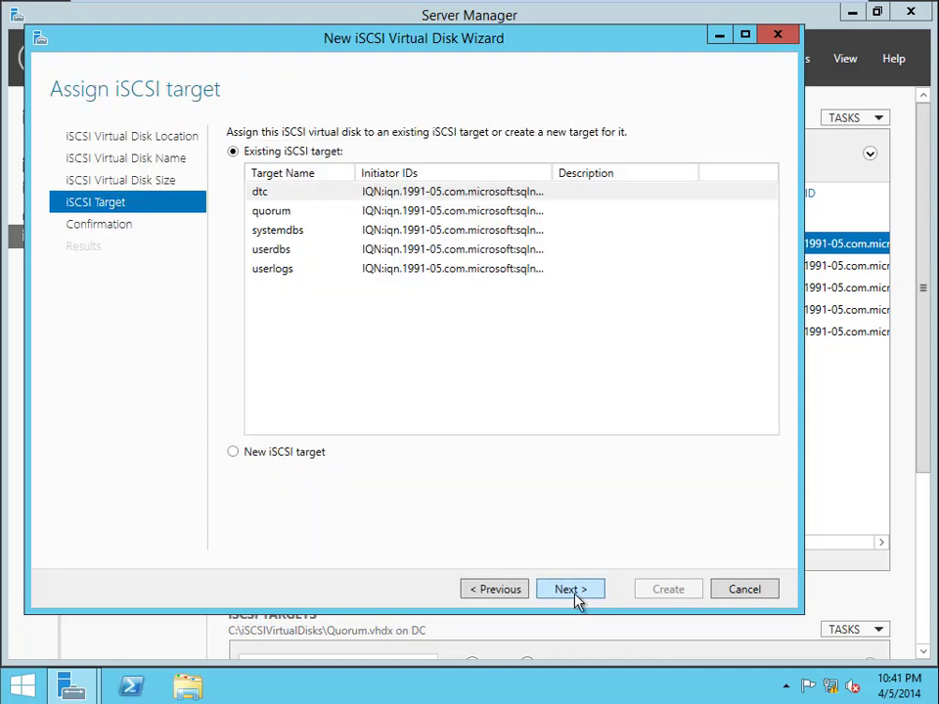
click(303, 456)
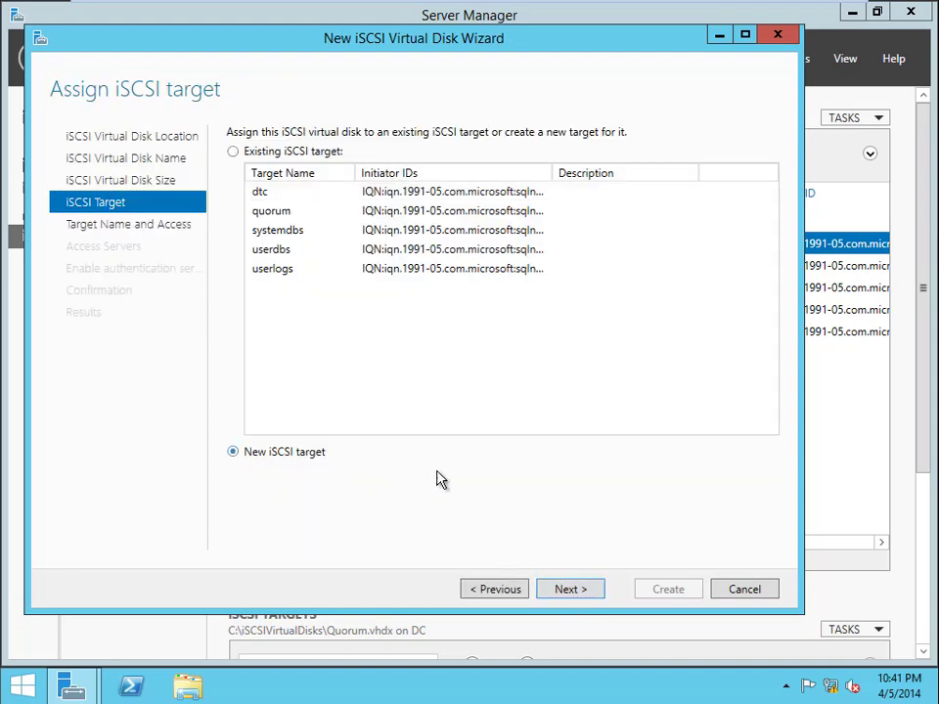
click(582, 593)
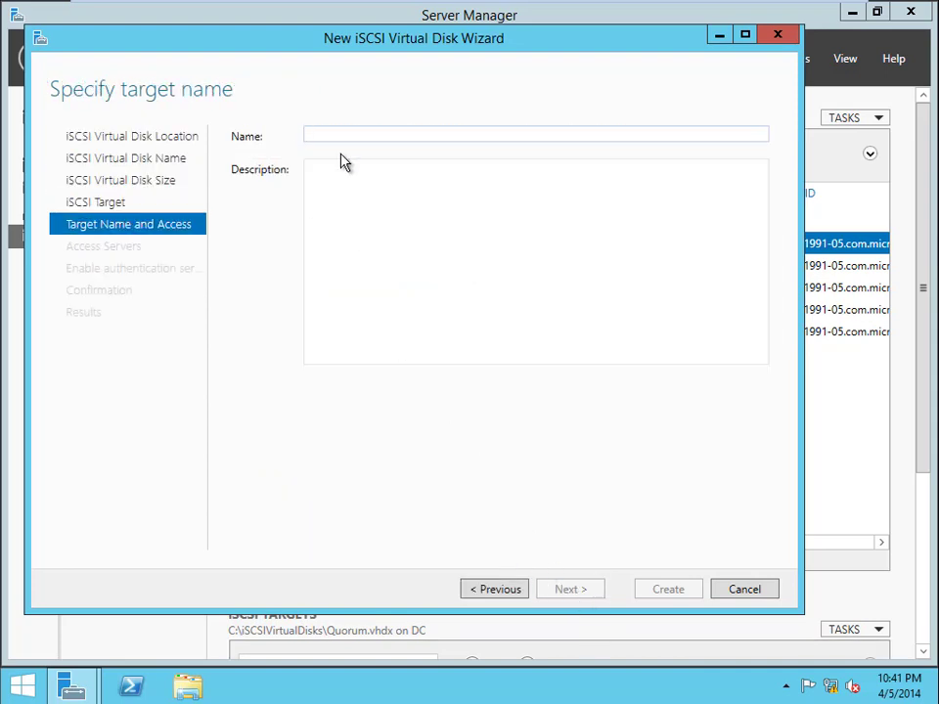
text(Backups)
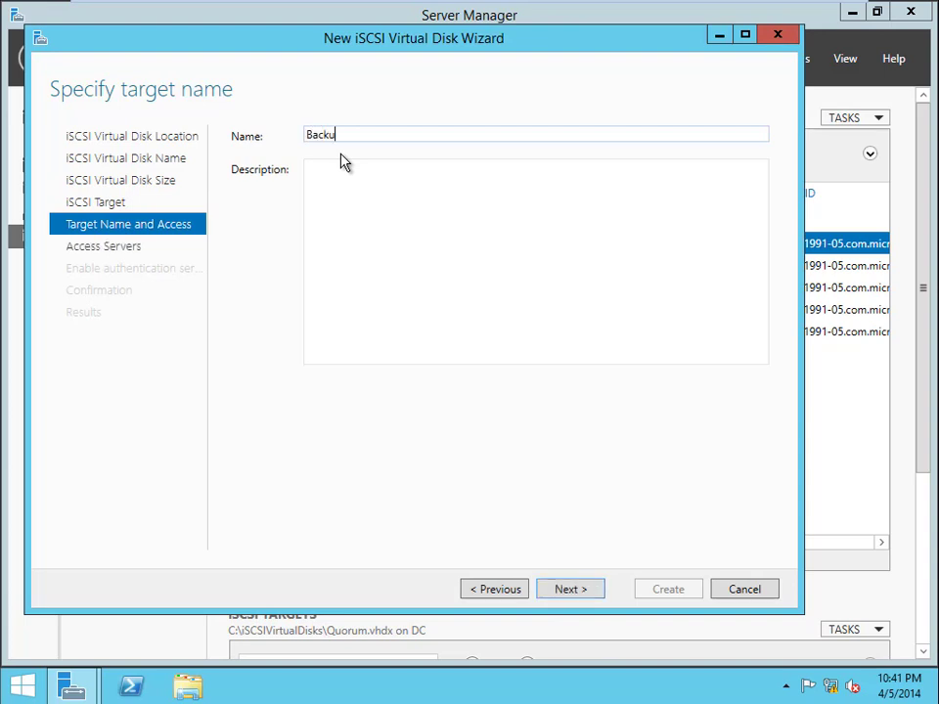
click(591, 593)
- Add the sqlnode1 and sqlnode2 initiators as access servers for the backups target
click(285, 446)
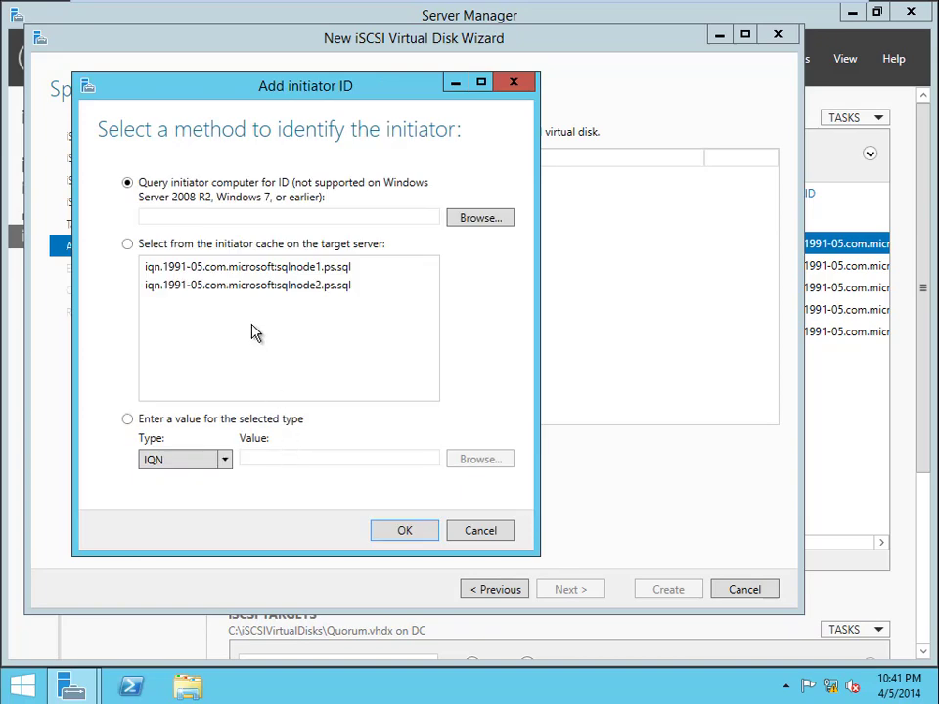
click(247, 267)
click(394, 535)
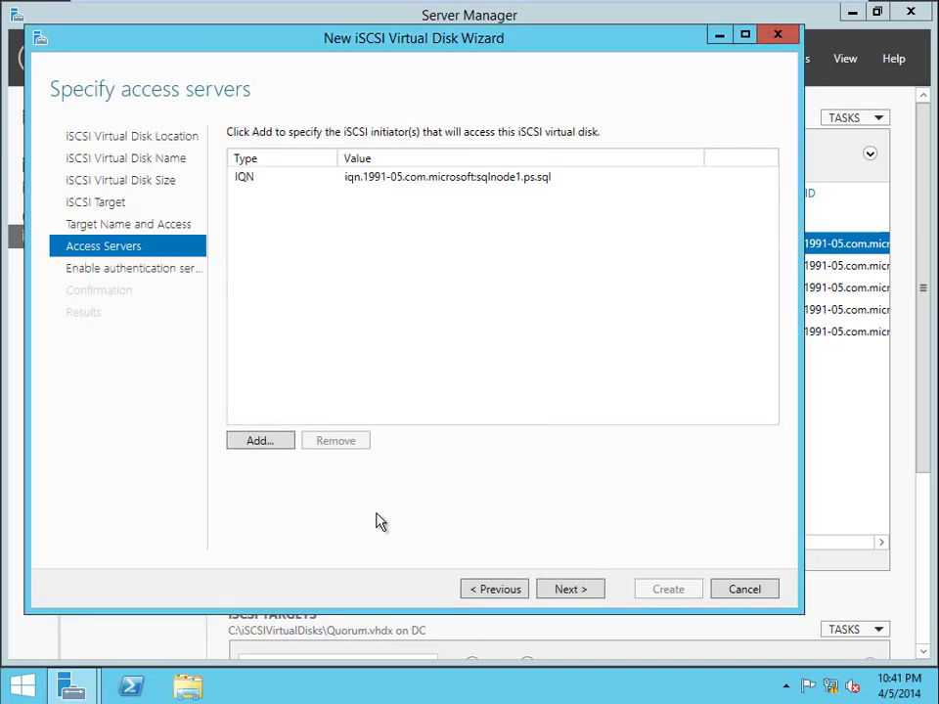
click(271, 447)
click(306, 329)
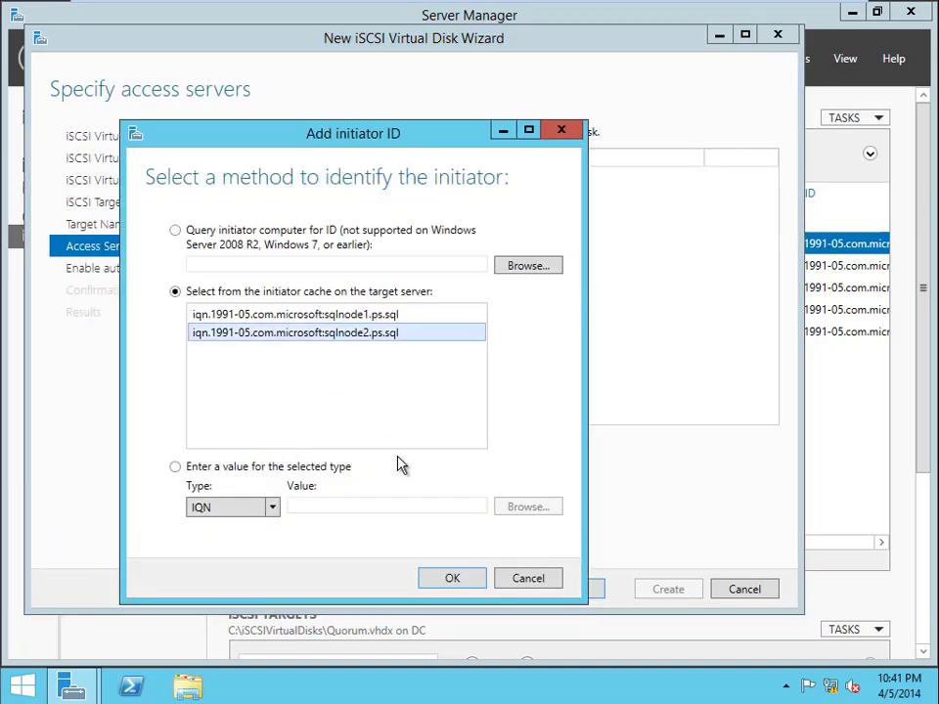
click(450, 578)
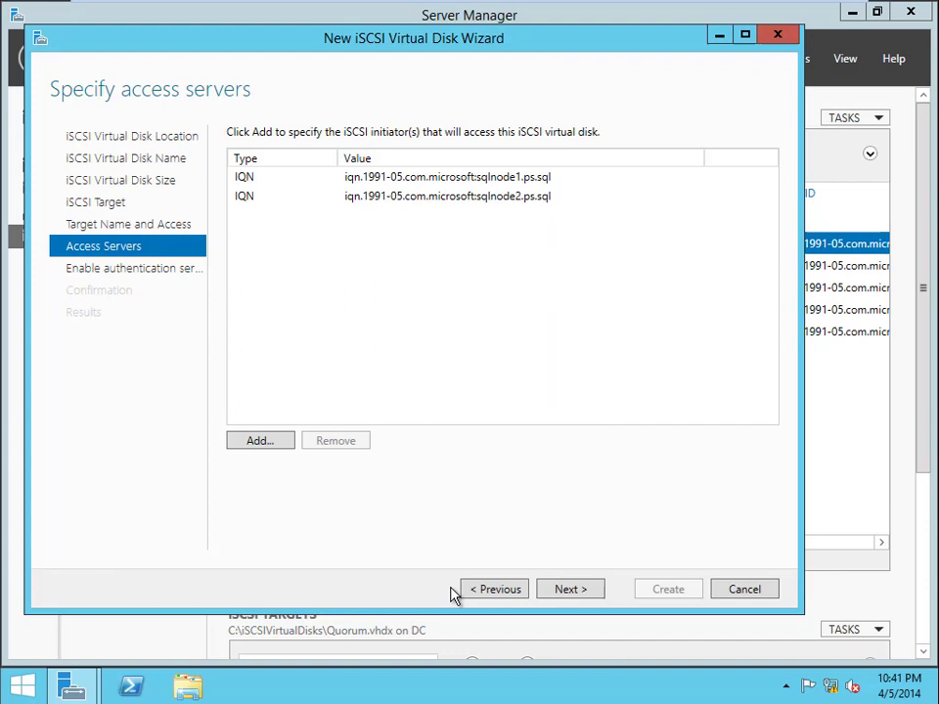
- Skip authentication and create the 10 GB Backups.vhdx virtual disk
click(560, 603)
click(567, 602)
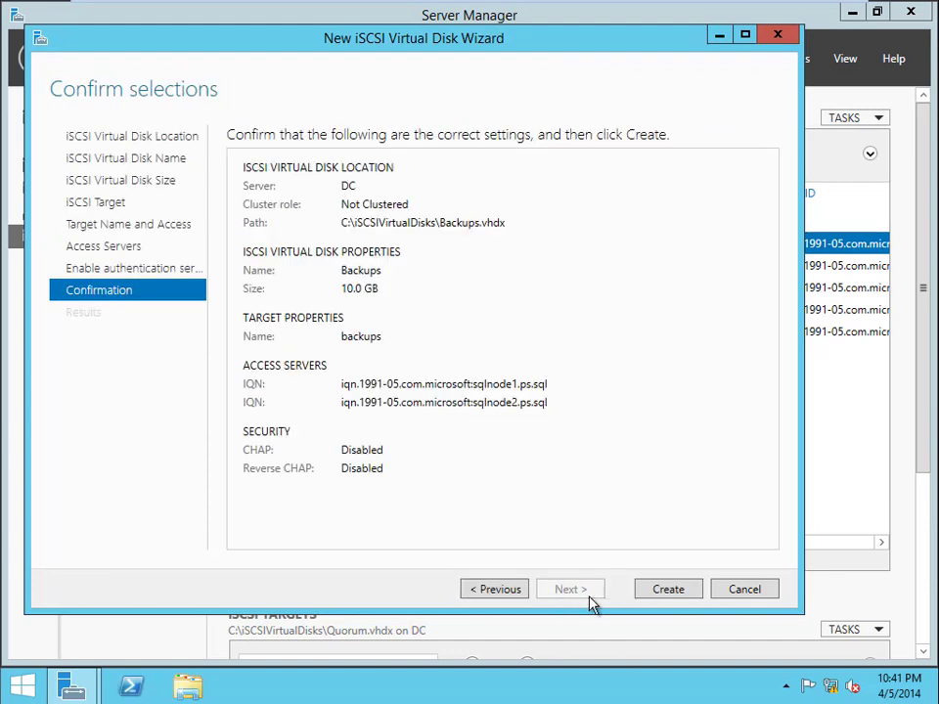
click(676, 596)
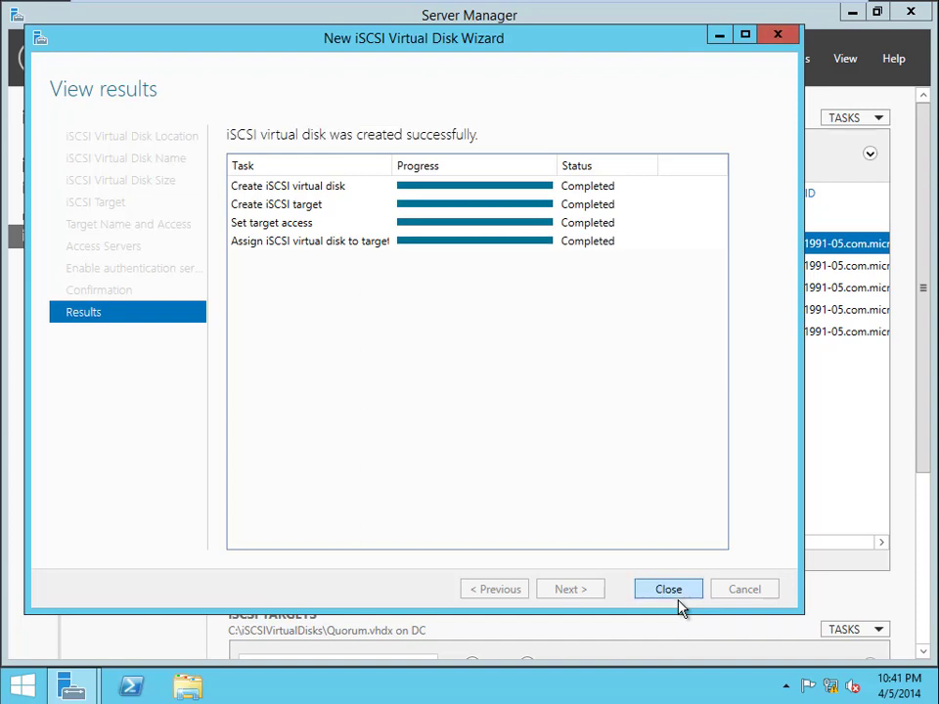
click(669, 590)
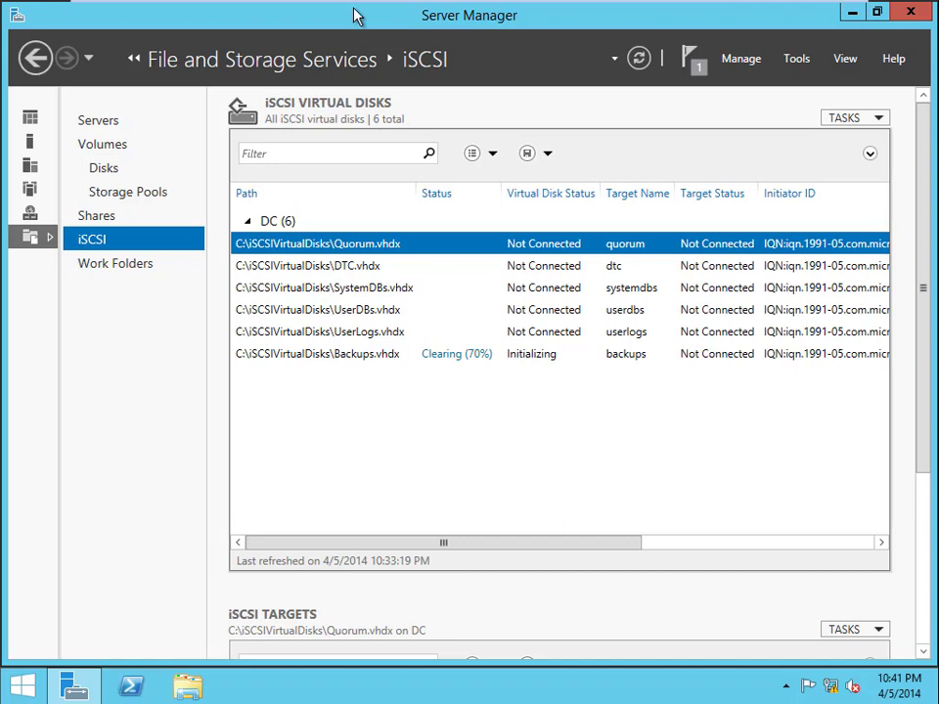
mouse_move(344, 6)
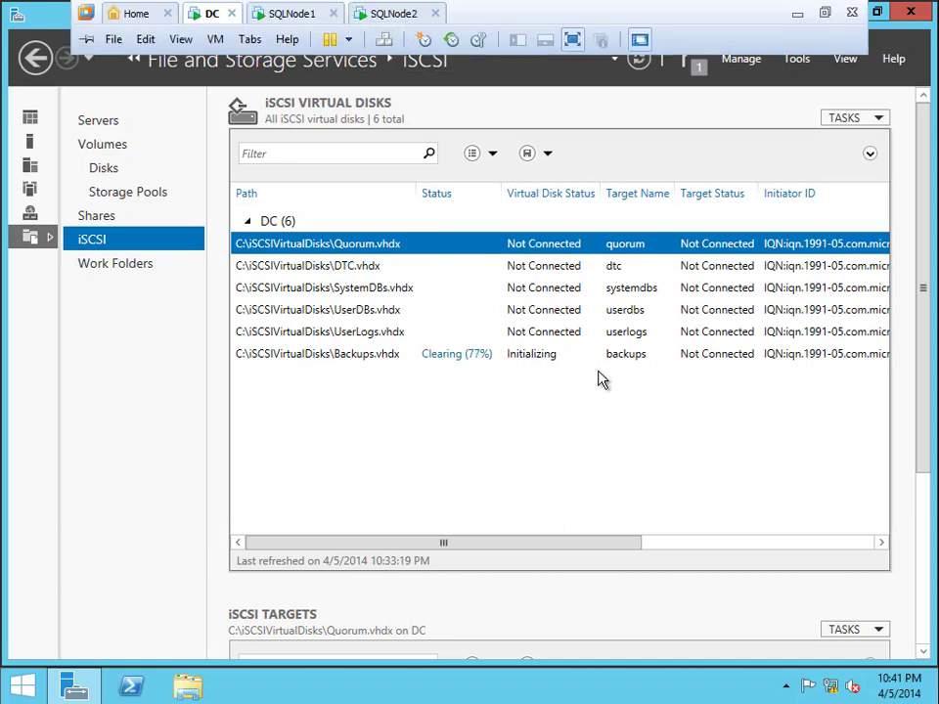
mouse_move(488, 6)
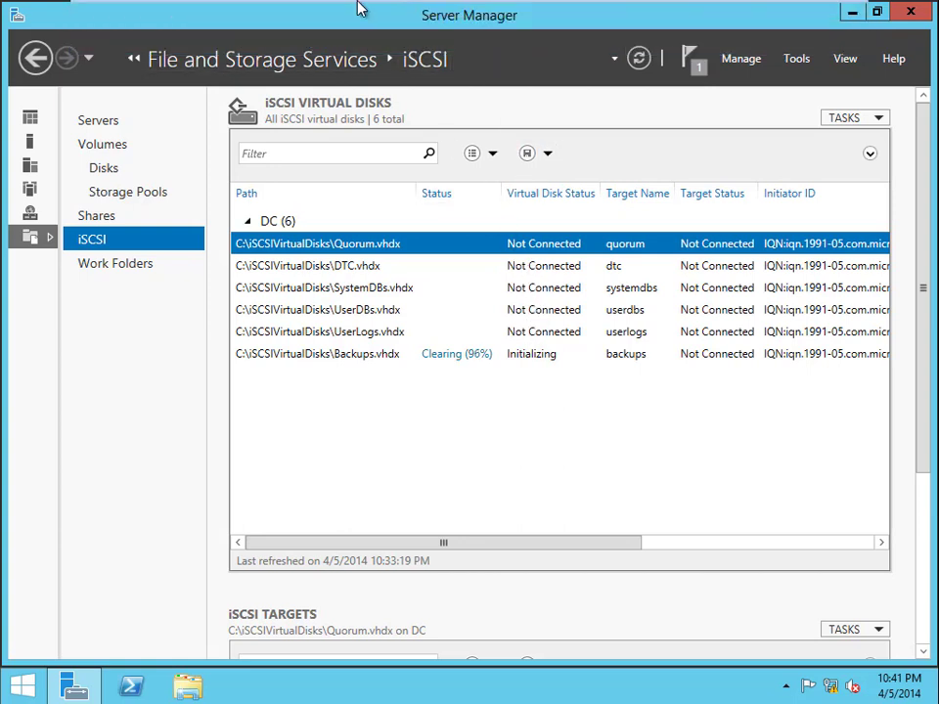
- On the SQLNode1 VM, search the Start screen for iscsi to launch iSCSI Initiator
click(283, 14)
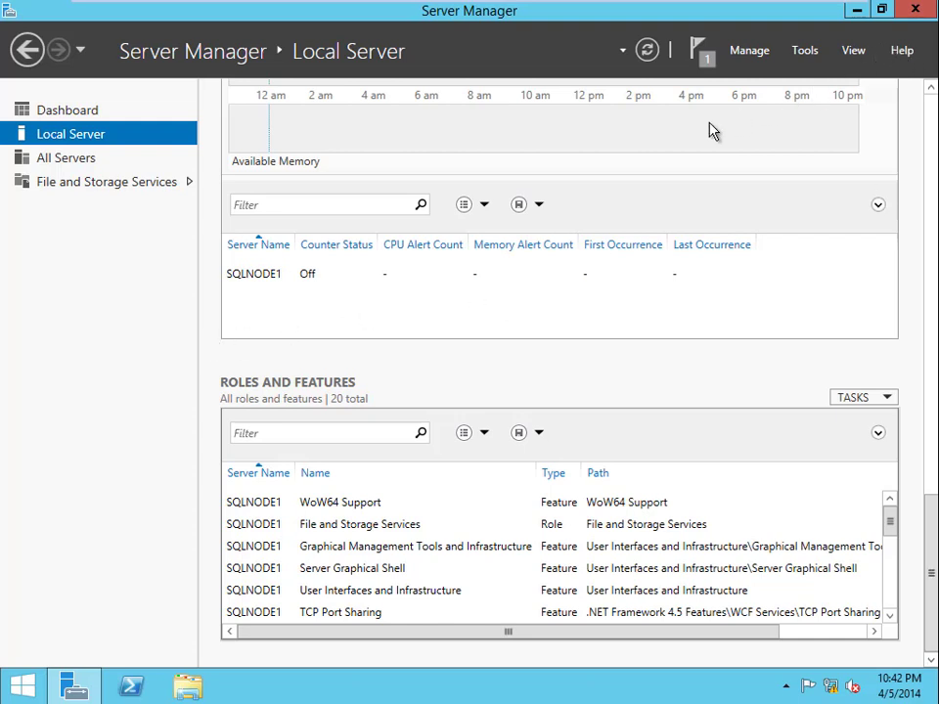
mouse_move(281, 8)
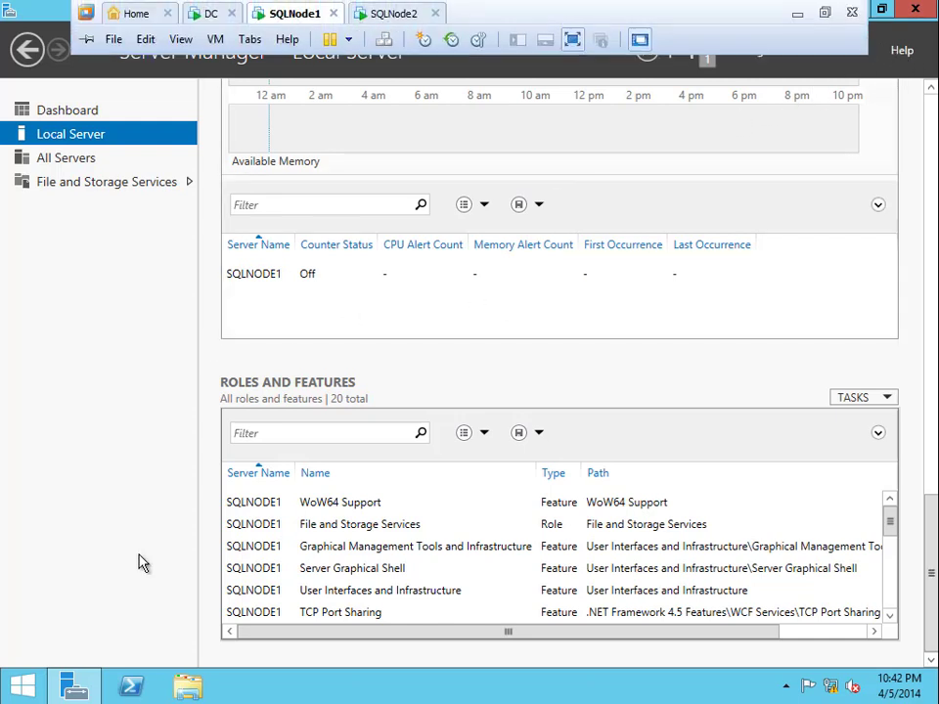
click(21, 684)
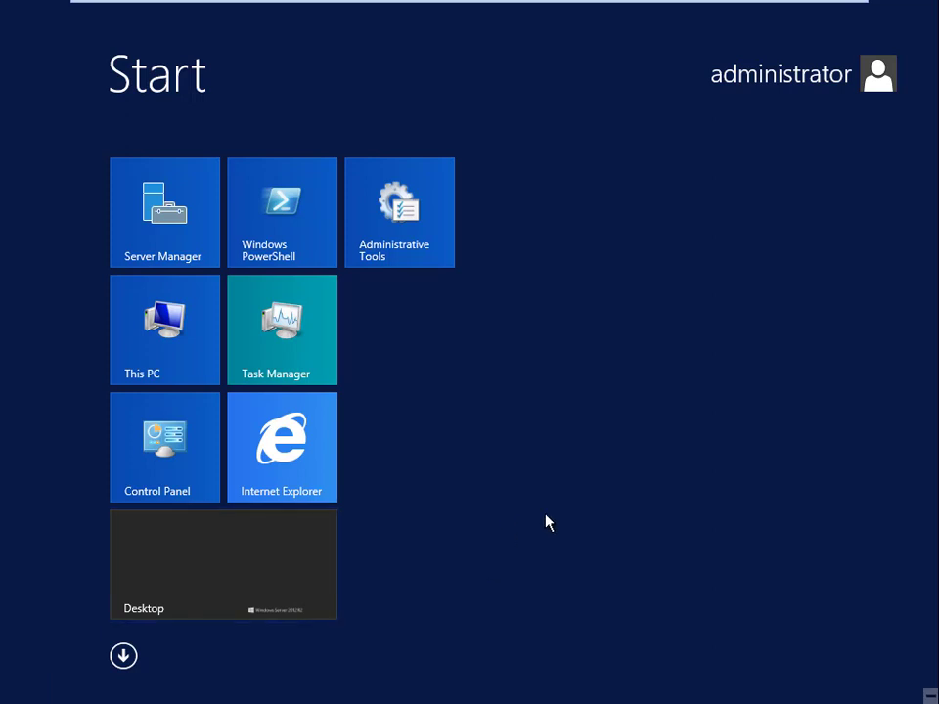
text(iscsi)
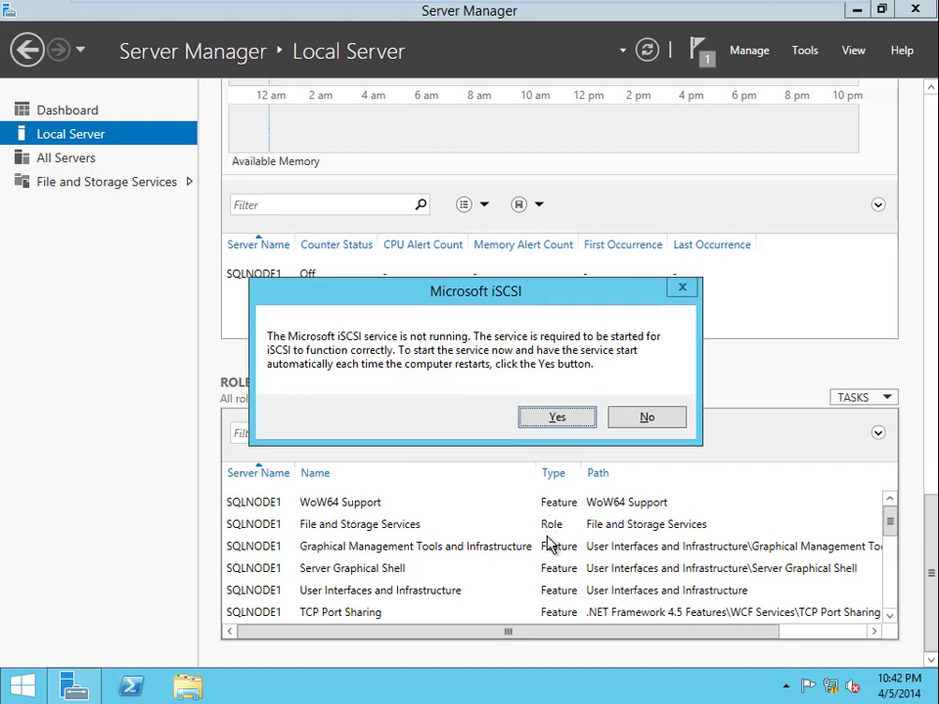
- Start the iSCSI service, discover DC's targets, and connect to dc-backups-target
click(576, 431)
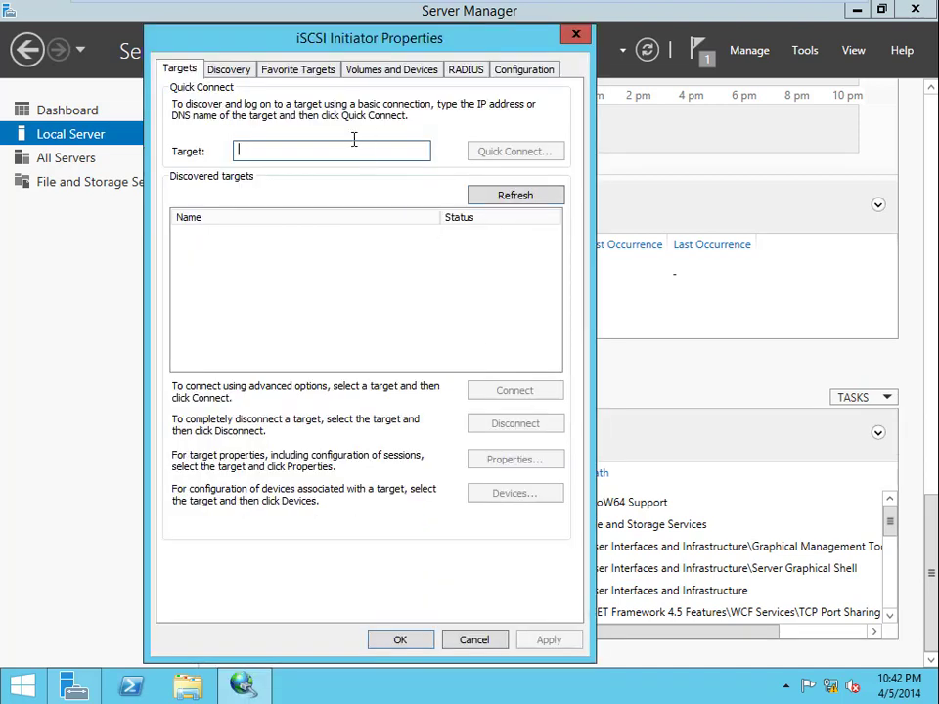
drag(295, 35, 337, 35)
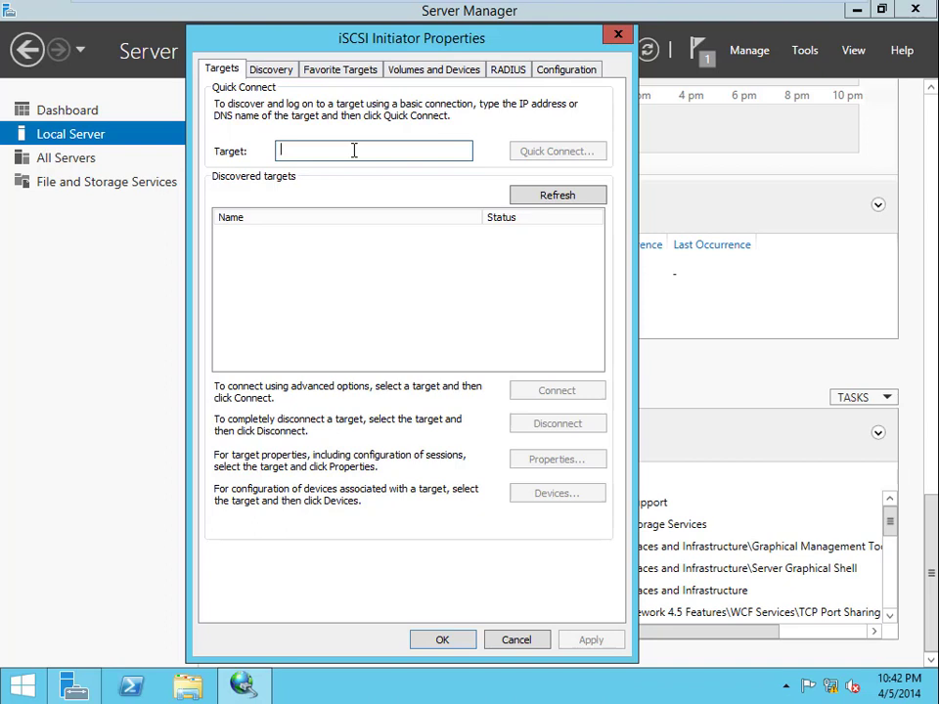
text(DC)
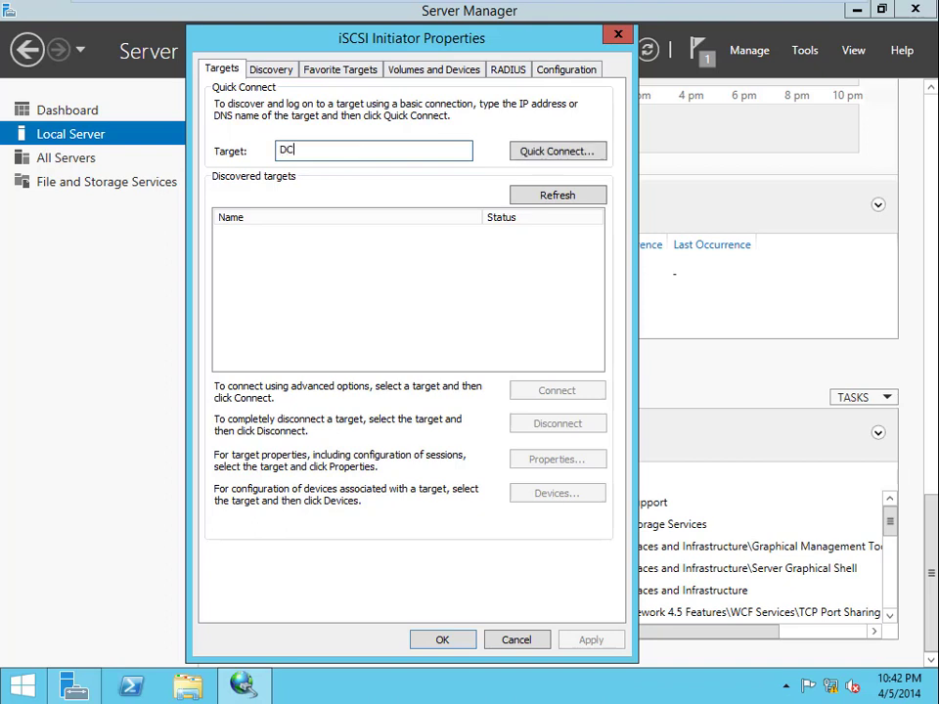
click(540, 154)
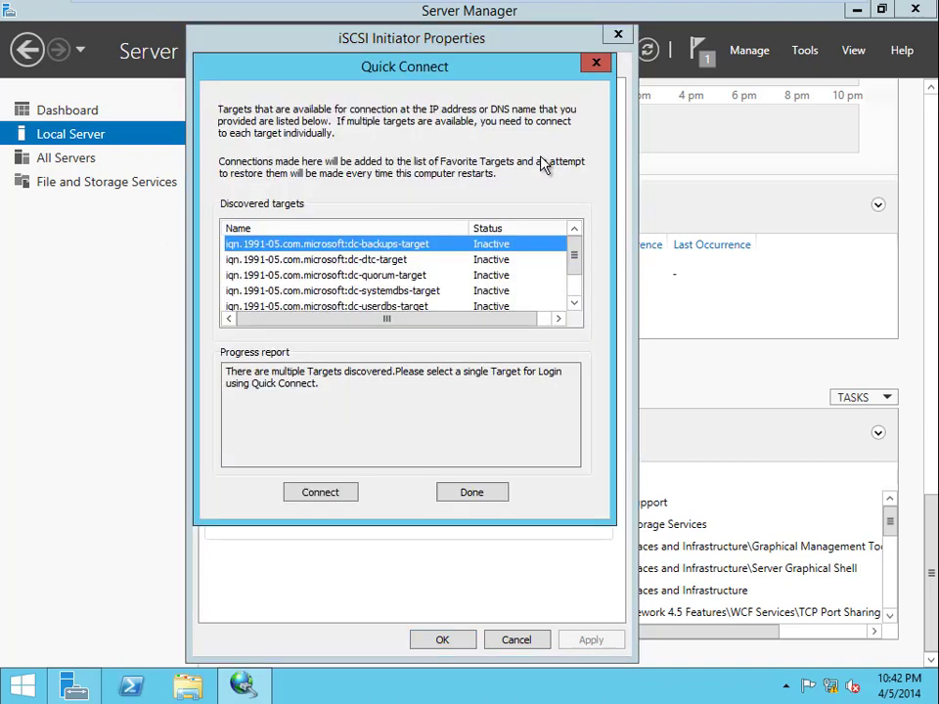
scroll(590, 283, down, 1)
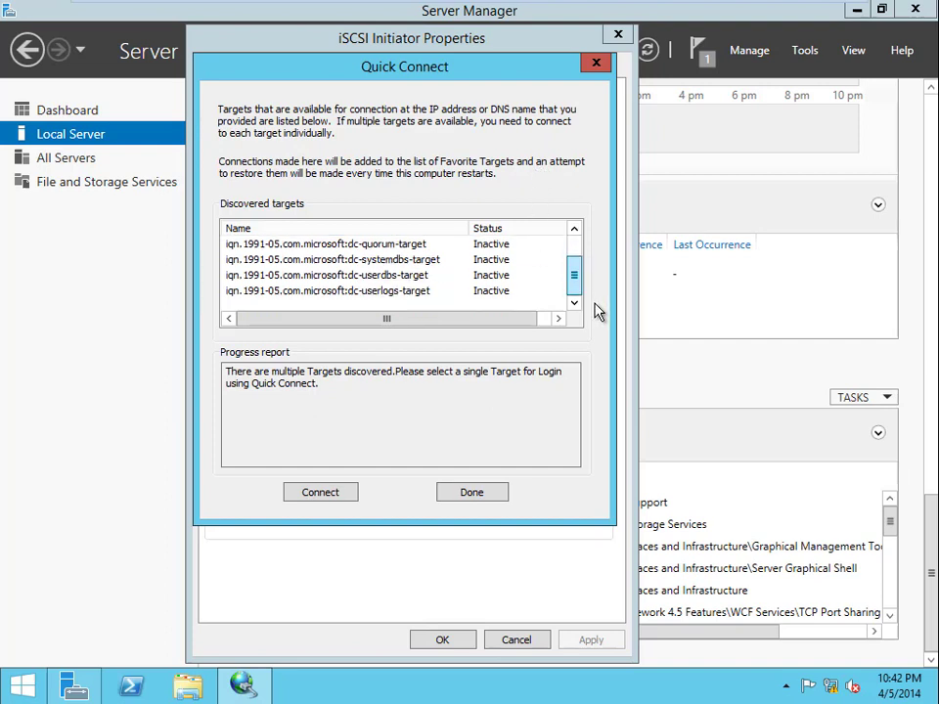
click(311, 490)
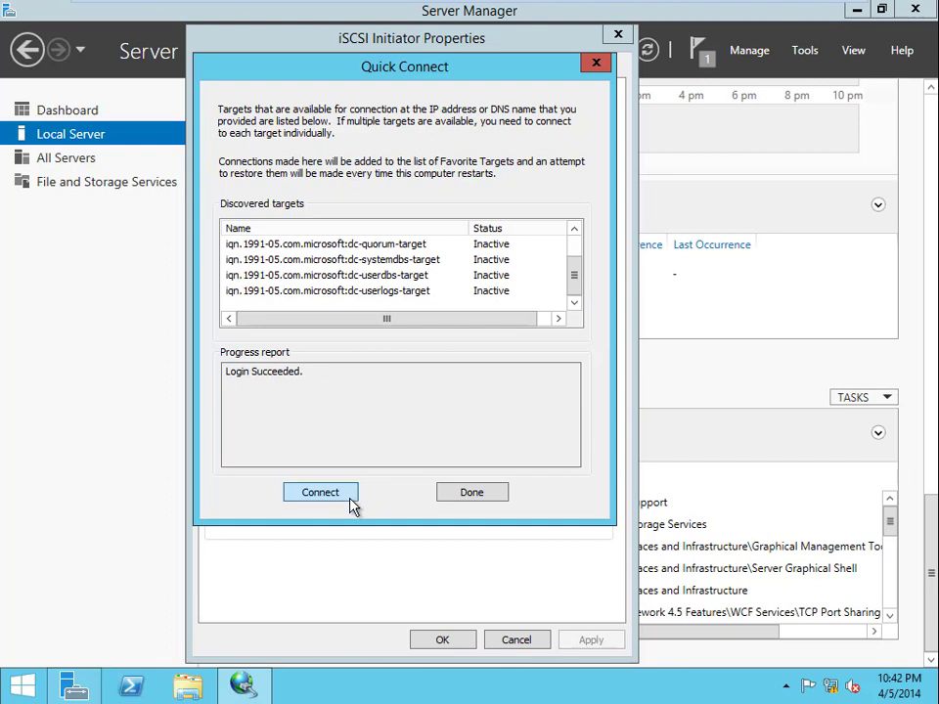
click(350, 496)
click(470, 503)
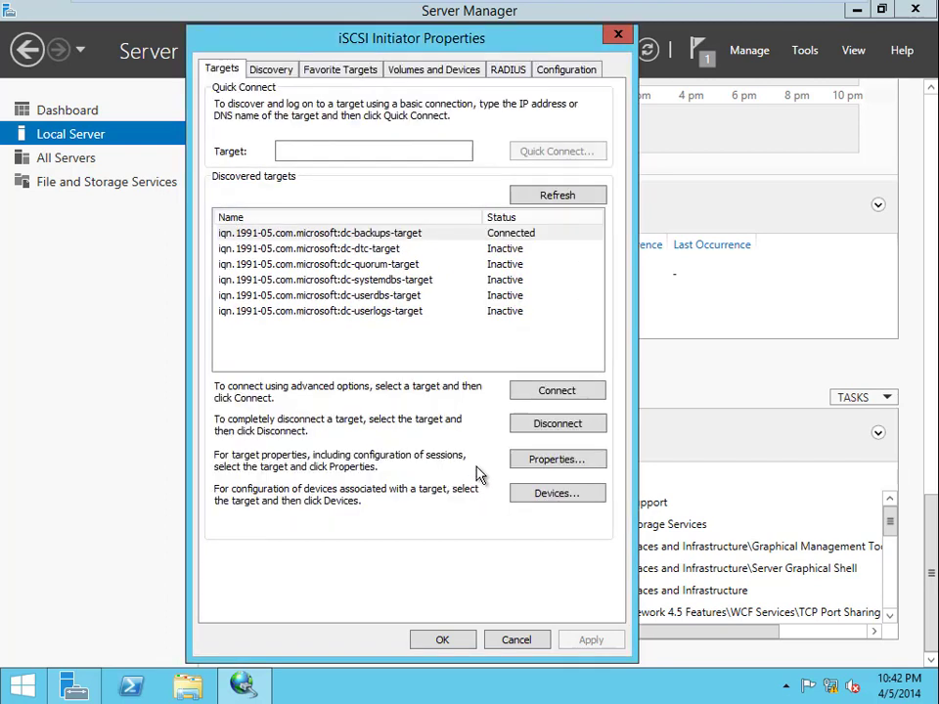
- Connect to dc-dtc-target, dc-quorum-target and dc-systemdbs-target as favorite targets
click(405, 251)
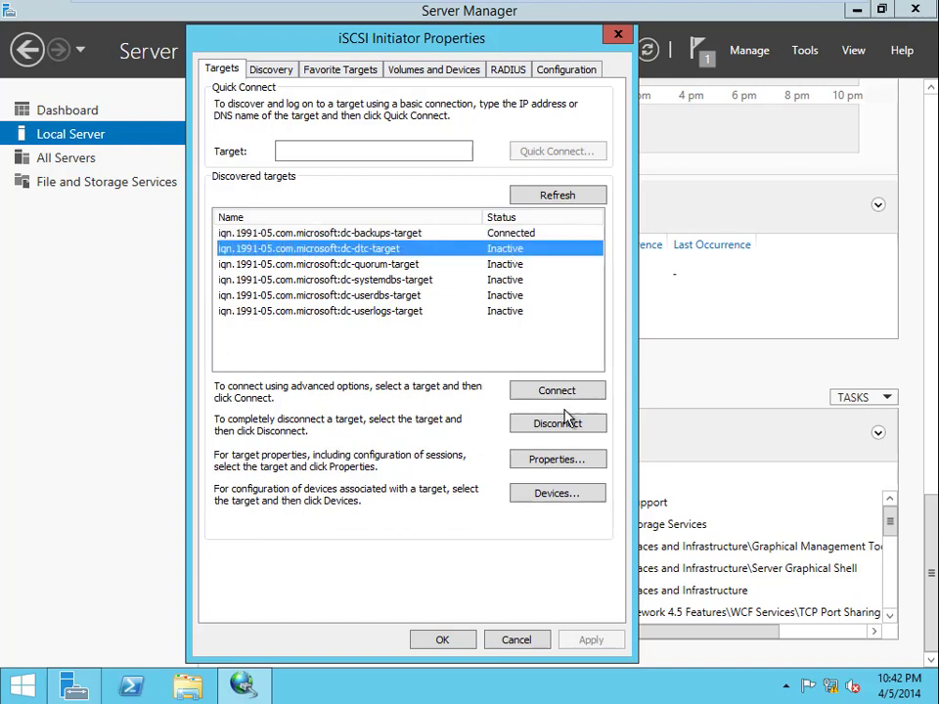
click(556, 391)
click(469, 230)
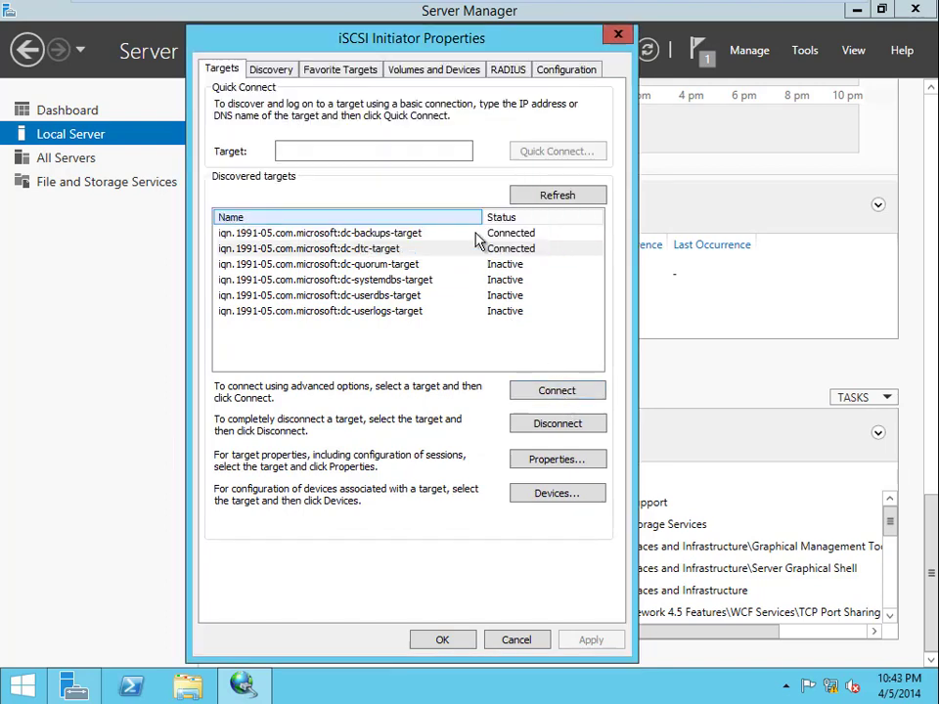
click(435, 265)
click(563, 395)
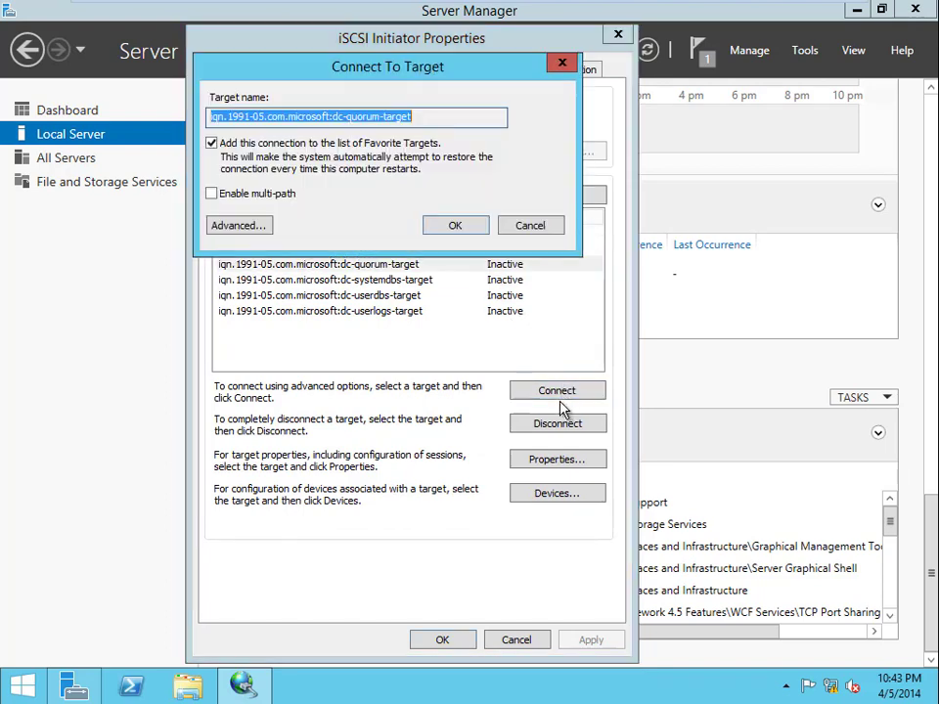
click(472, 232)
click(504, 282)
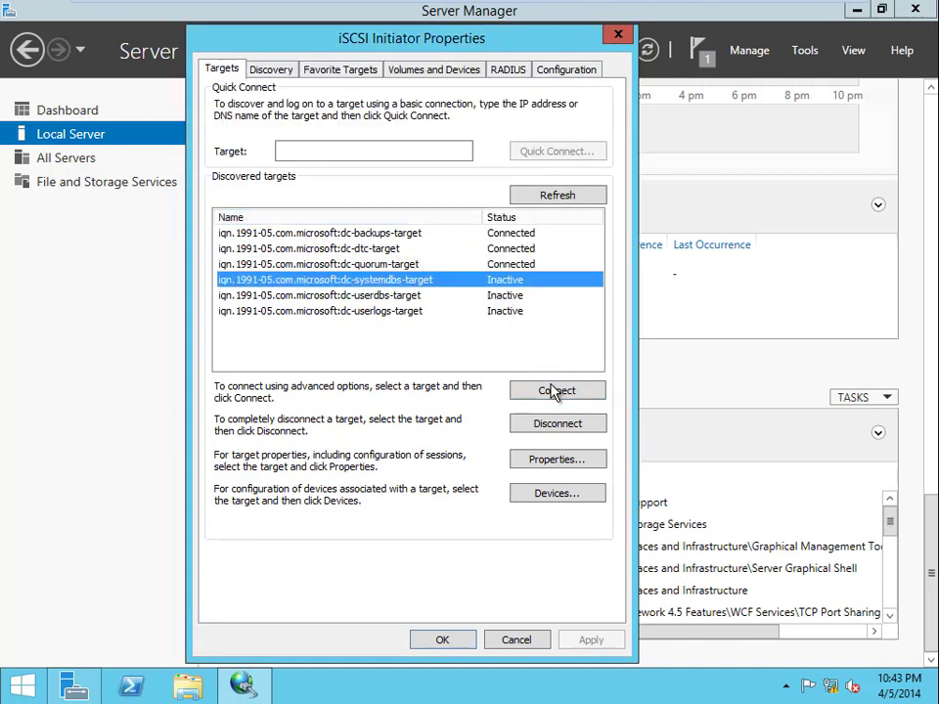
click(555, 394)
click(460, 231)
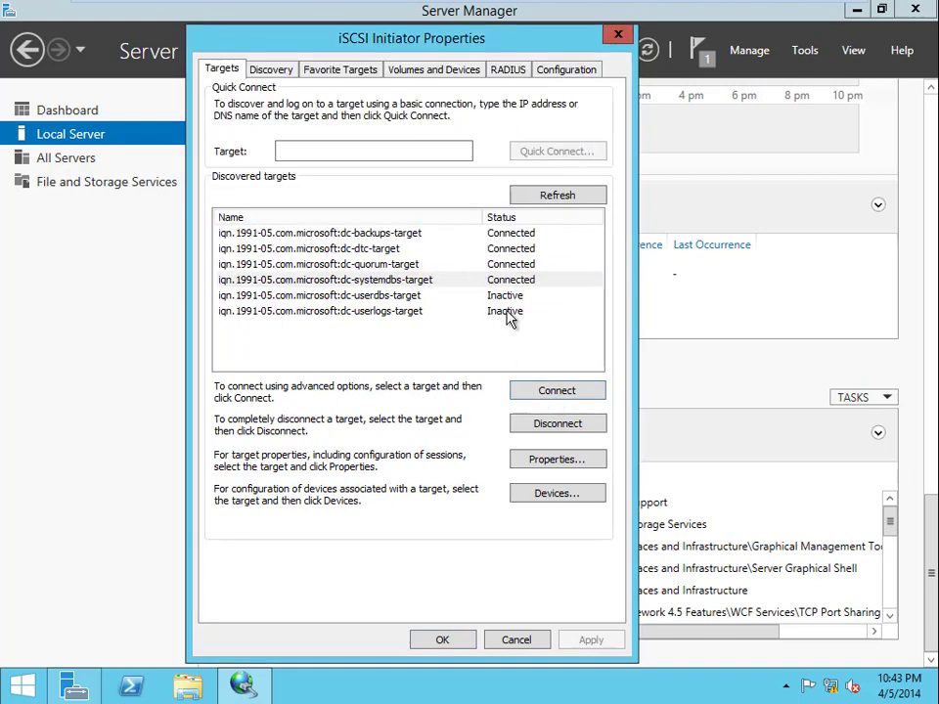
- Connect to dc-userdbs-target and dc-userlogs-target
click(508, 299)
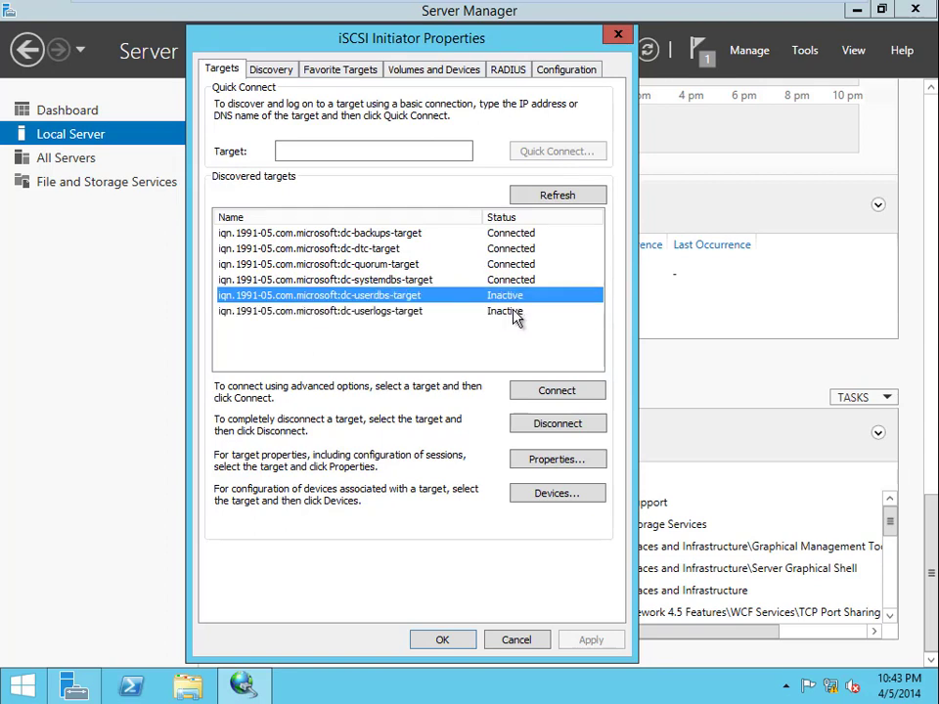
click(533, 396)
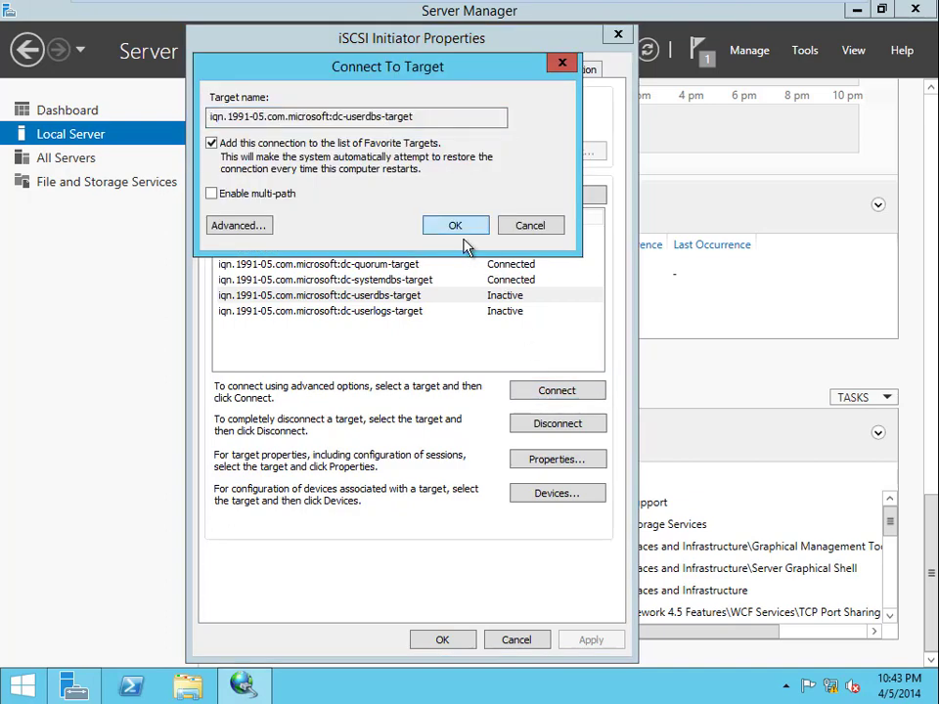
click(455, 225)
click(494, 311)
click(547, 397)
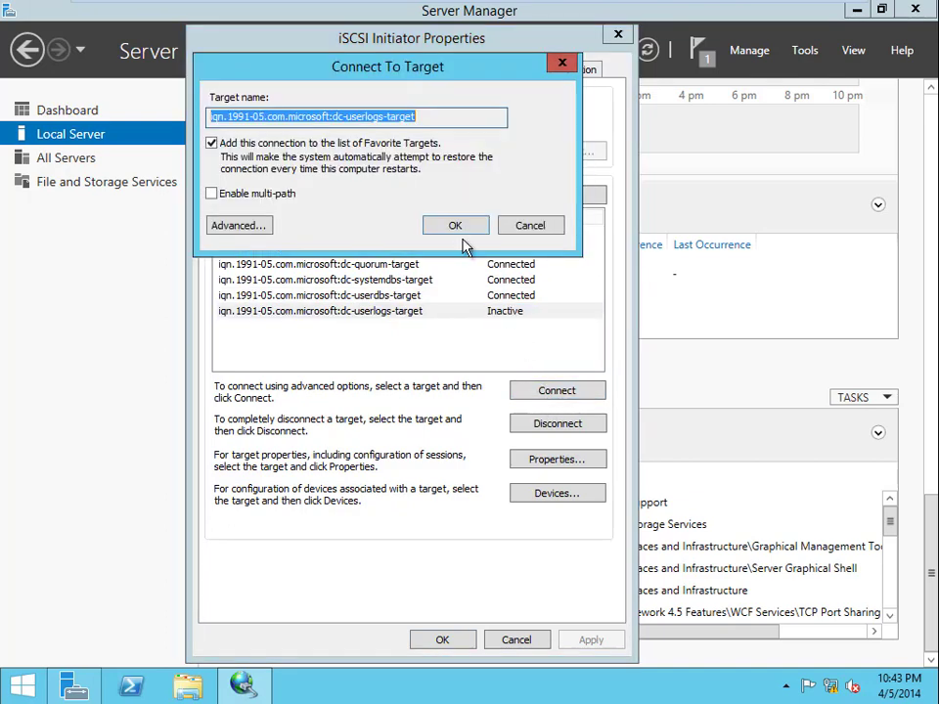
click(447, 223)
- On SQLNode1, auto-configure all six connected iSCSI disks as volumes and close the iSCSI Initiator properties
click(450, 72)
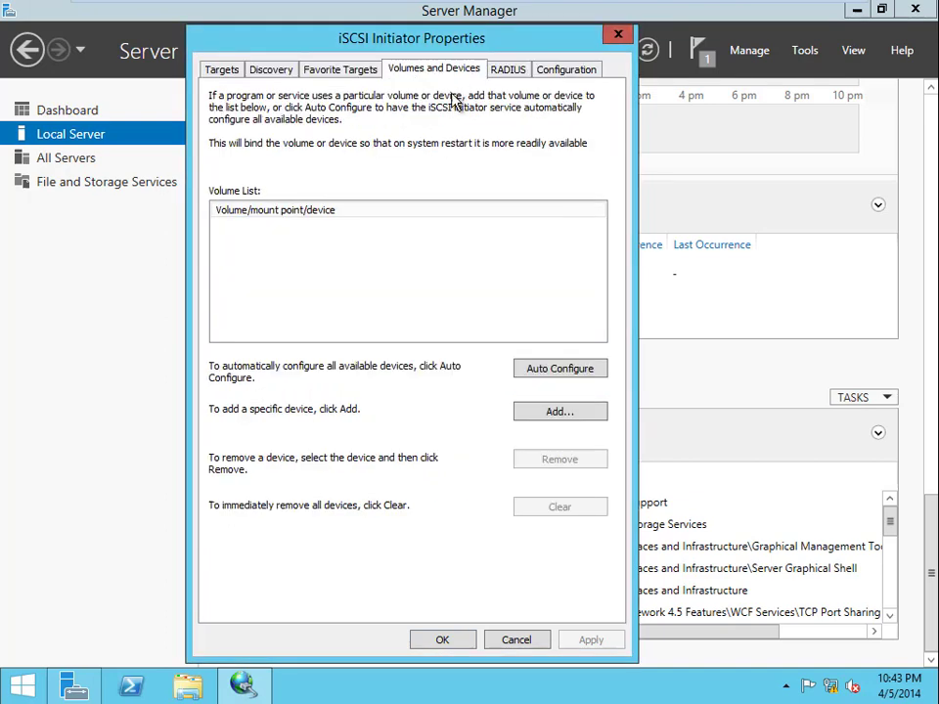
click(547, 374)
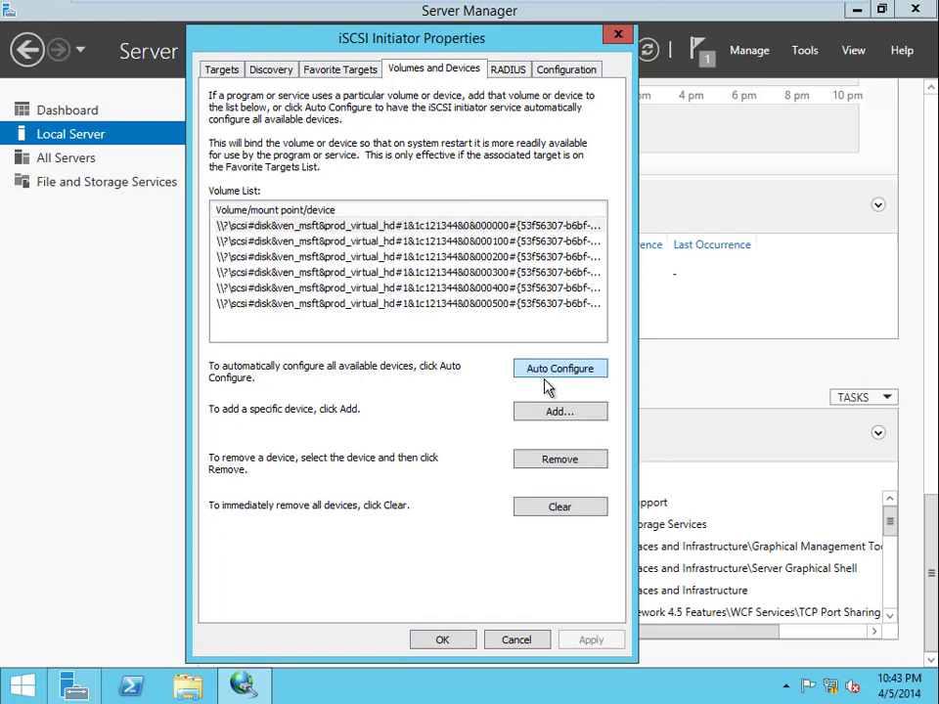
click(442, 641)
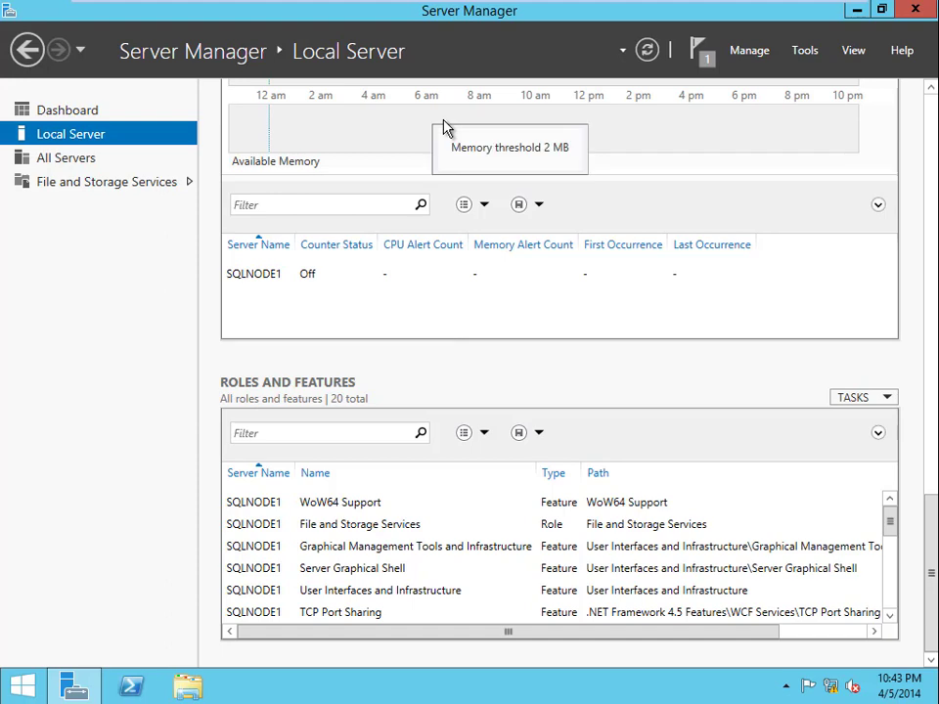
- On SQLNode2, search the Start screen for 'isc' to launch iSCSI Initiator, and let the iSCSI service start automatically
mouse_move(457, 4)
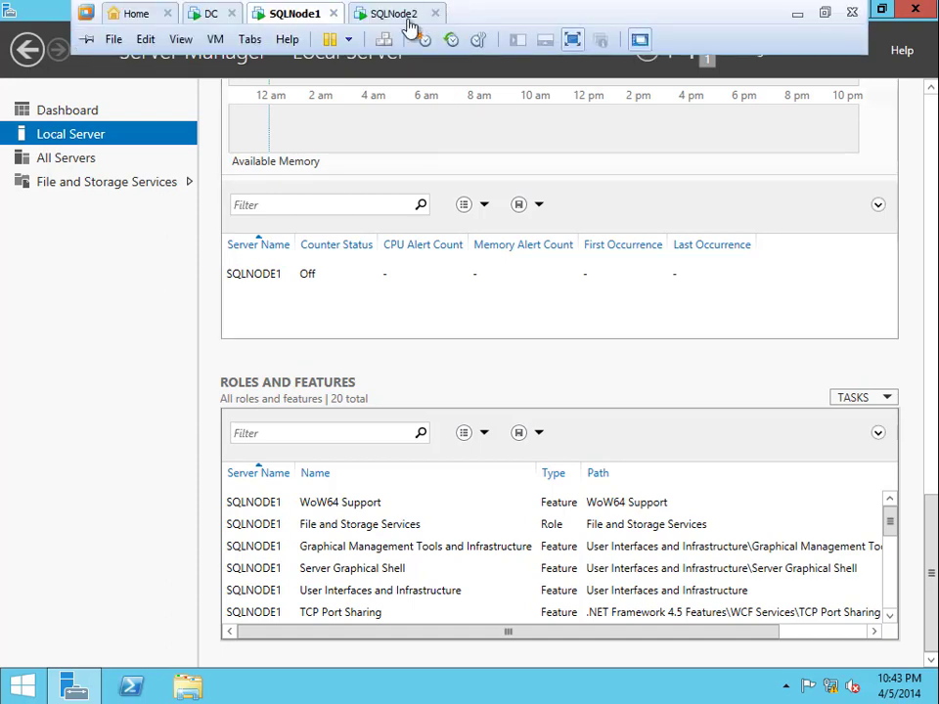
click(410, 20)
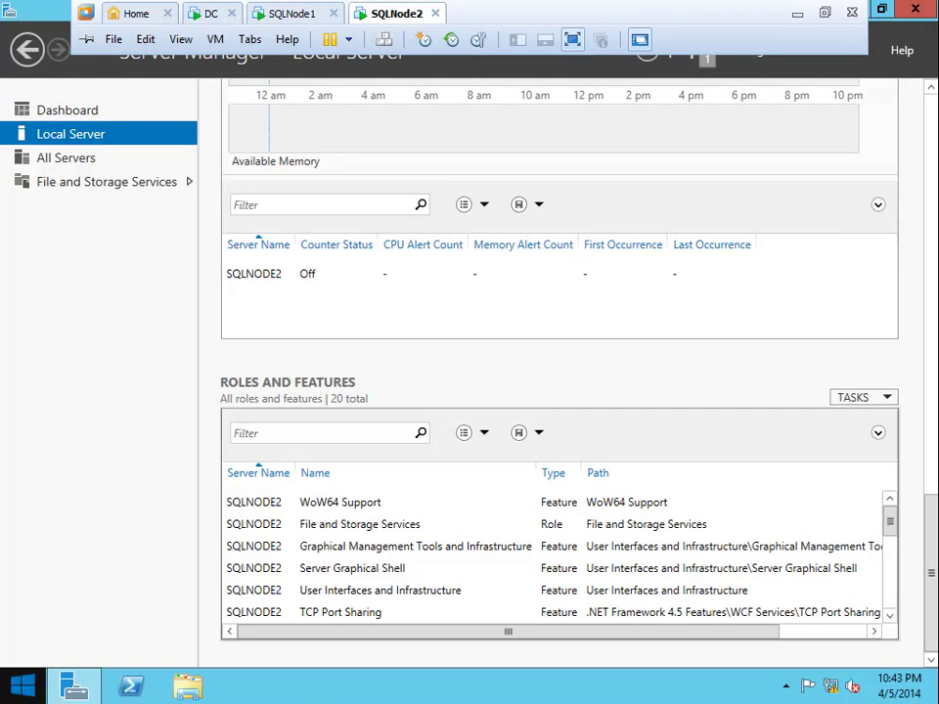
key(super)
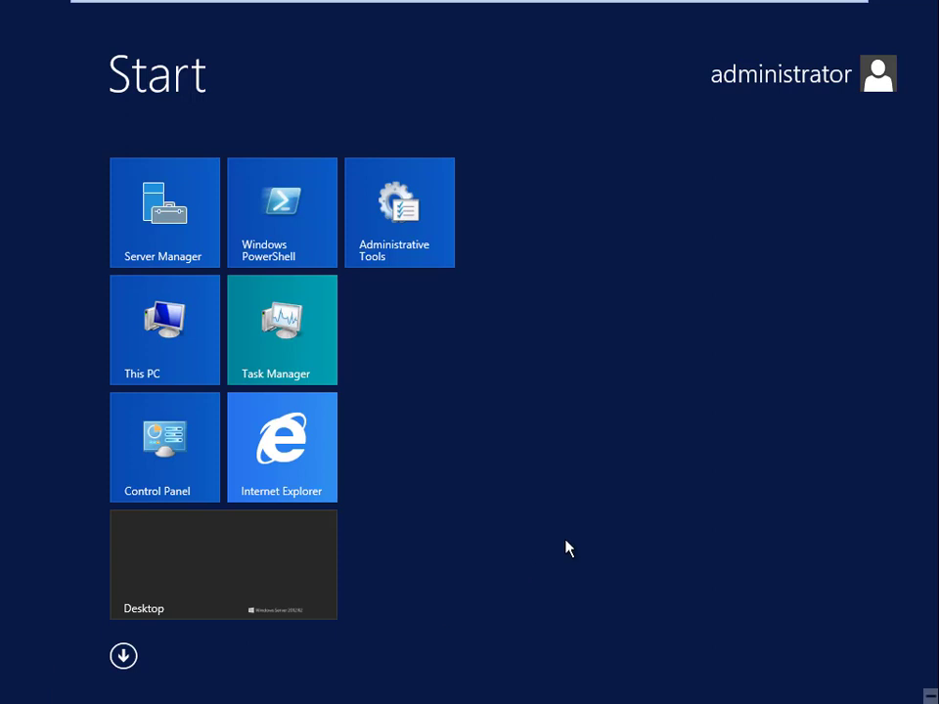
text(iscsi Initiator)
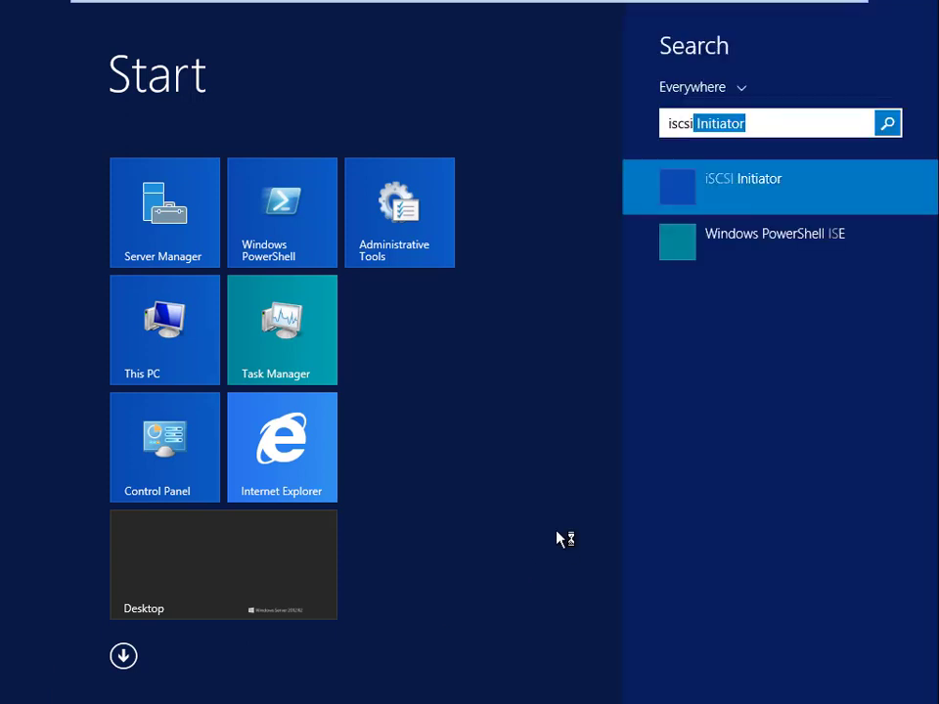
key(Return)
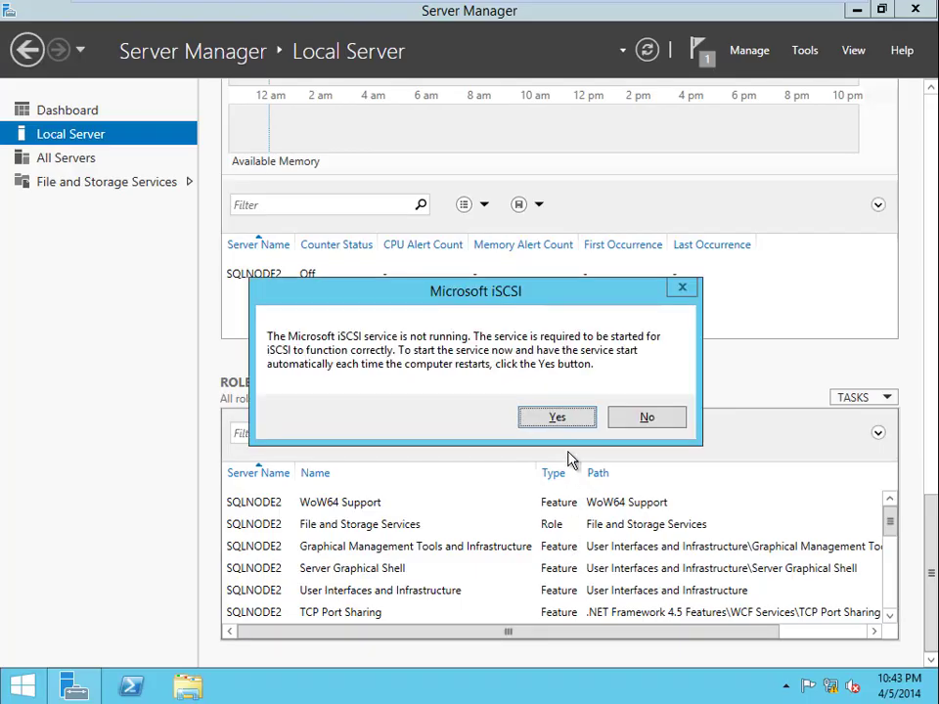
click(564, 427)
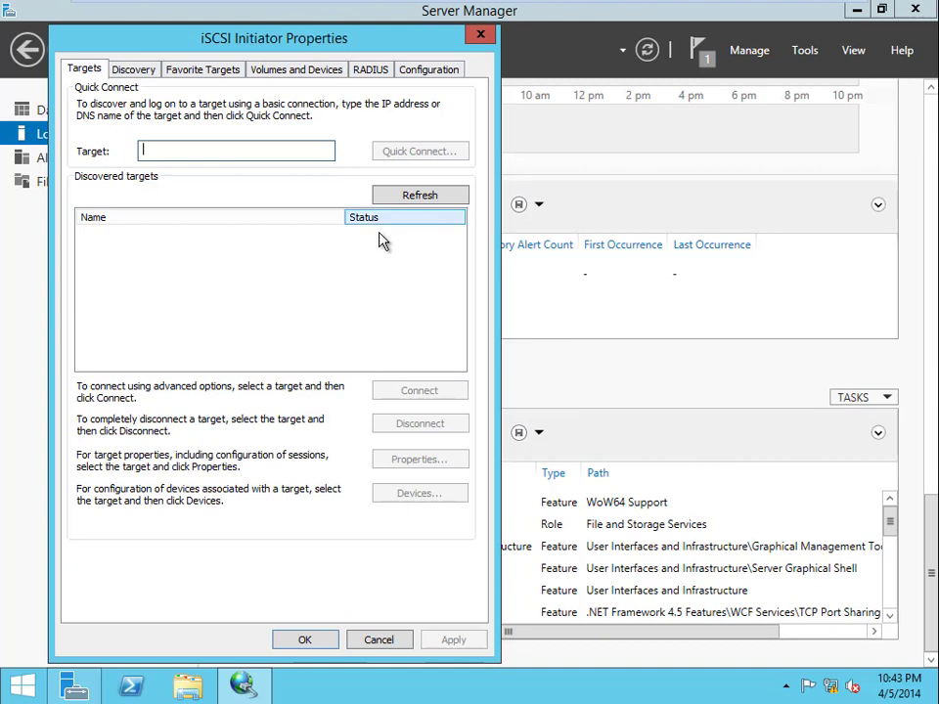
- Quick Connect to target DC and log in to dc-backups-target
text(DC)
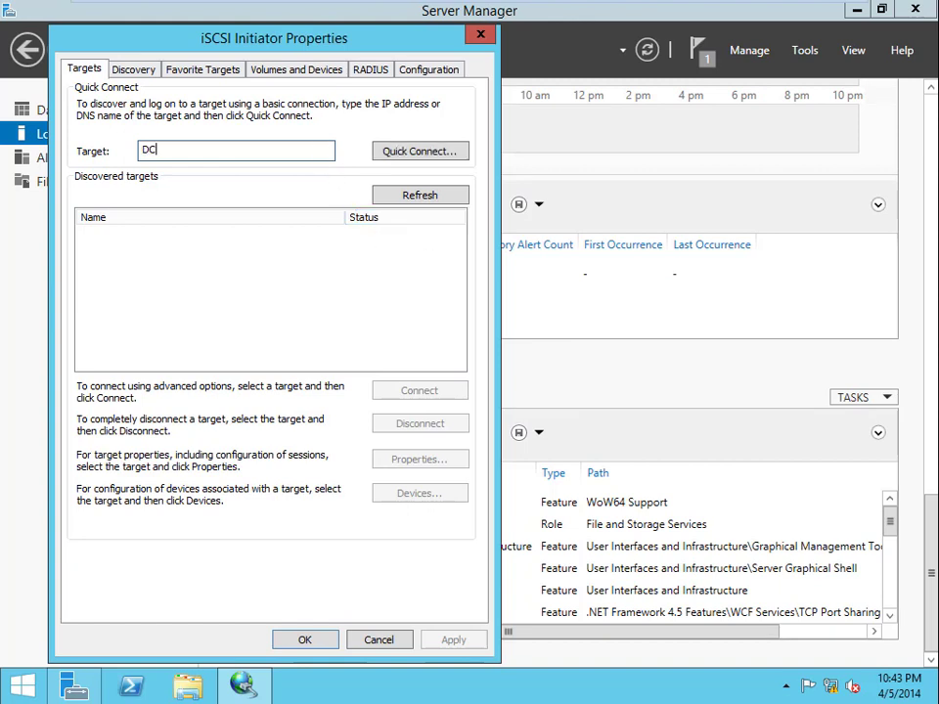
click(405, 154)
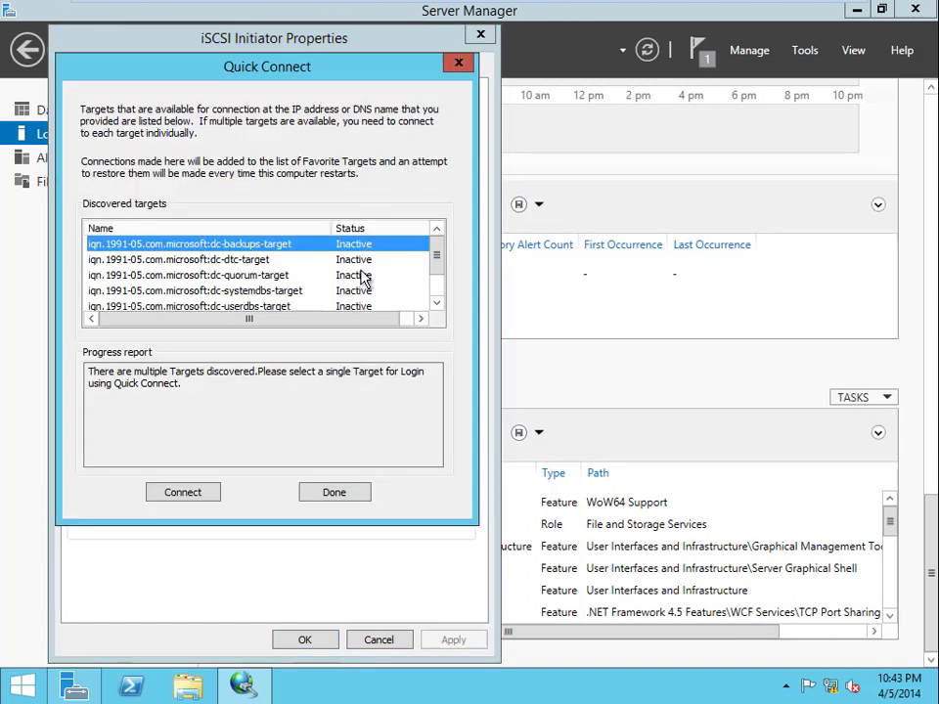
click(207, 497)
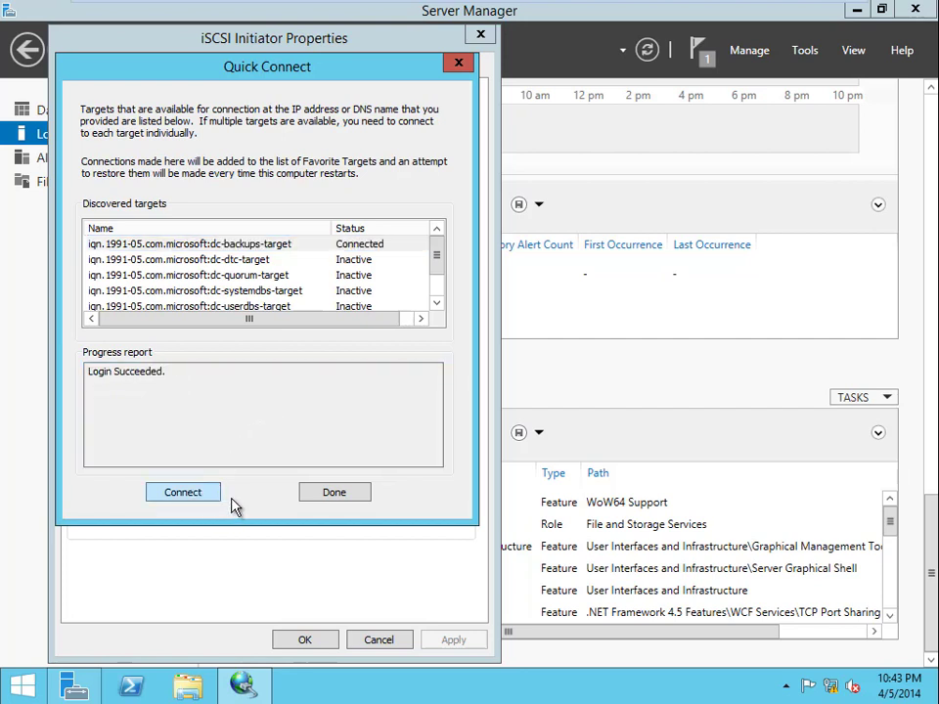
click(334, 493)
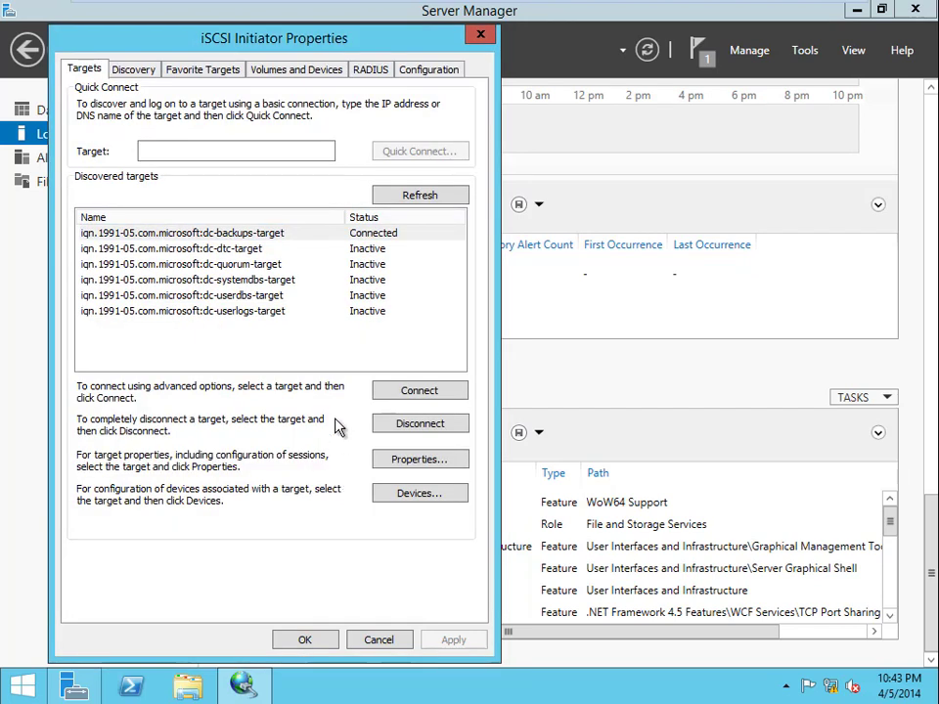
- Connect to dc-dtc-target, dc-quorum-target and dc-systemdbs-target
click(411, 401)
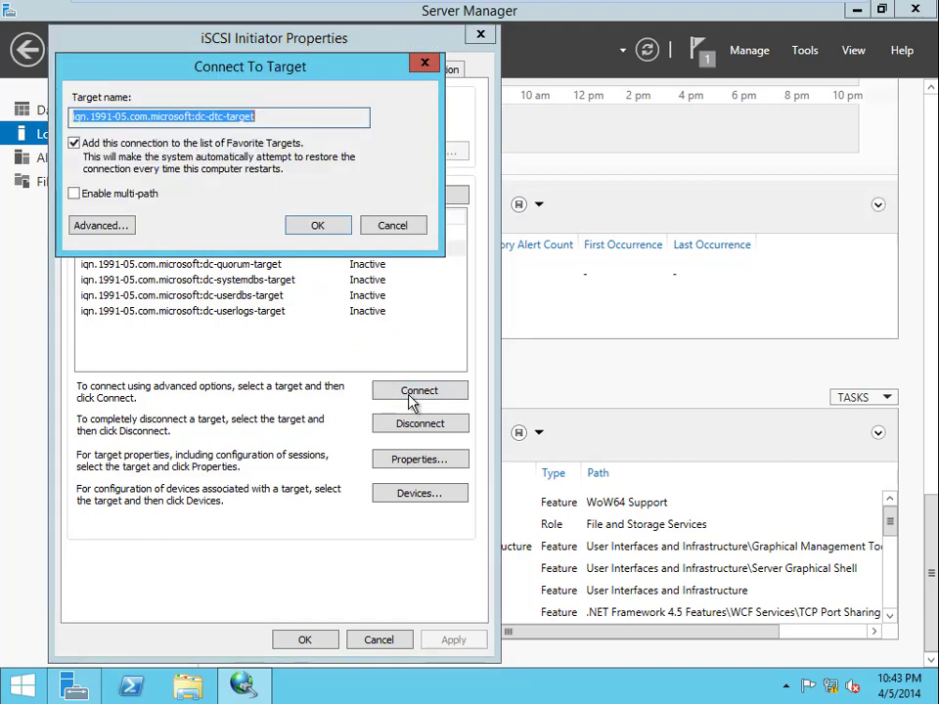
click(322, 223)
click(373, 265)
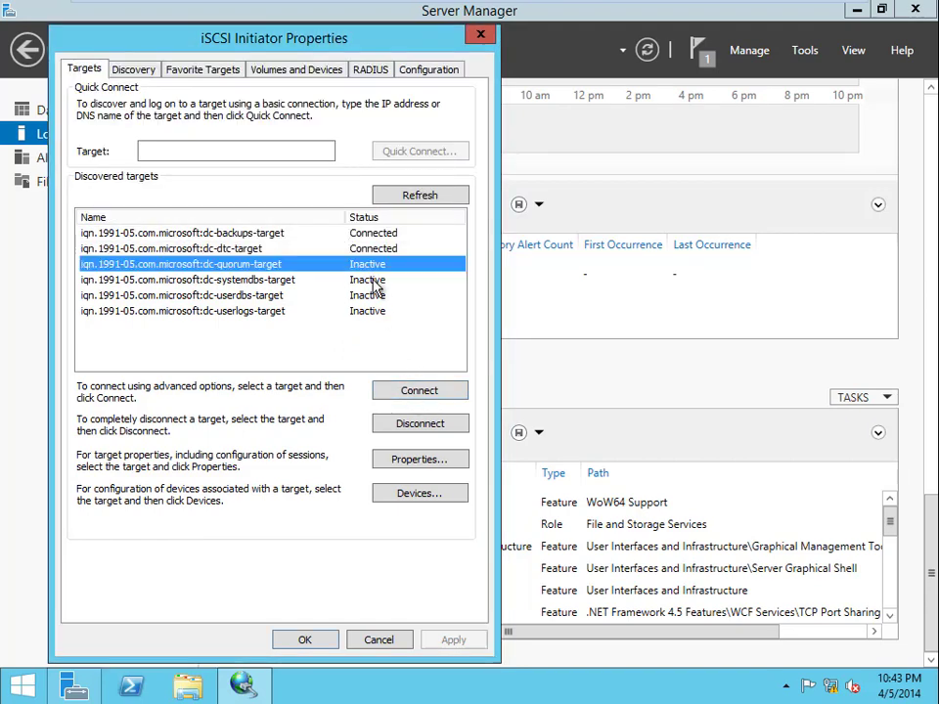
click(392, 389)
click(337, 228)
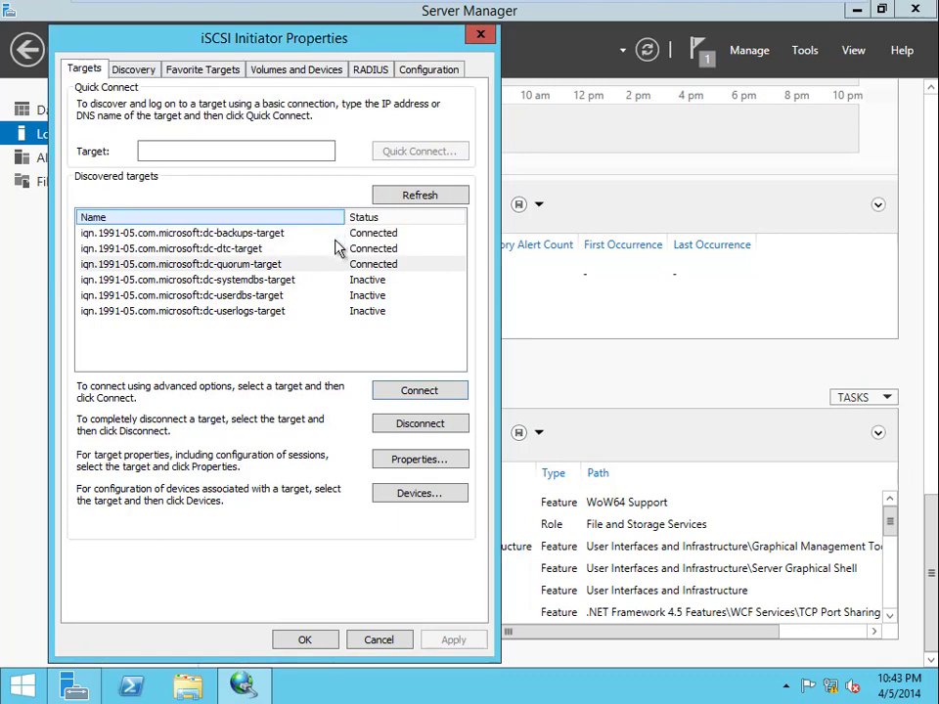
click(372, 283)
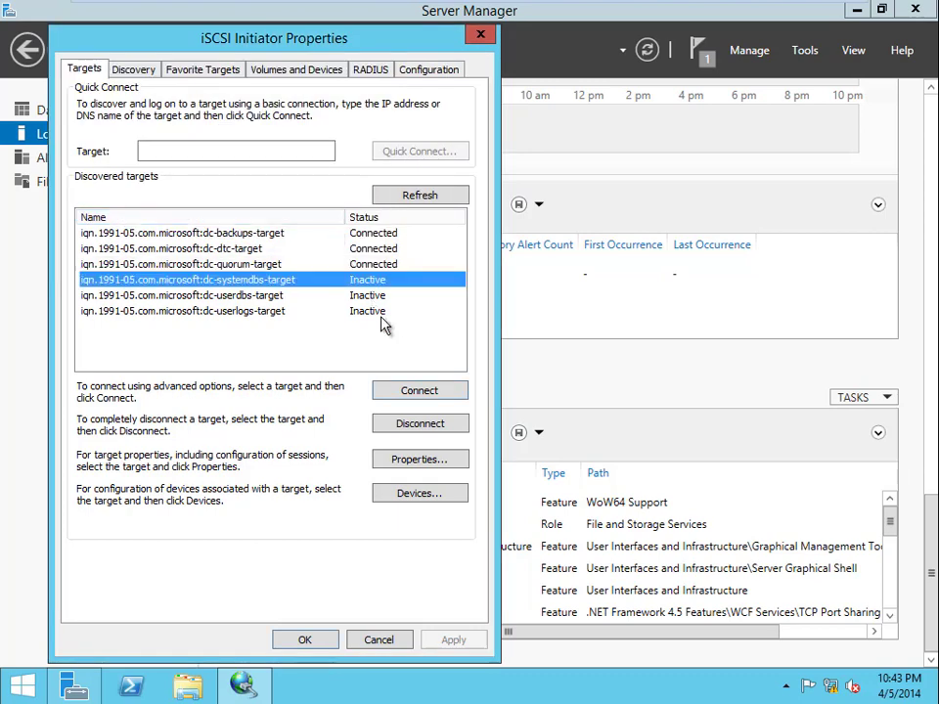
click(419, 396)
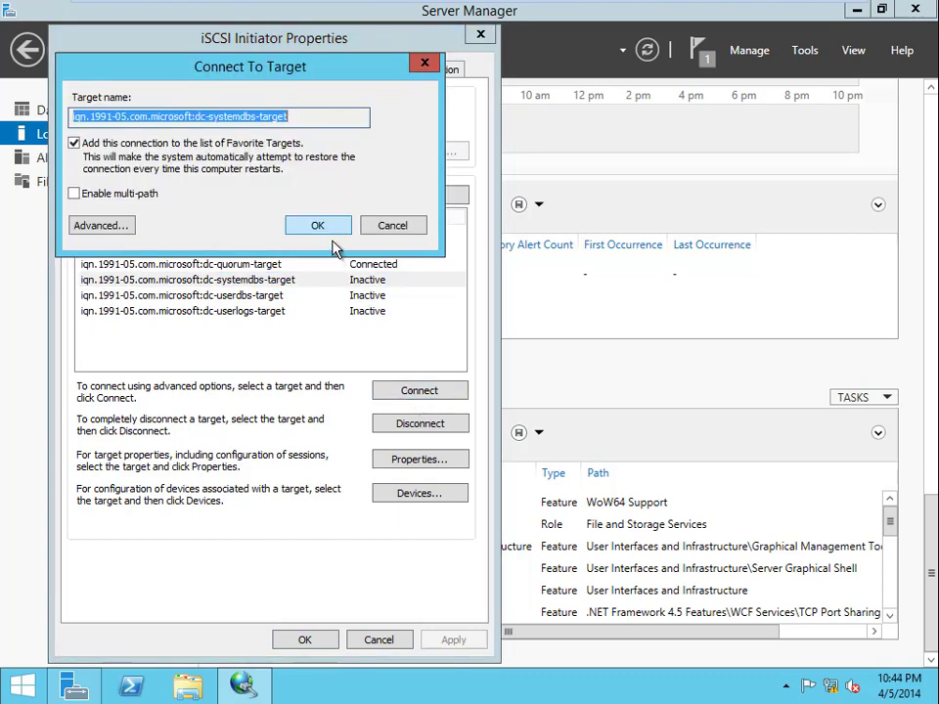
click(327, 231)
- Connect to the last two targets, dc-userdbs-target and dc-userlogs-target
click(372, 295)
click(409, 391)
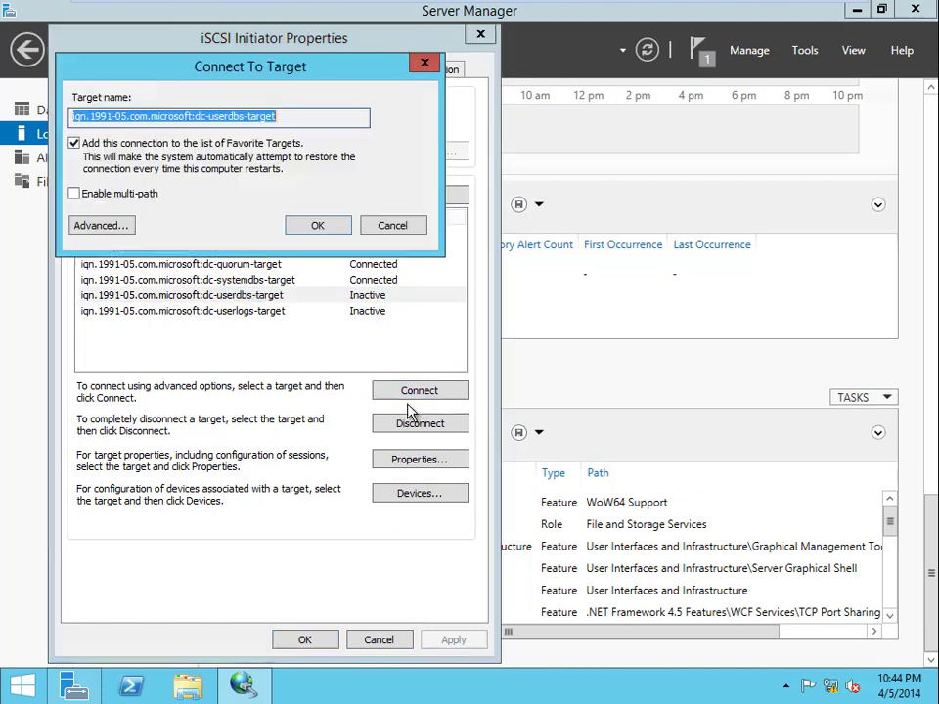
click(330, 232)
click(364, 311)
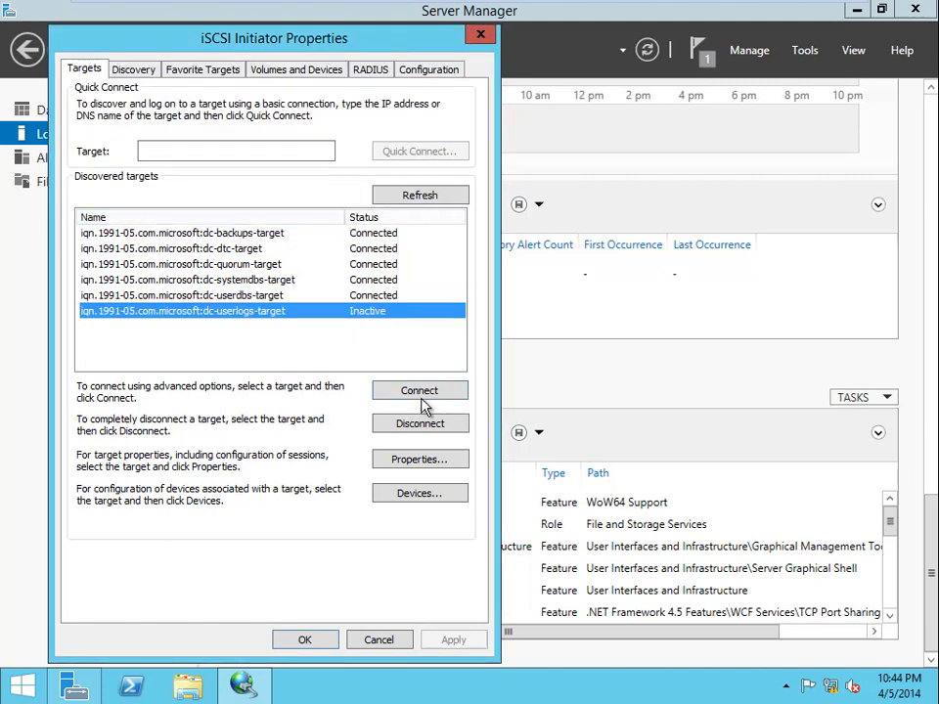
click(422, 394)
click(340, 232)
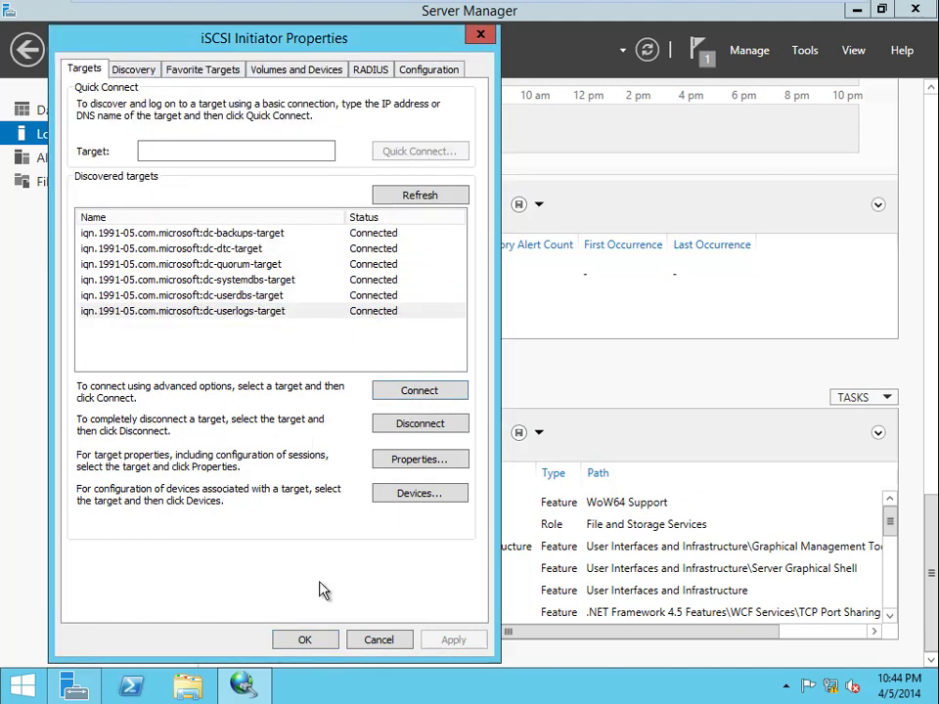
- On SQLNode2, auto-configure the six iSCSI disks as volumes and close the initiator properties
click(298, 70)
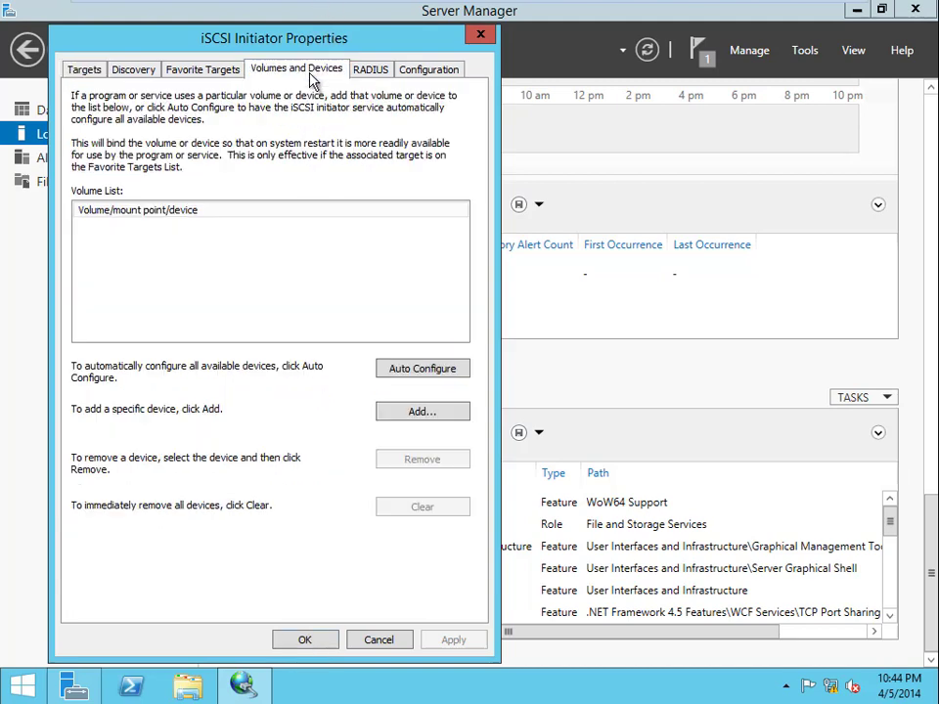
click(398, 381)
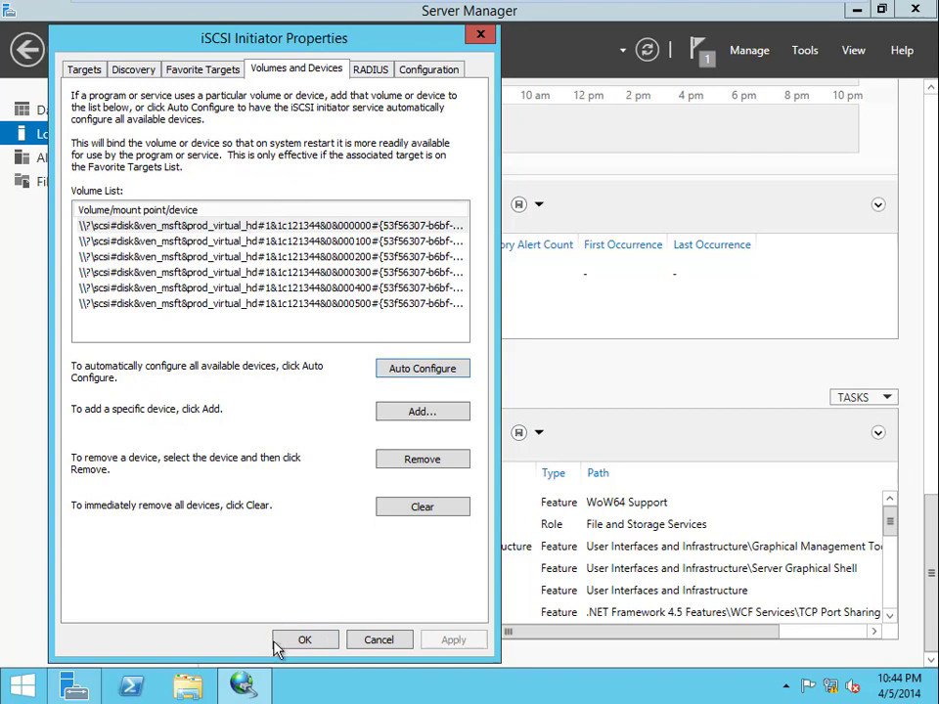
click(311, 642)
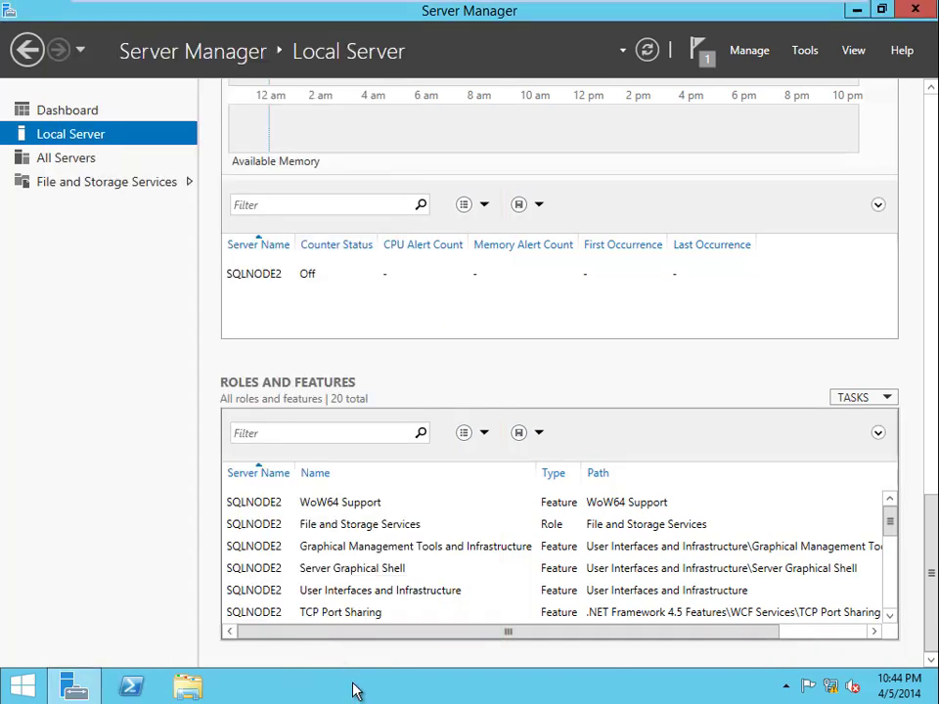